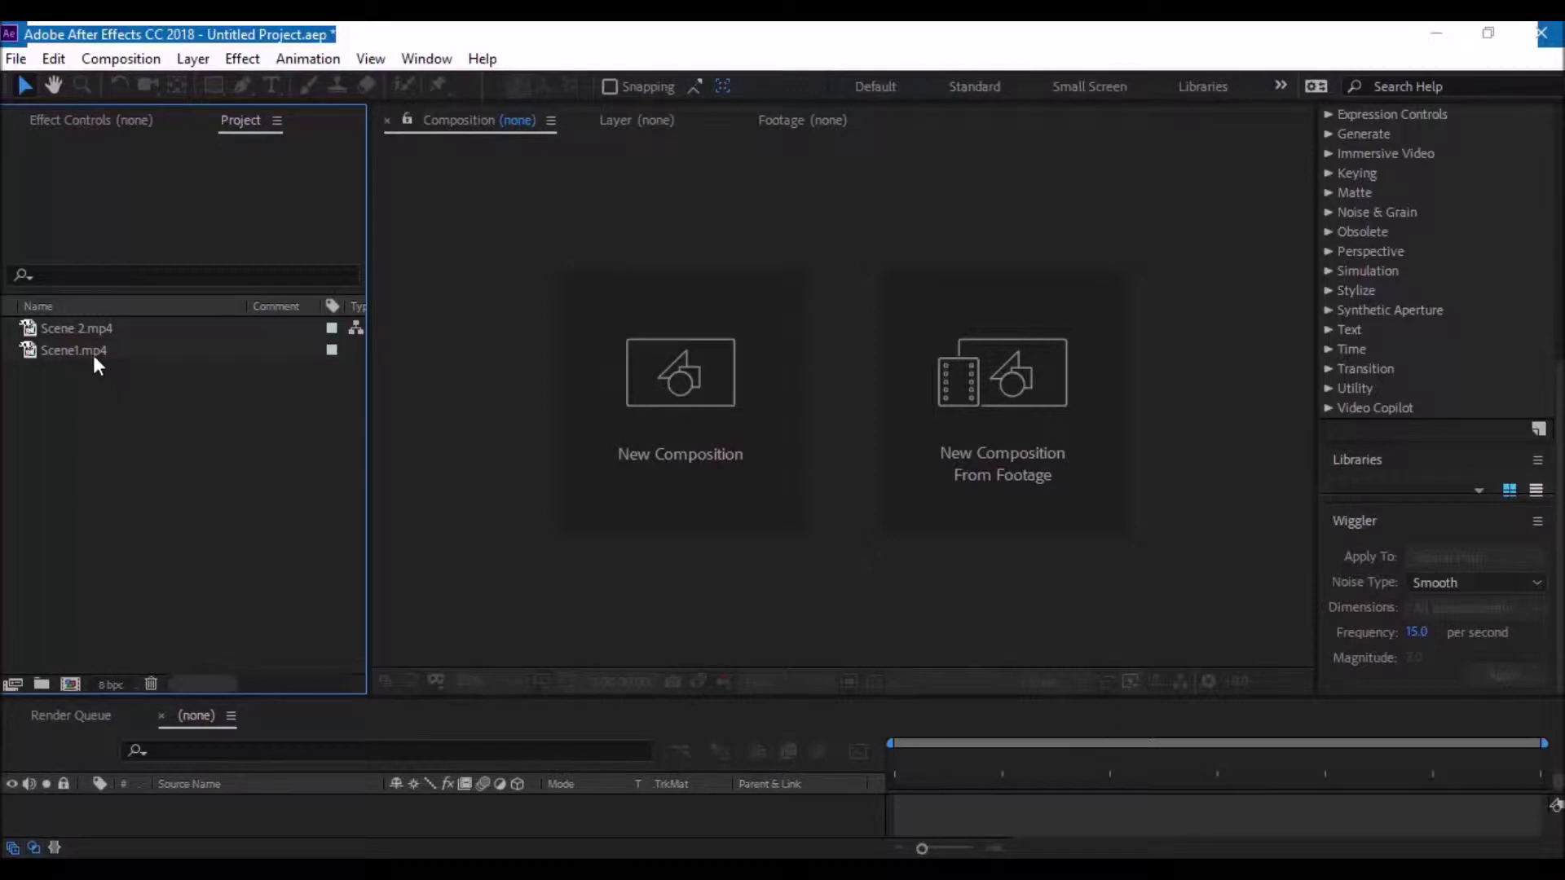
# - Play through the Scene1.mp4 and Scene 2.mp4 clips in the Footage viewer
pyautogui.doubleClick(89, 353)
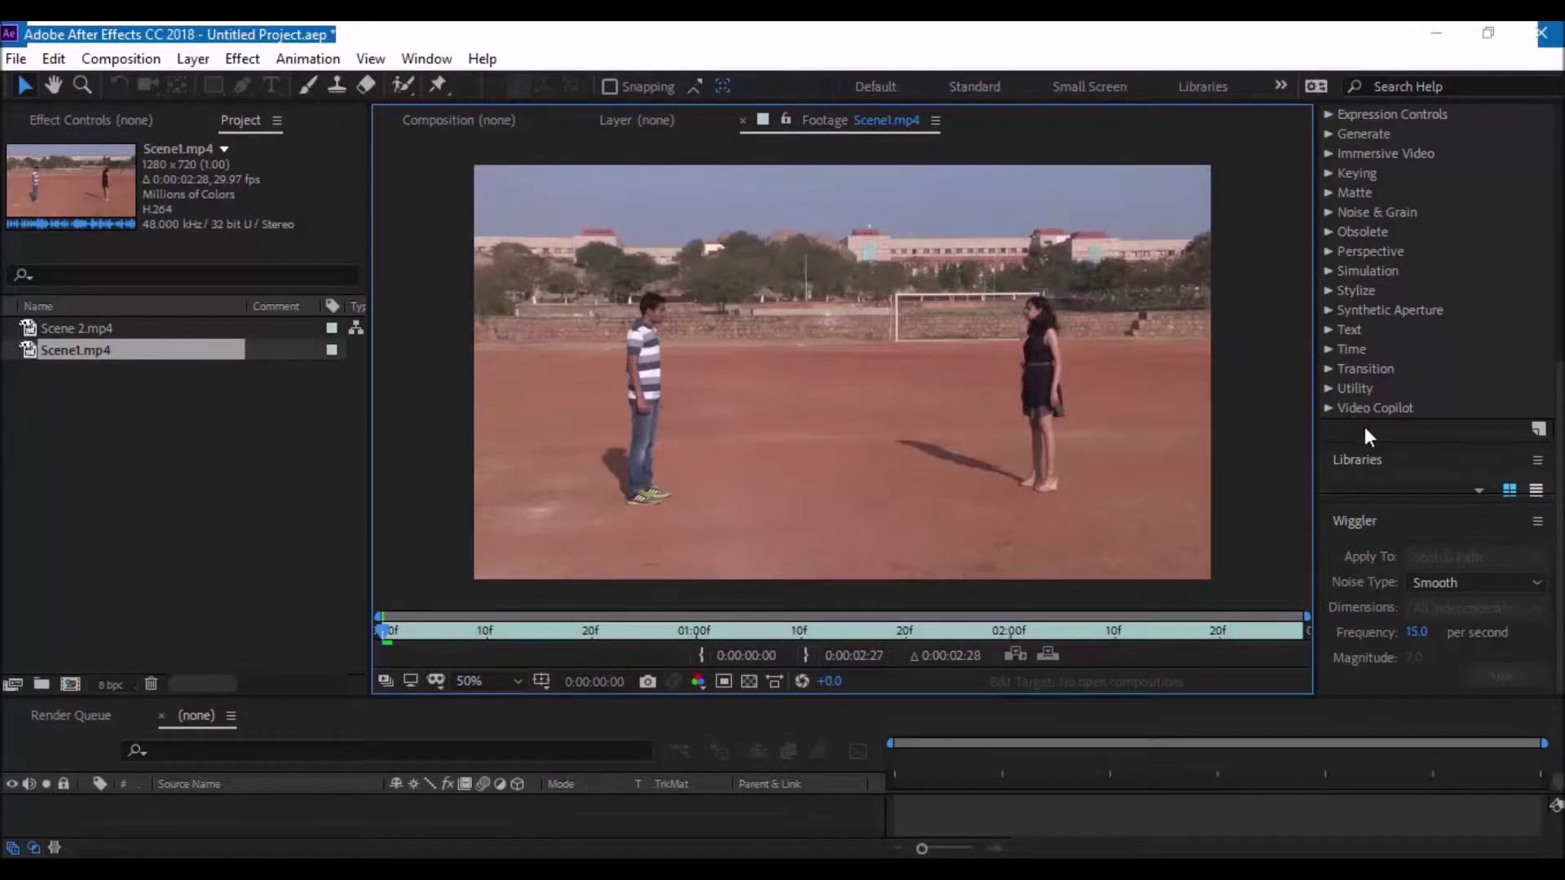
pyautogui.press('space')
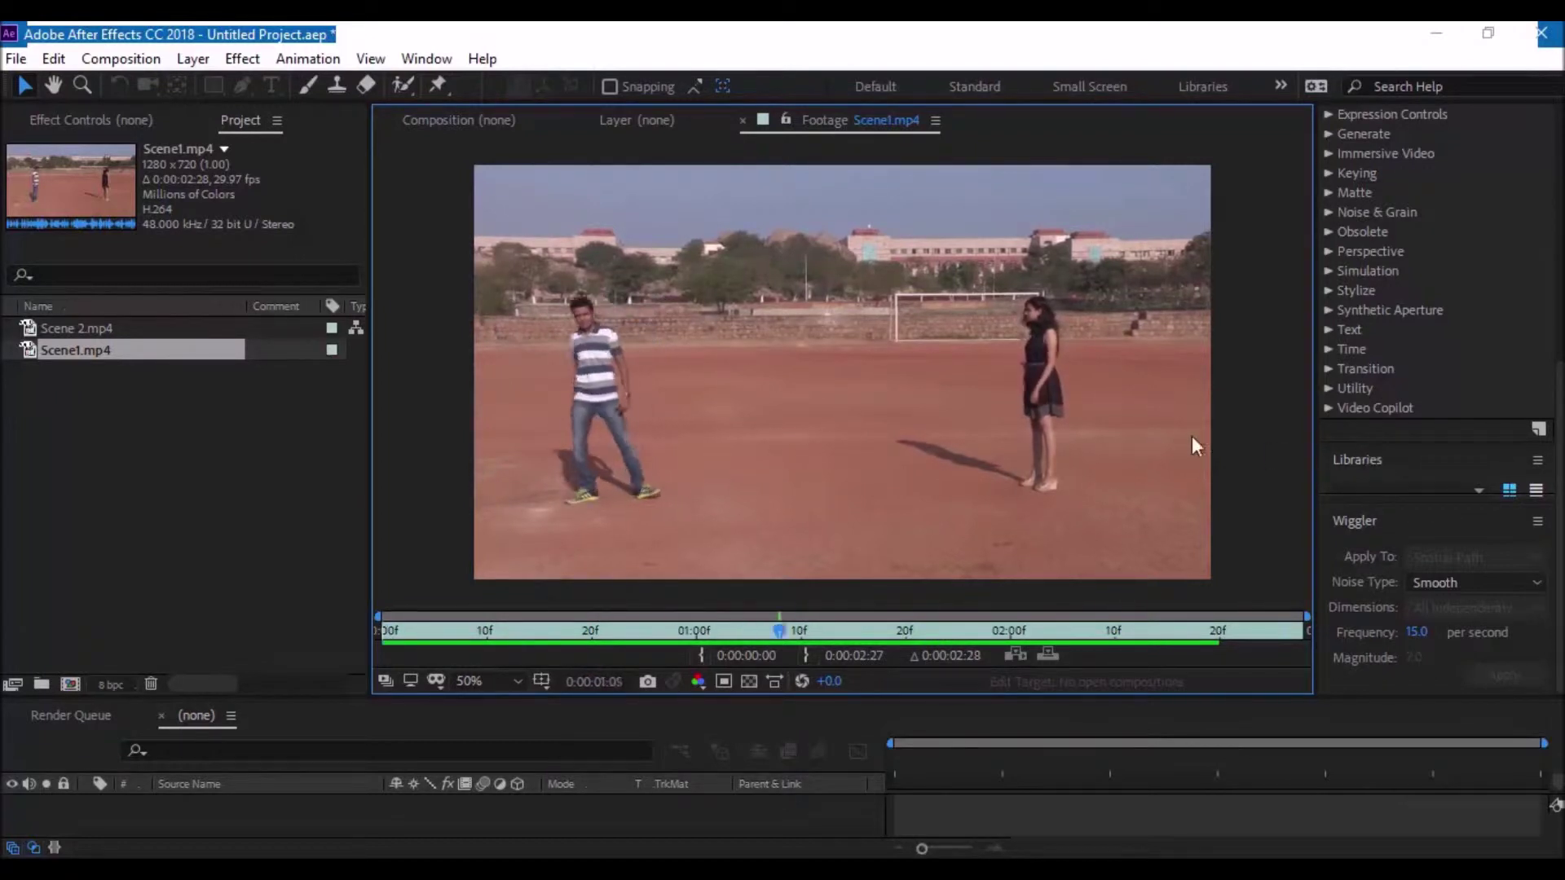
pyautogui.doubleClick(92, 328)
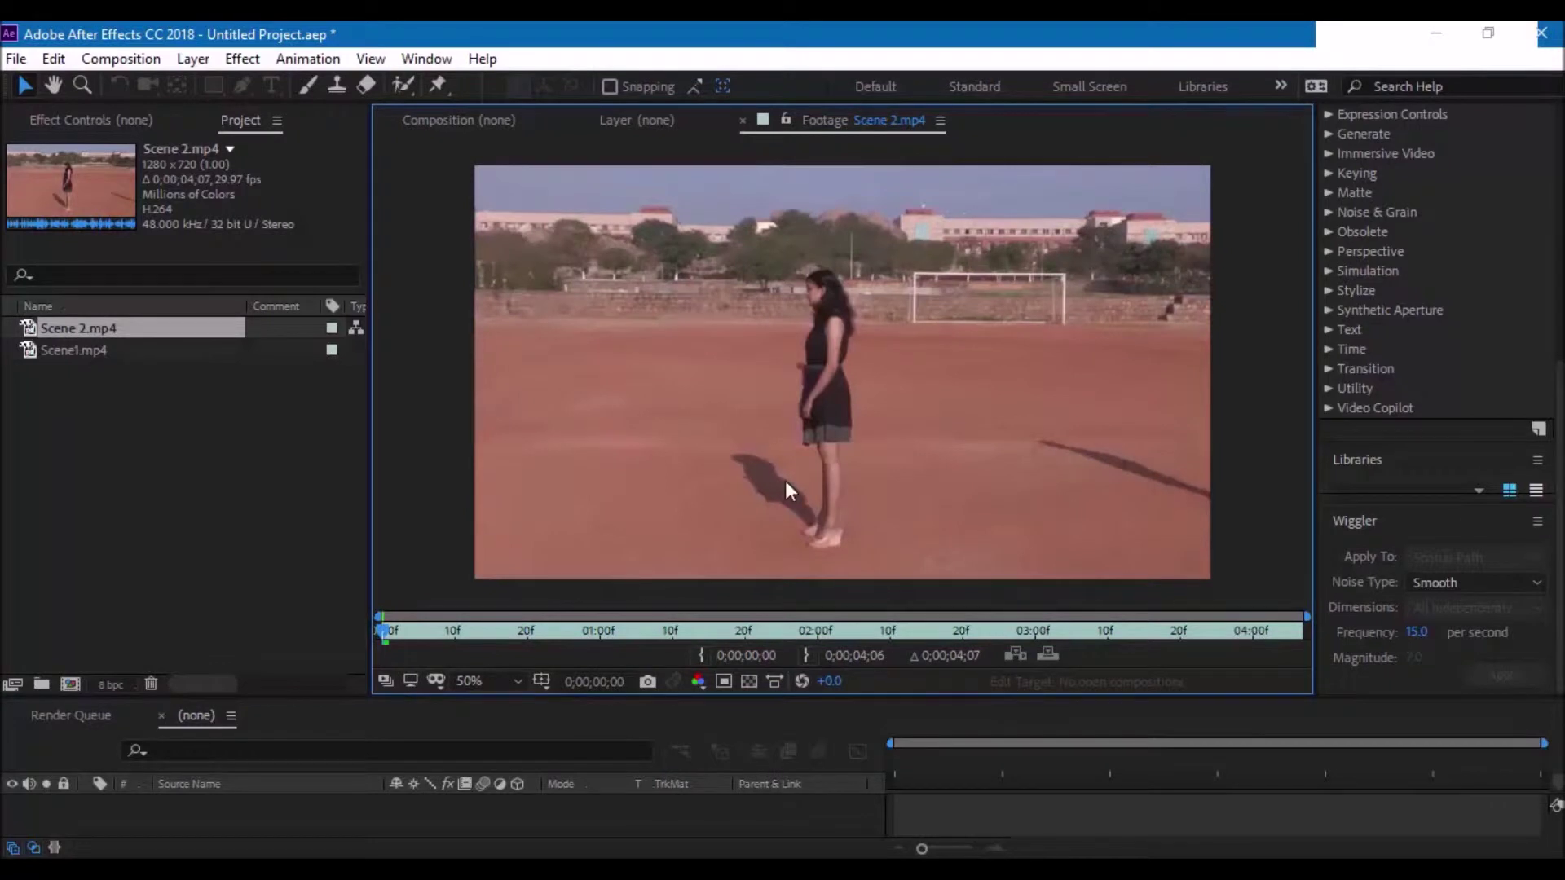
pyautogui.press('space')
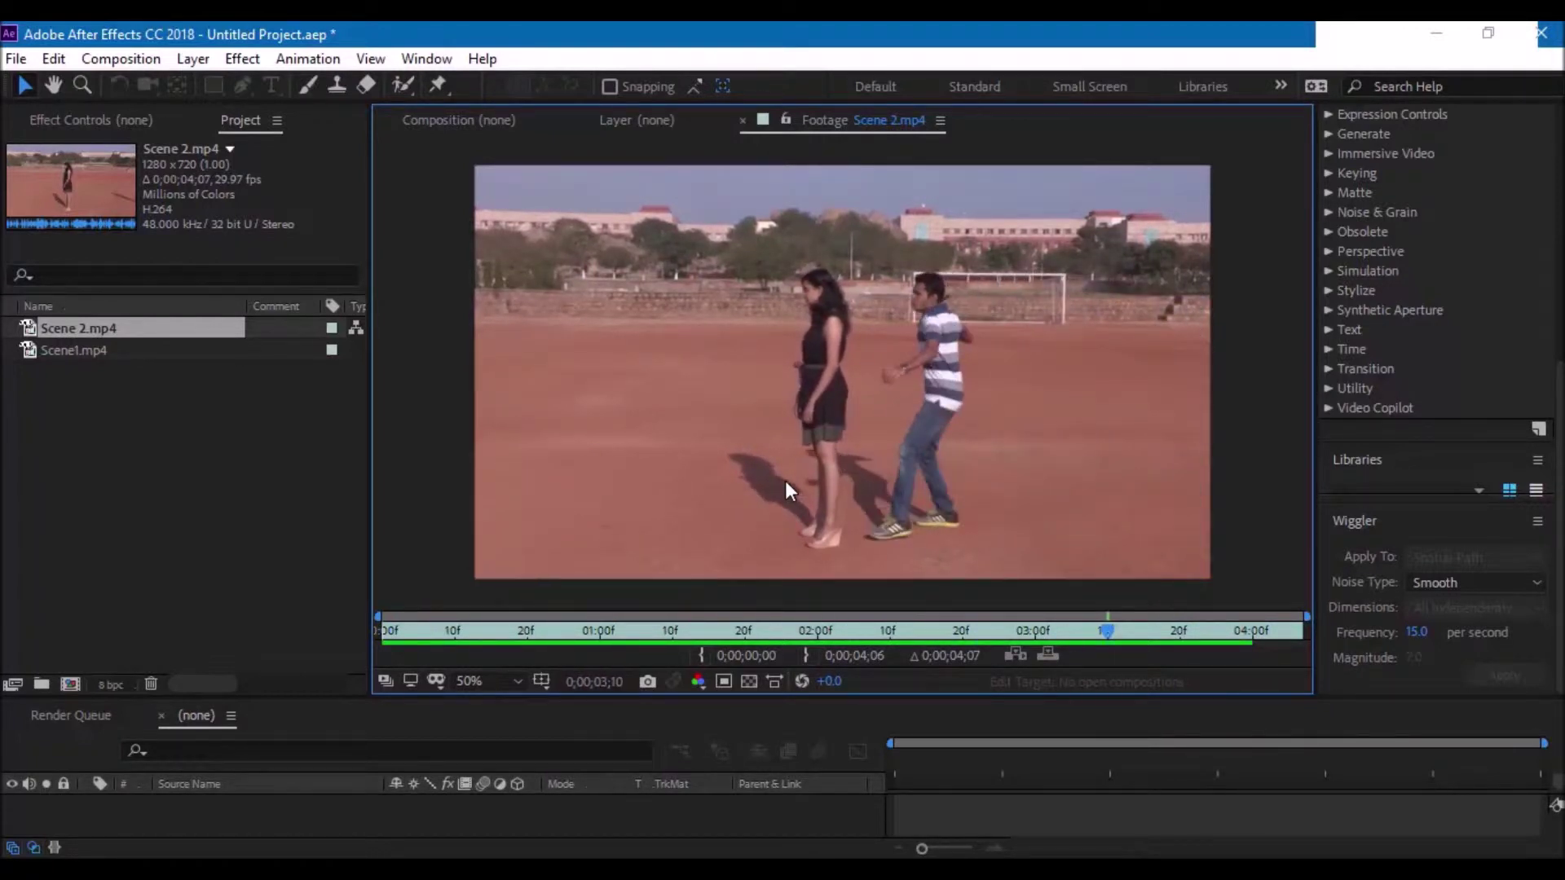
# - Create a Scene1 composition from Scene1.mp4 and split the layer at 0:00:01:02
pyautogui.click(75, 349)
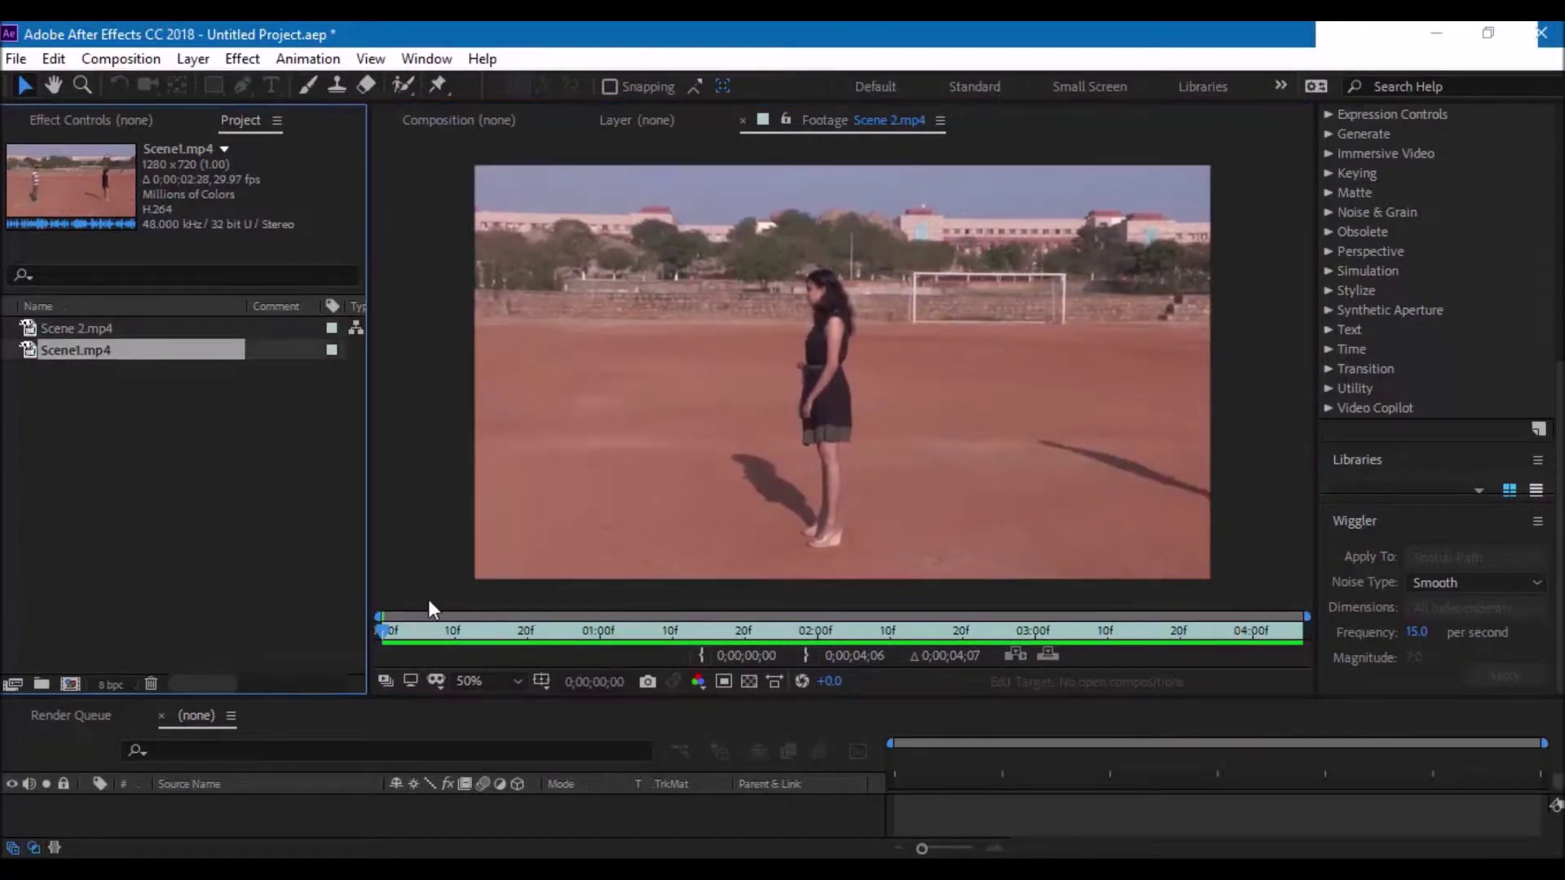
pyautogui.moveTo(419, 699); pyautogui.dragTo(419, 595)
pyautogui.moveTo(77, 352); pyautogui.dragTo(70, 571)
pyautogui.moveTo(887, 637); pyautogui.dragTo(1129, 654)
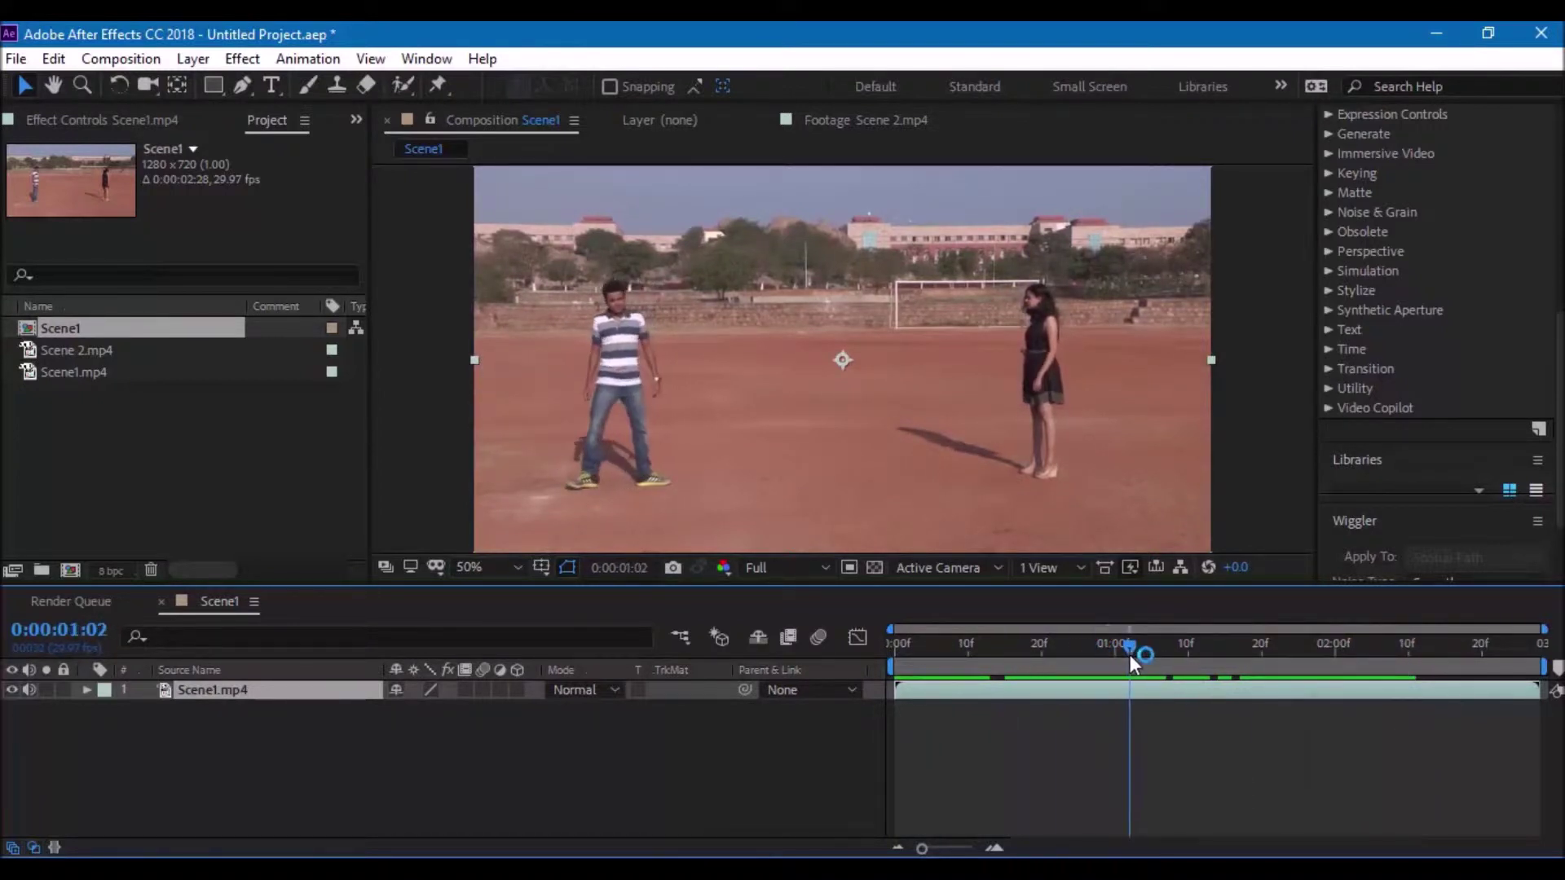
pyautogui.click(59, 58)
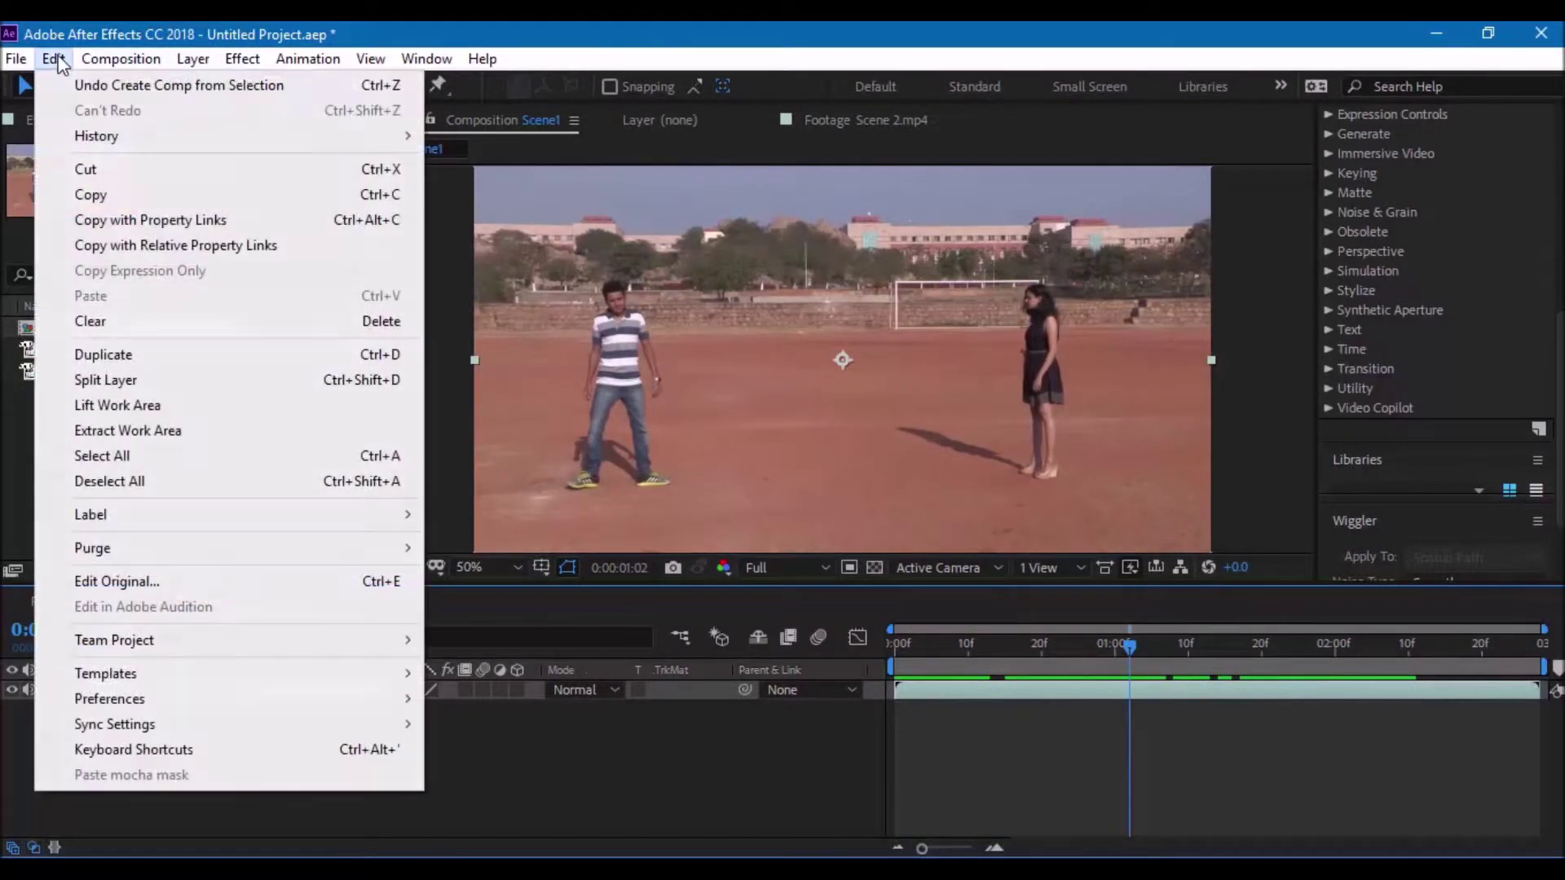
pyautogui.click(135, 374)
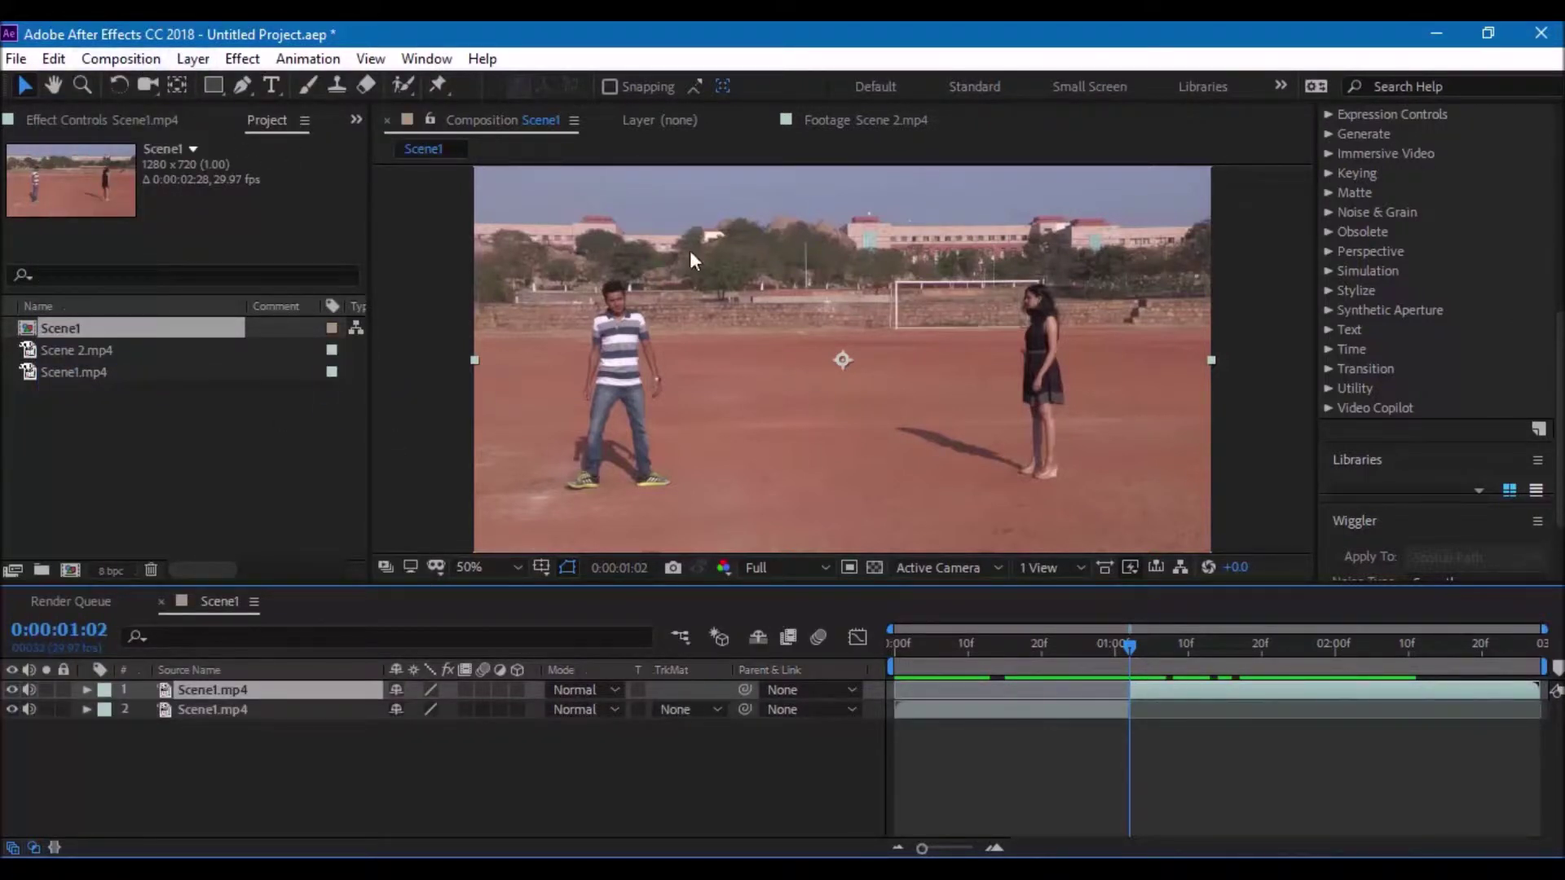
# - Time-stretch the later Scene1.mp4 layer to 8%
pyautogui.rightClick(1266, 697)
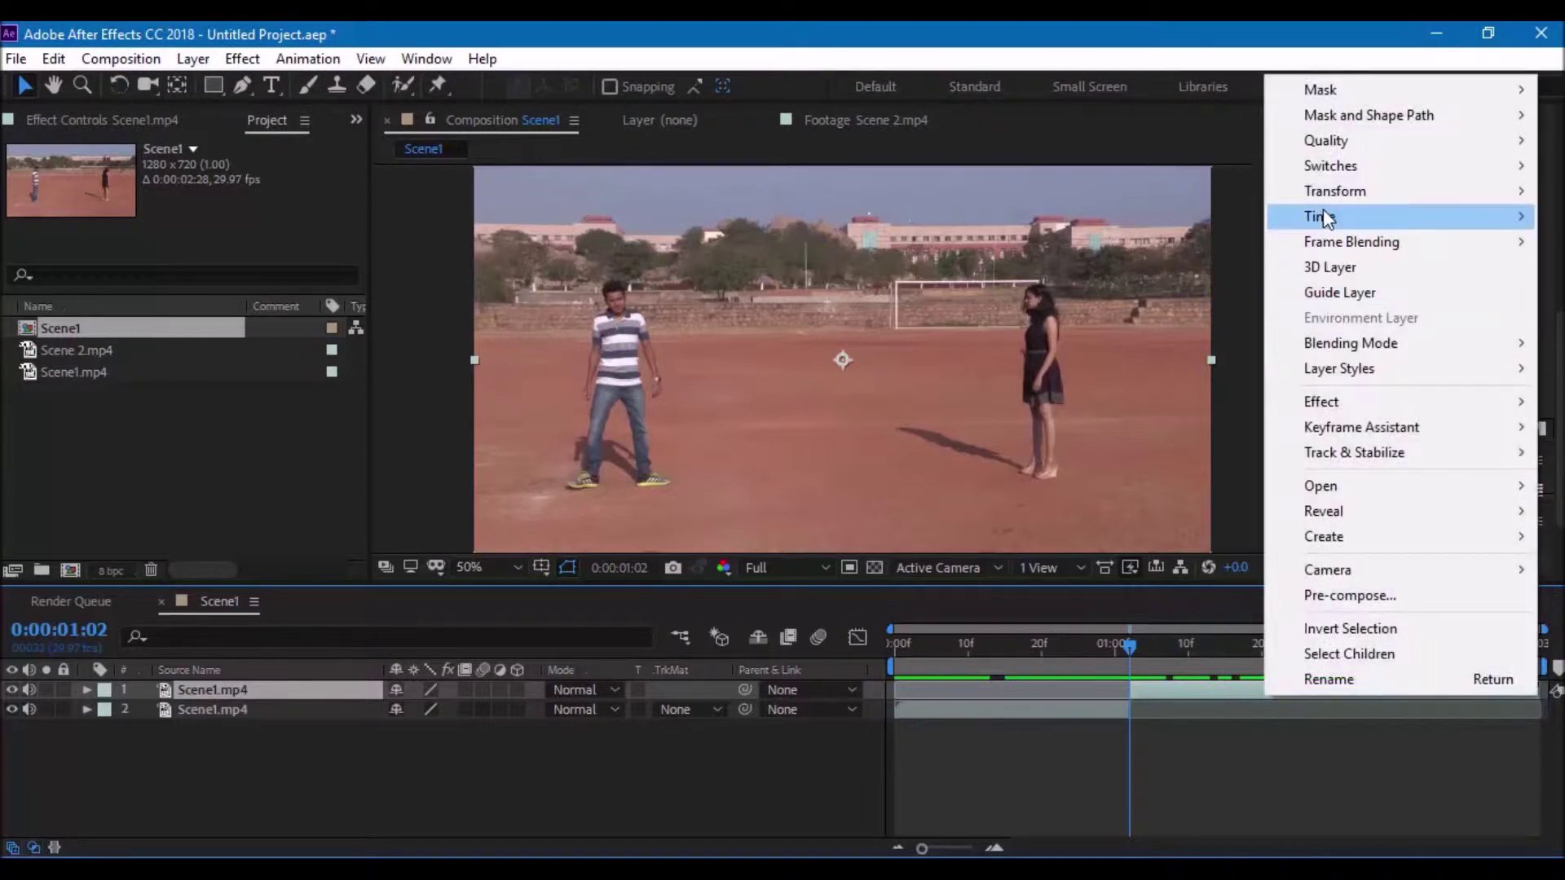
pyautogui.moveTo(1323, 214)
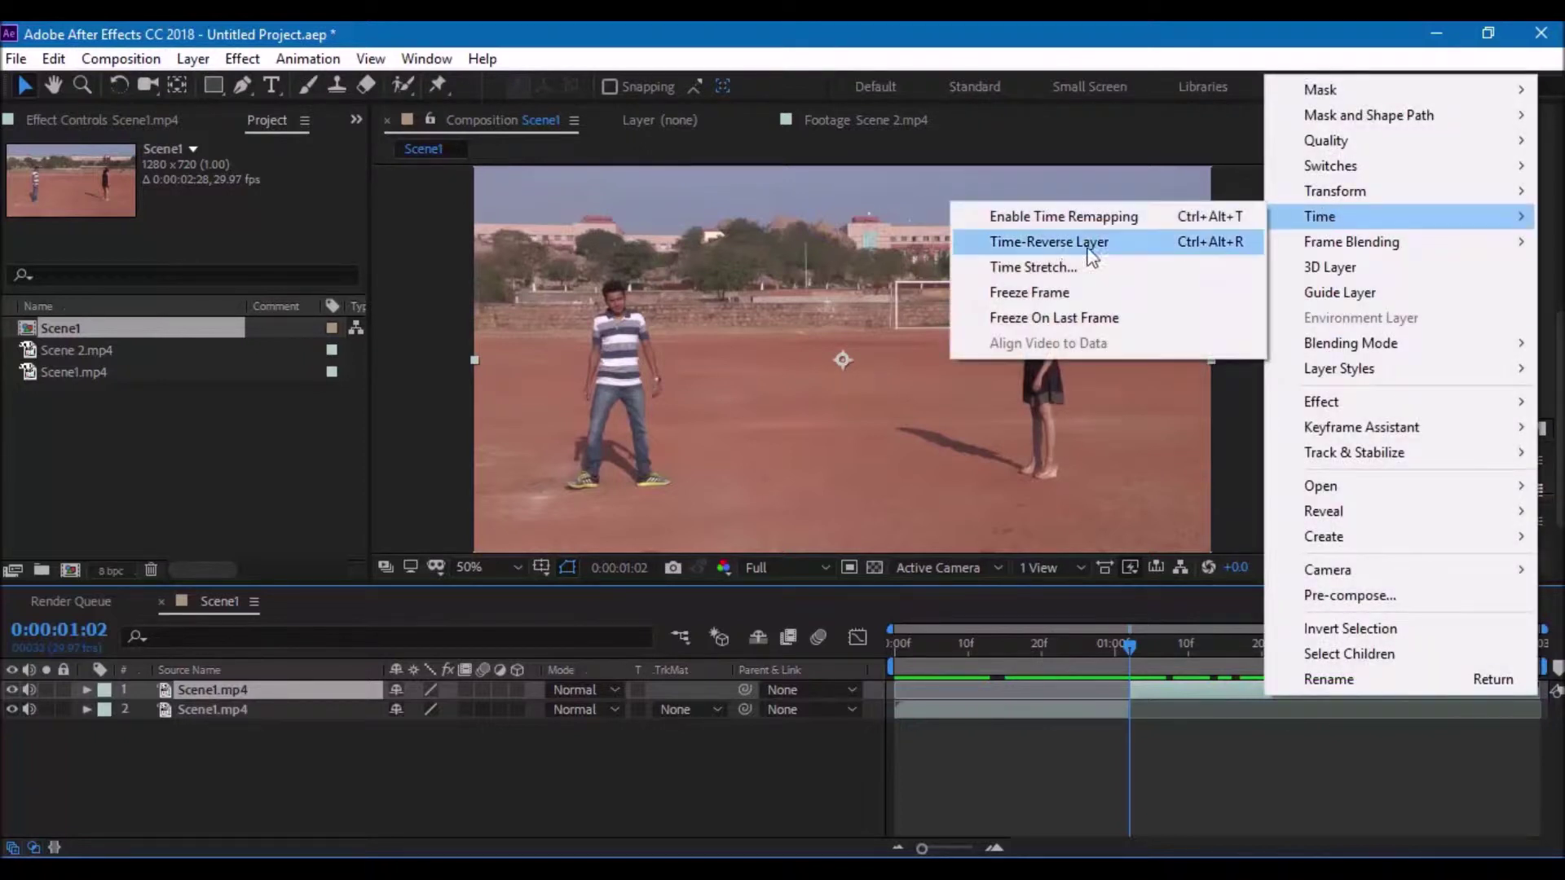
pyautogui.click(1049, 267)
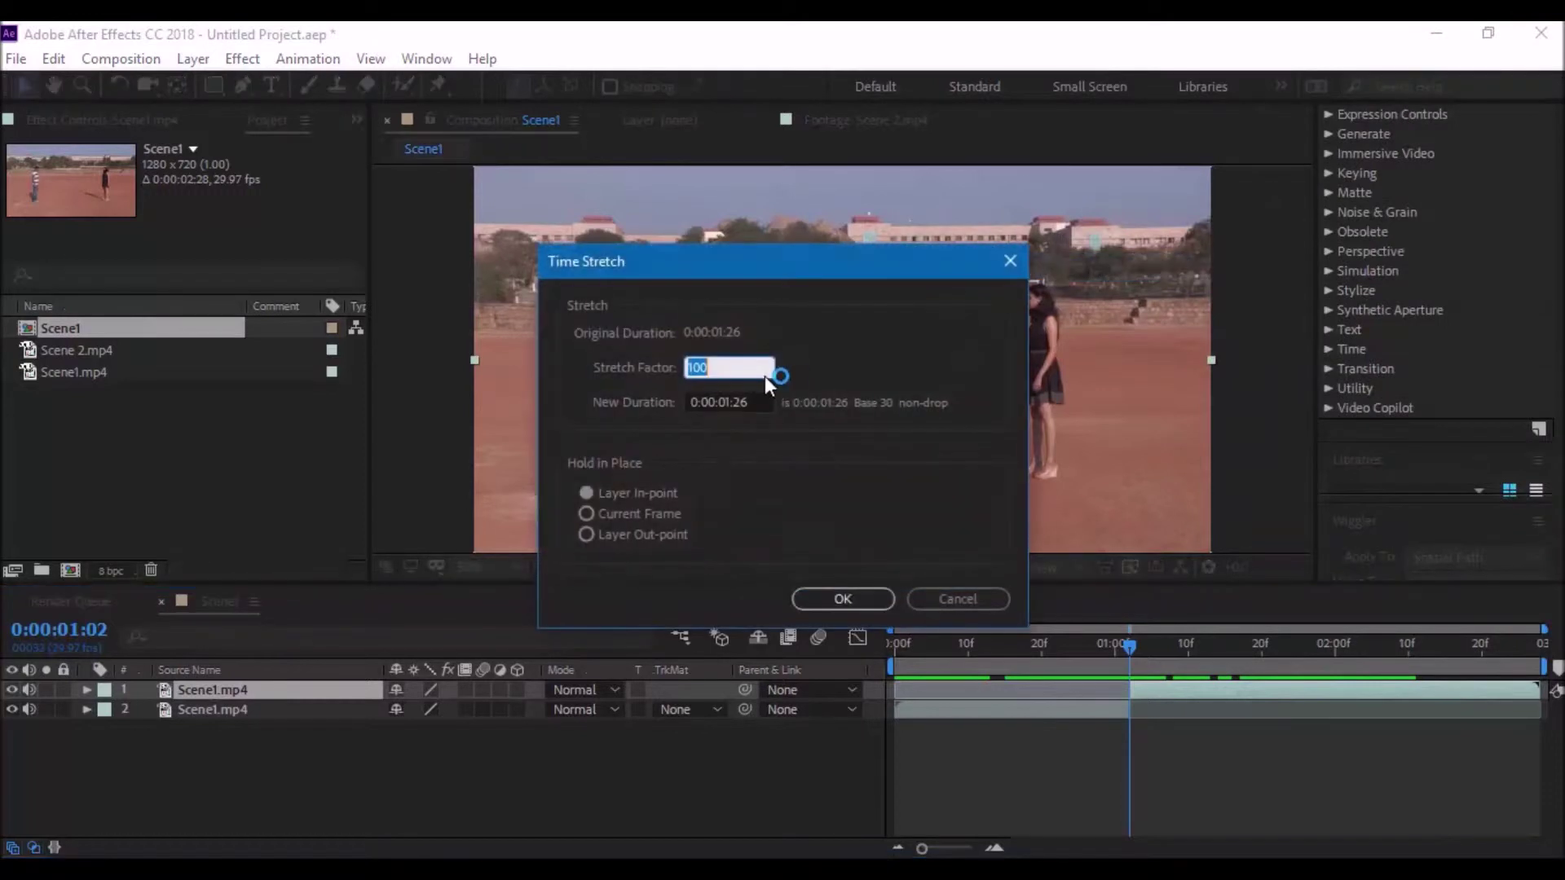
pyautogui.write('8')
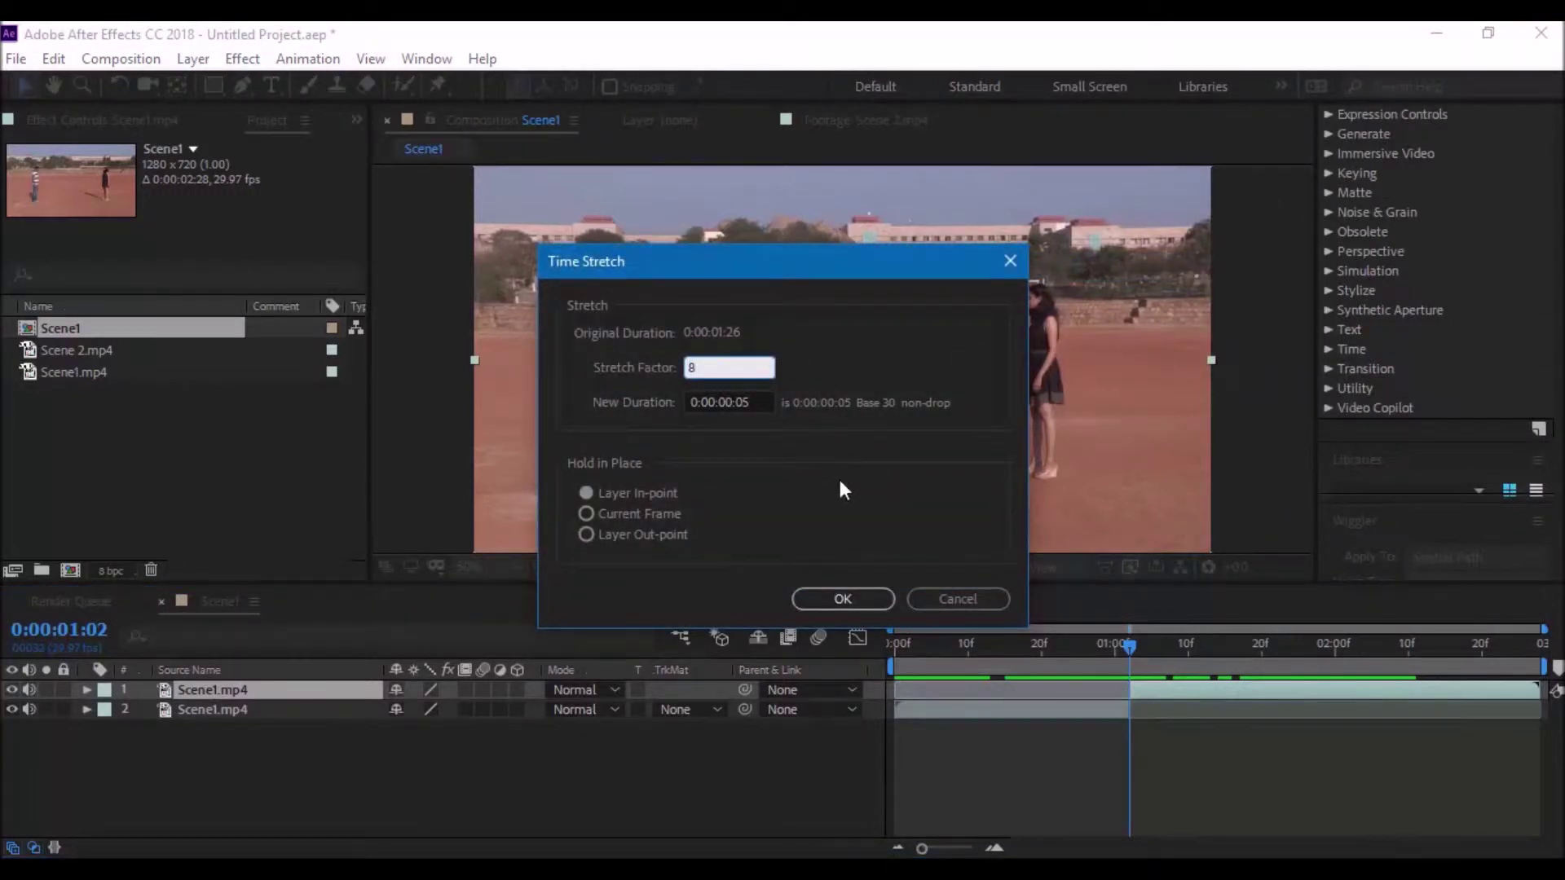
pyautogui.click(874, 599)
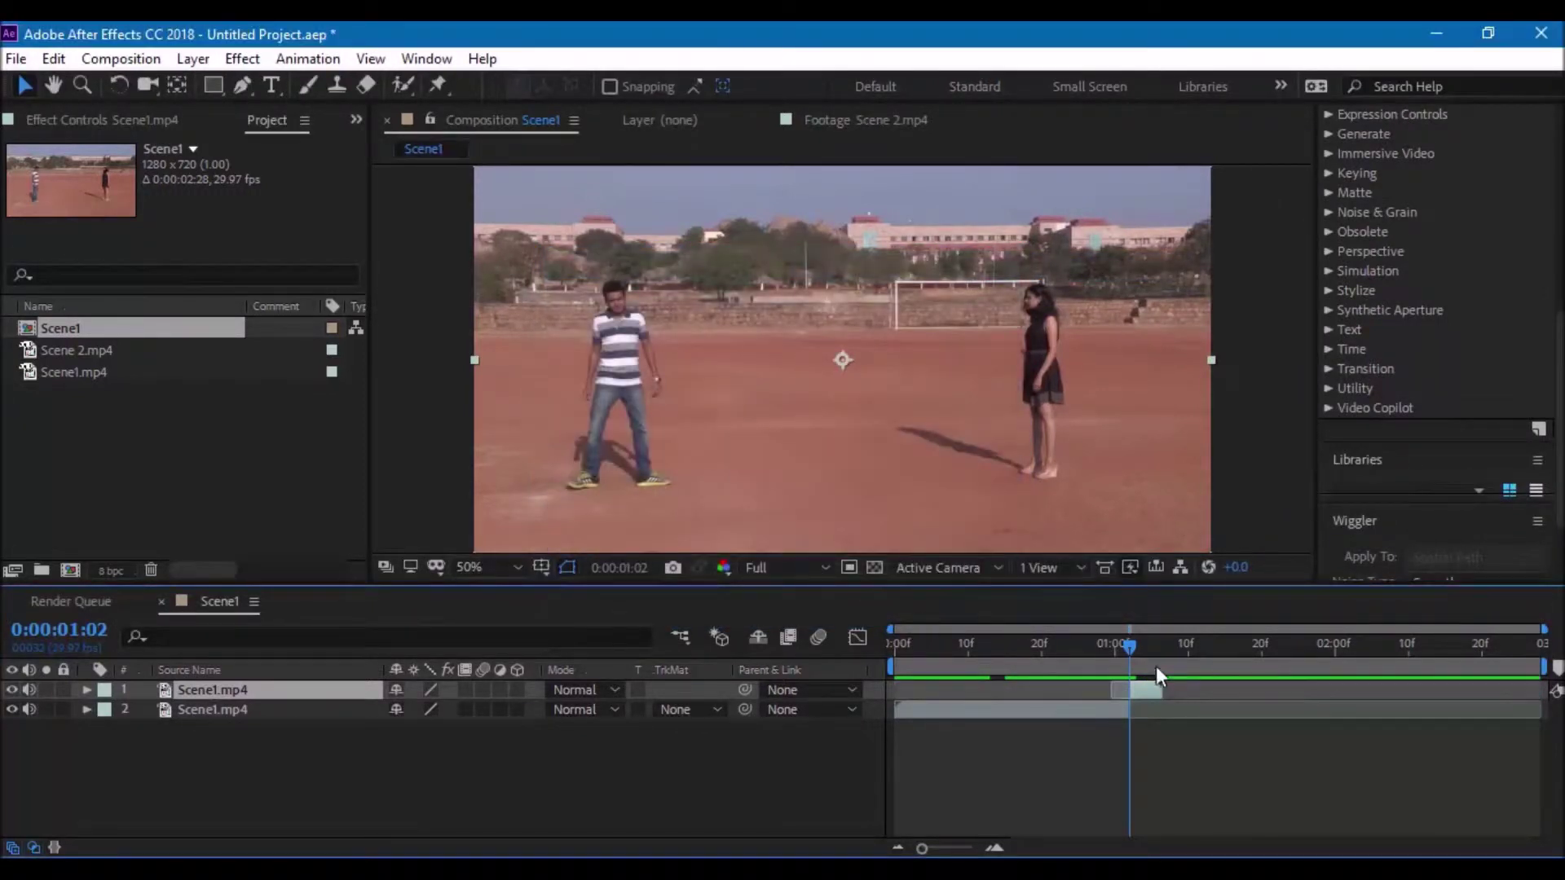
# - Trim the Scene1 comp to its work area, 0:00:01:07 long, and preview it
pyautogui.moveTo(1553, 667); pyautogui.dragTo(1174, 666)
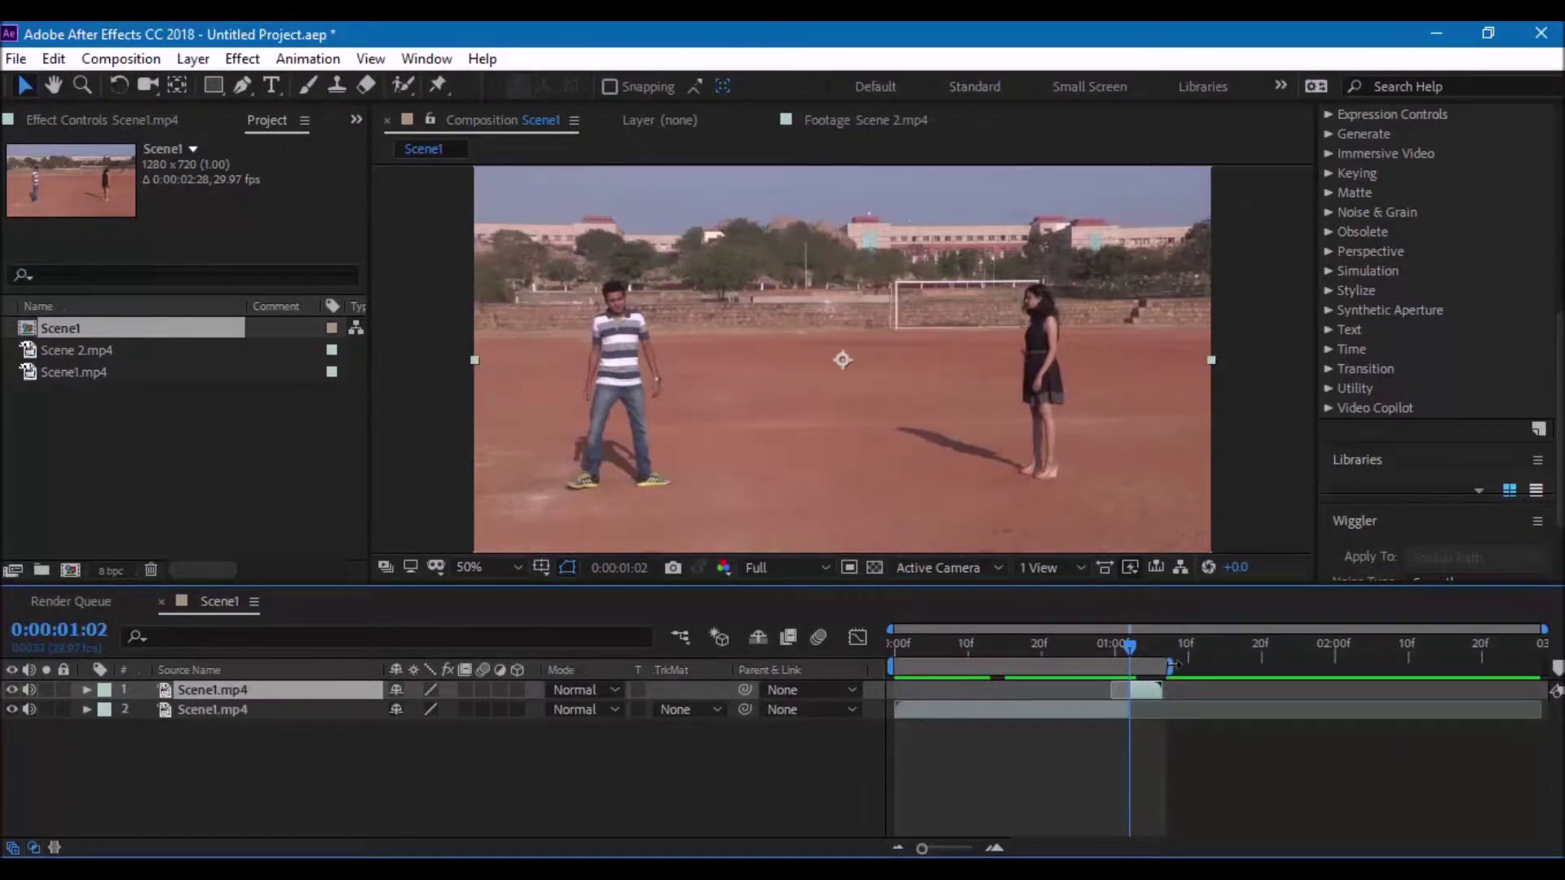
pyautogui.rightClick(1149, 692)
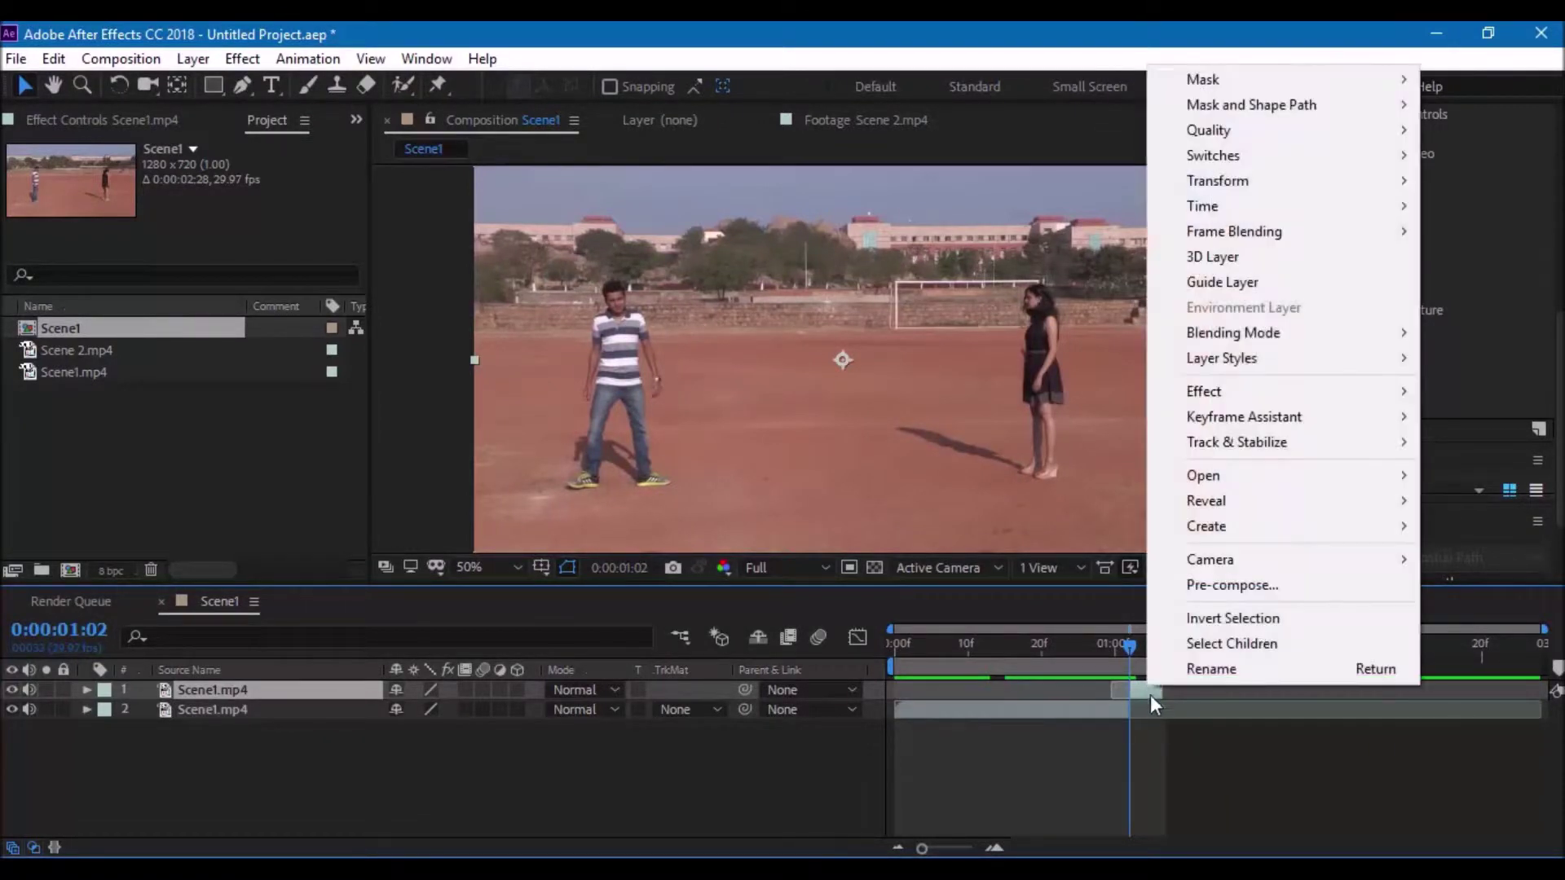
pyautogui.rightClick(1108, 663)
pyautogui.click(1175, 728)
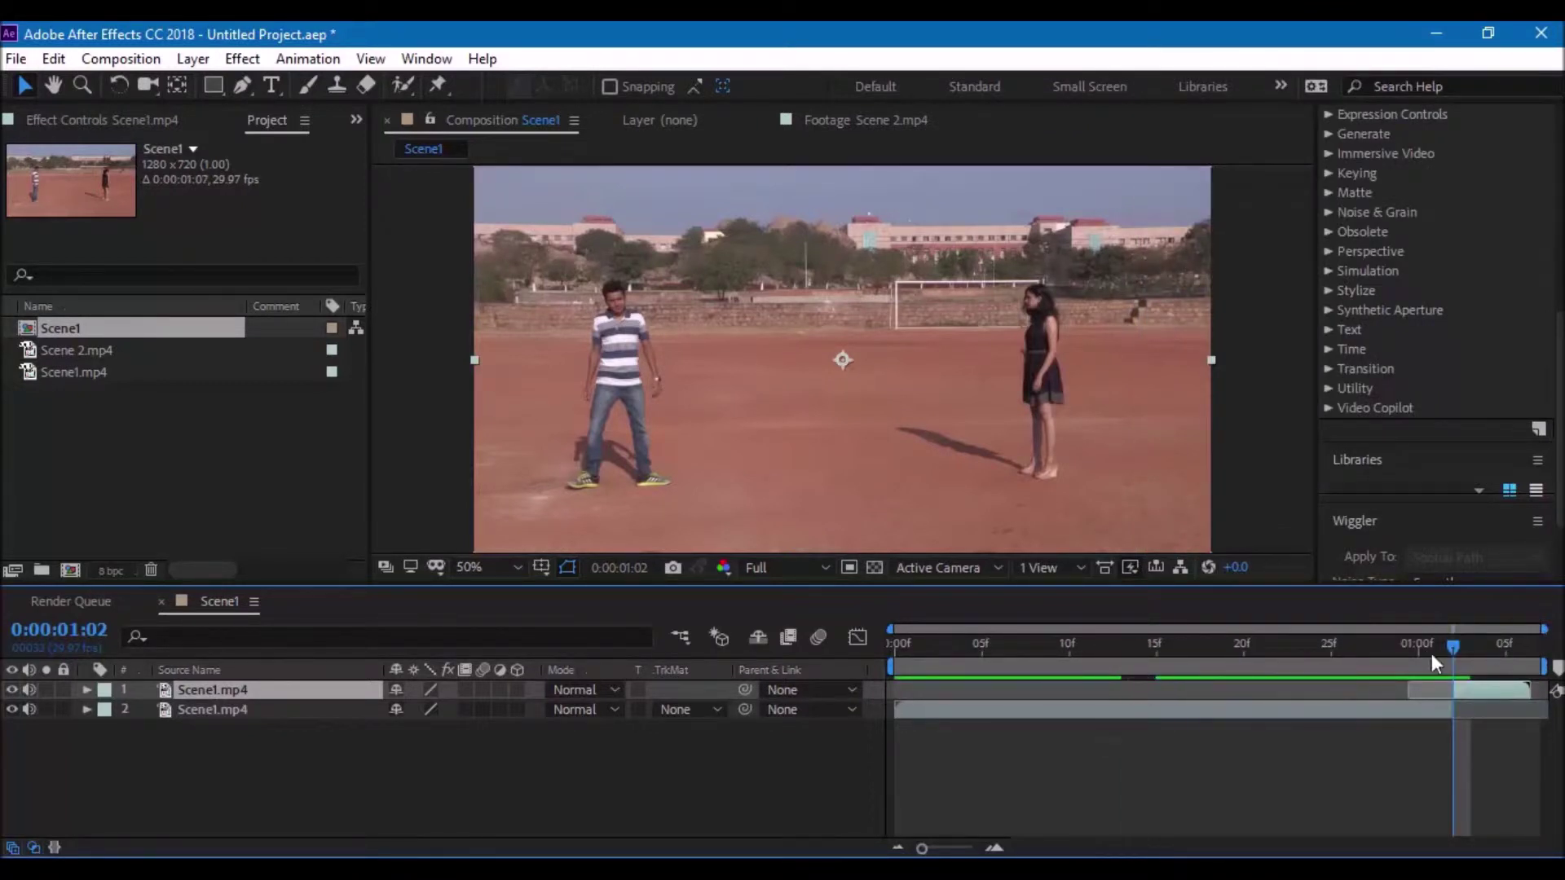
pyautogui.press('space')
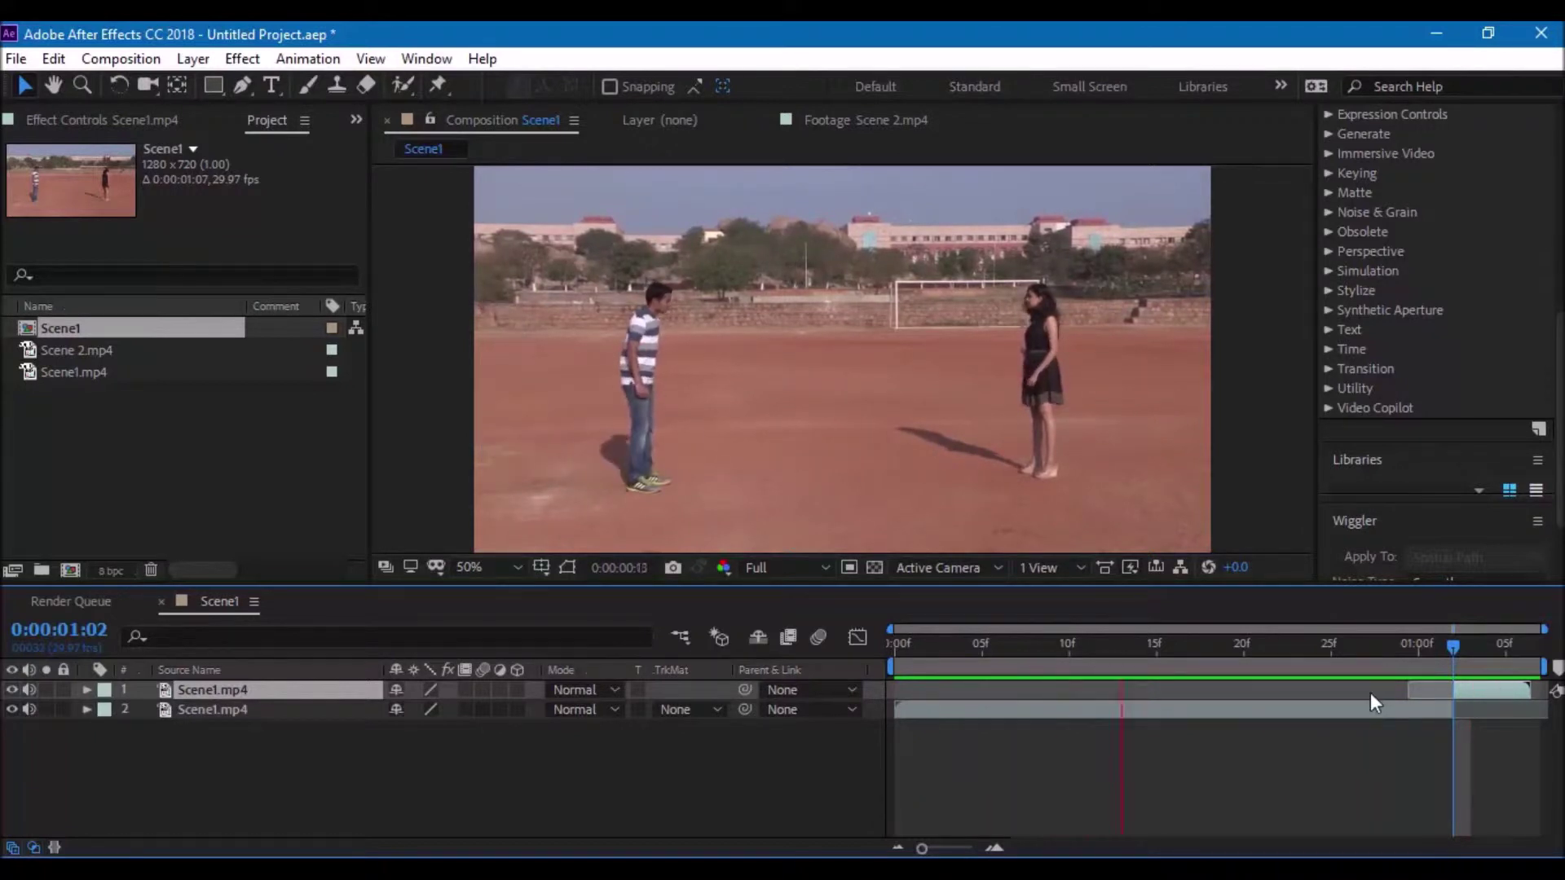
pyautogui.press('space')
# - Apply CC Force Motion Blur to layer 1 and preview from 0:00:01:02
pyautogui.scroll(3, 1373, 295)
pyautogui.scroll(5, 1372, 294)
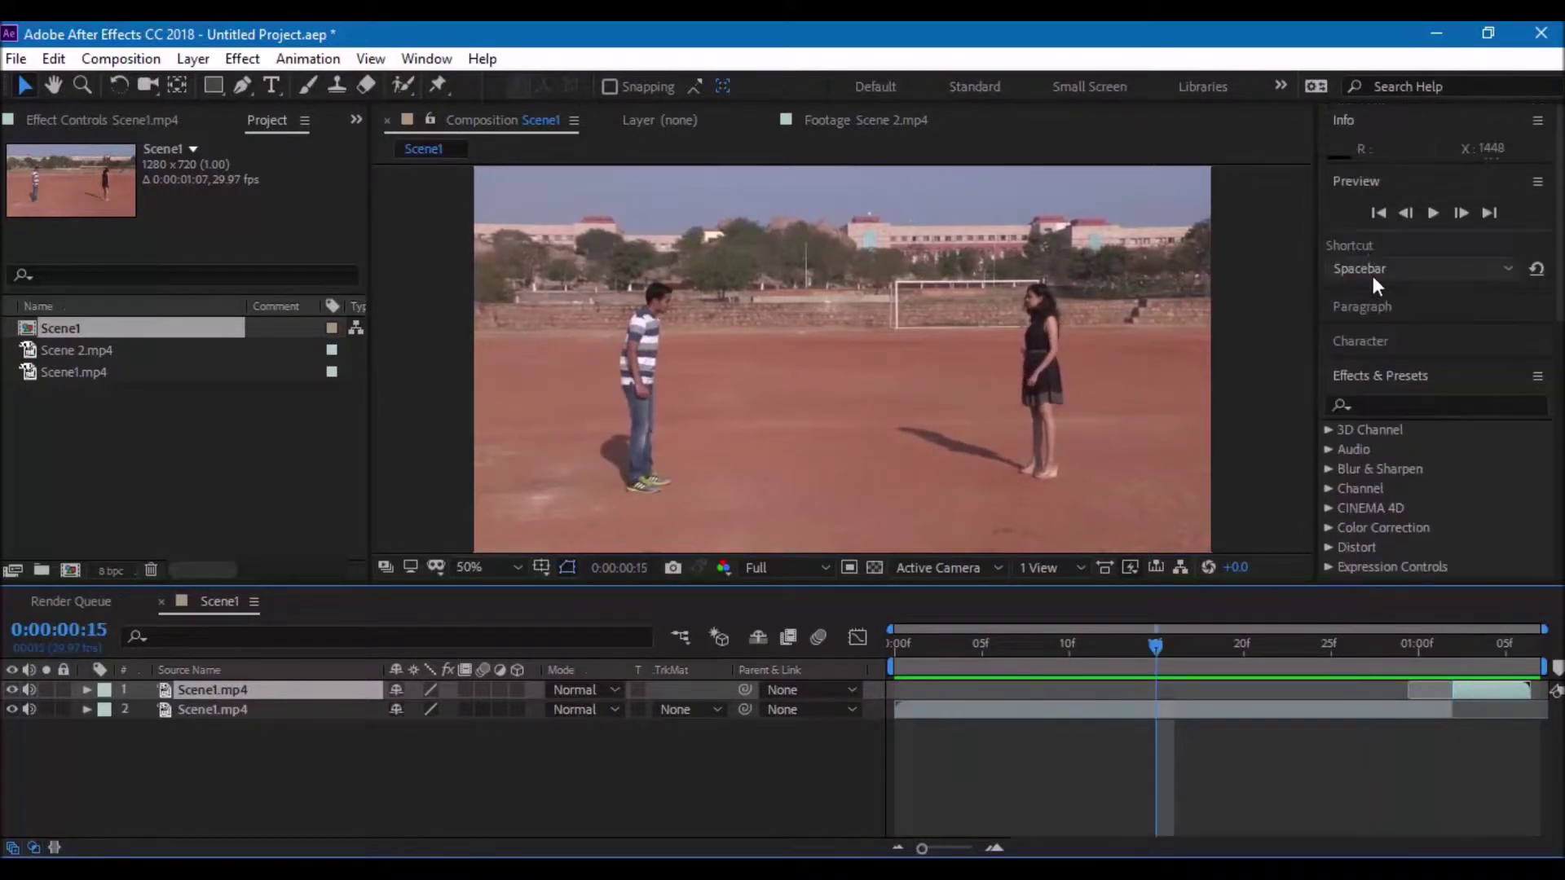
pyautogui.click(1386, 405)
pyautogui.click(1386, 409)
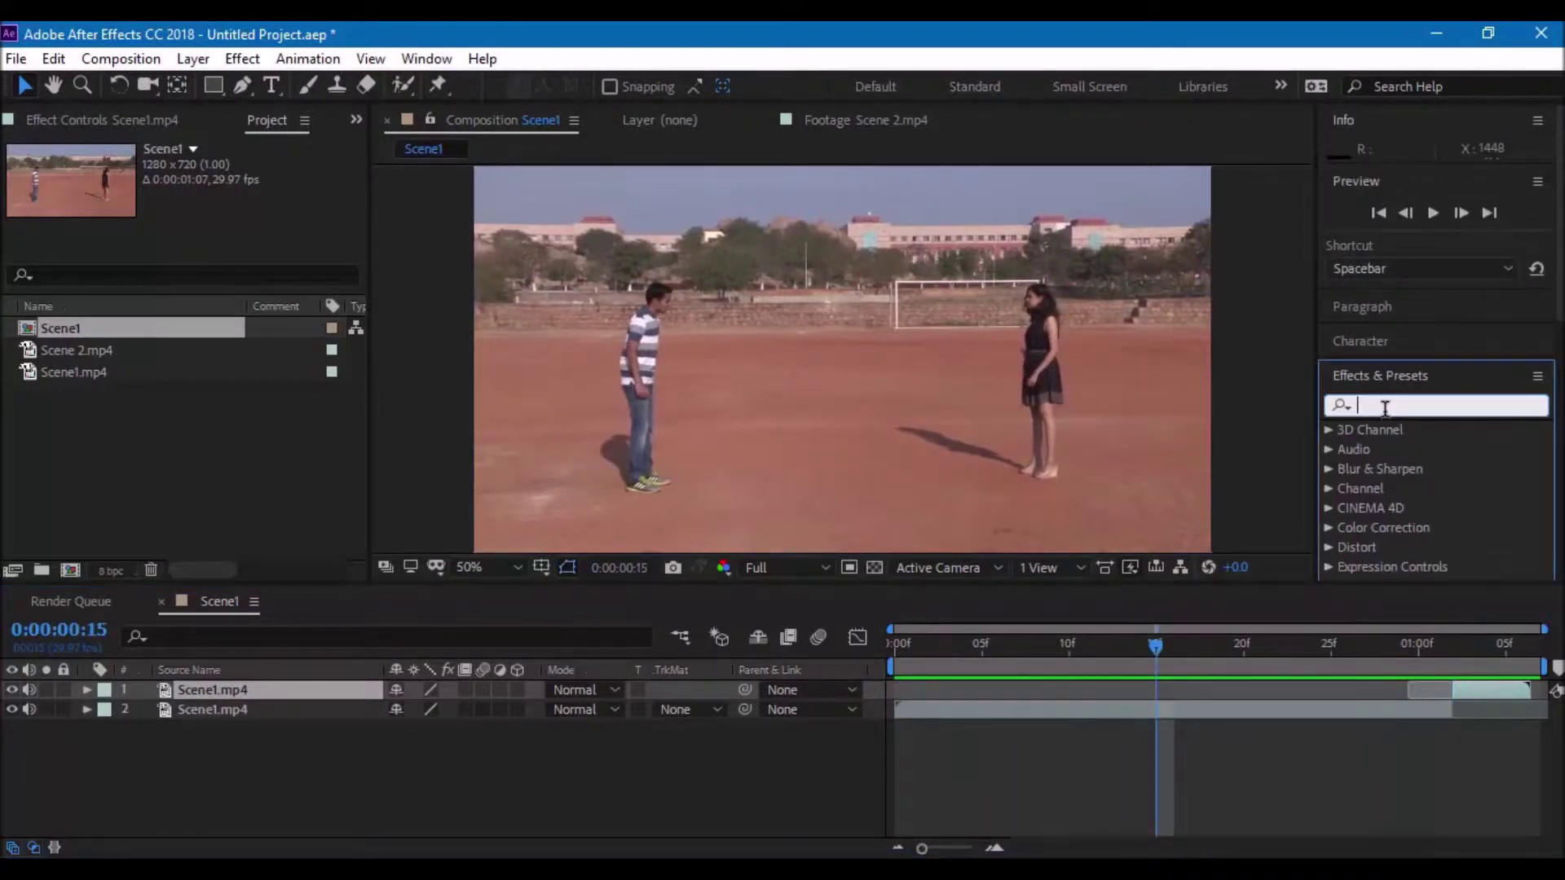
pyautogui.write('cc')
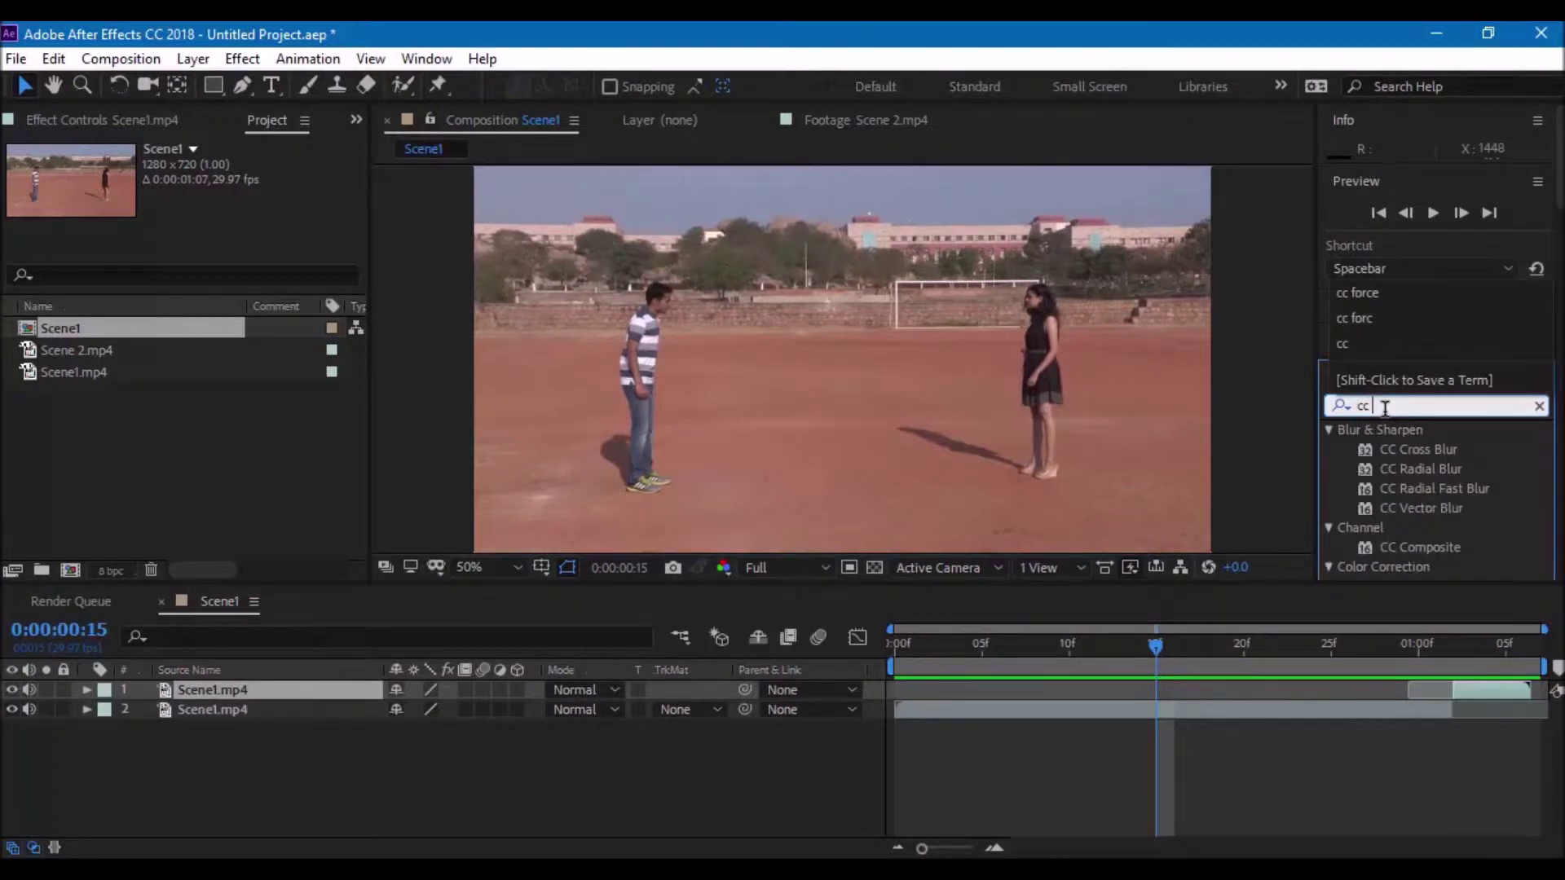
pyautogui.write(' forc')
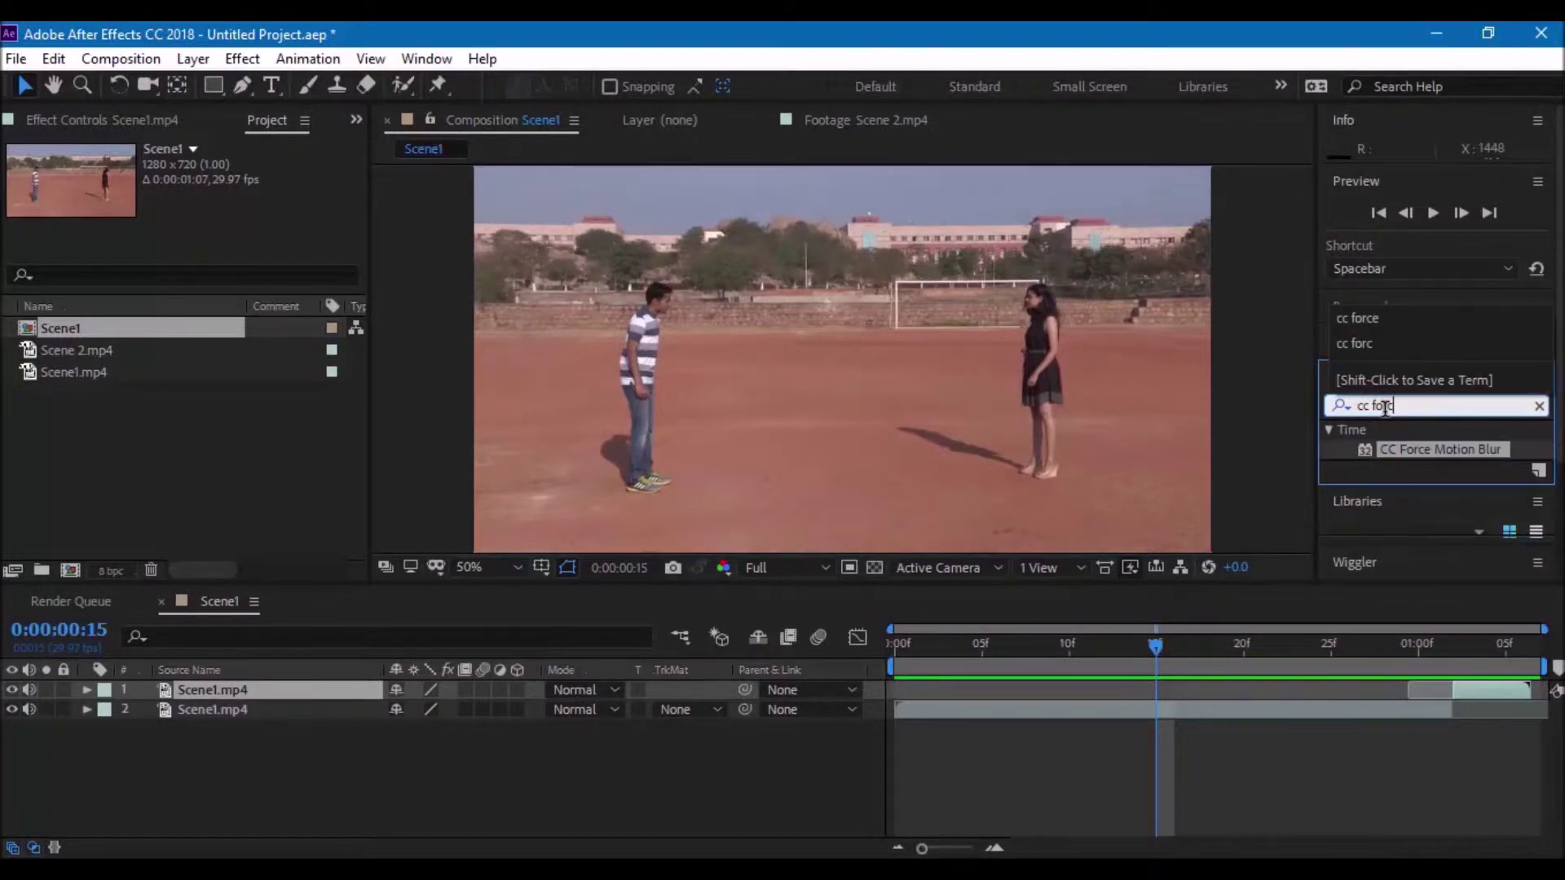
pyautogui.write('e')
pyautogui.moveTo(1426, 455); pyautogui.dragTo(1479, 688)
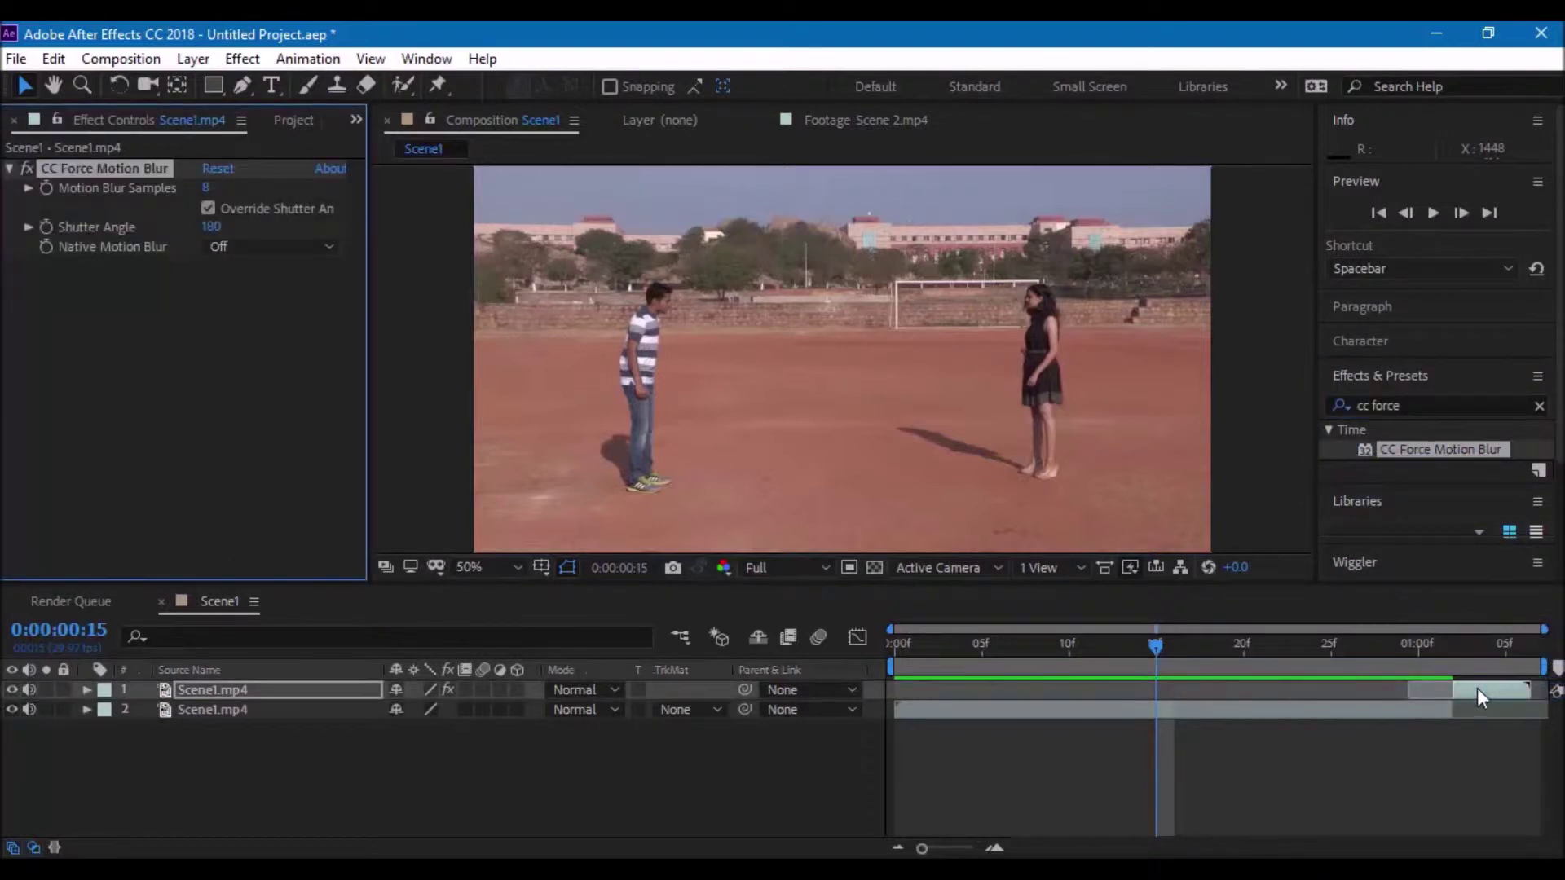
pyautogui.click(1451, 664)
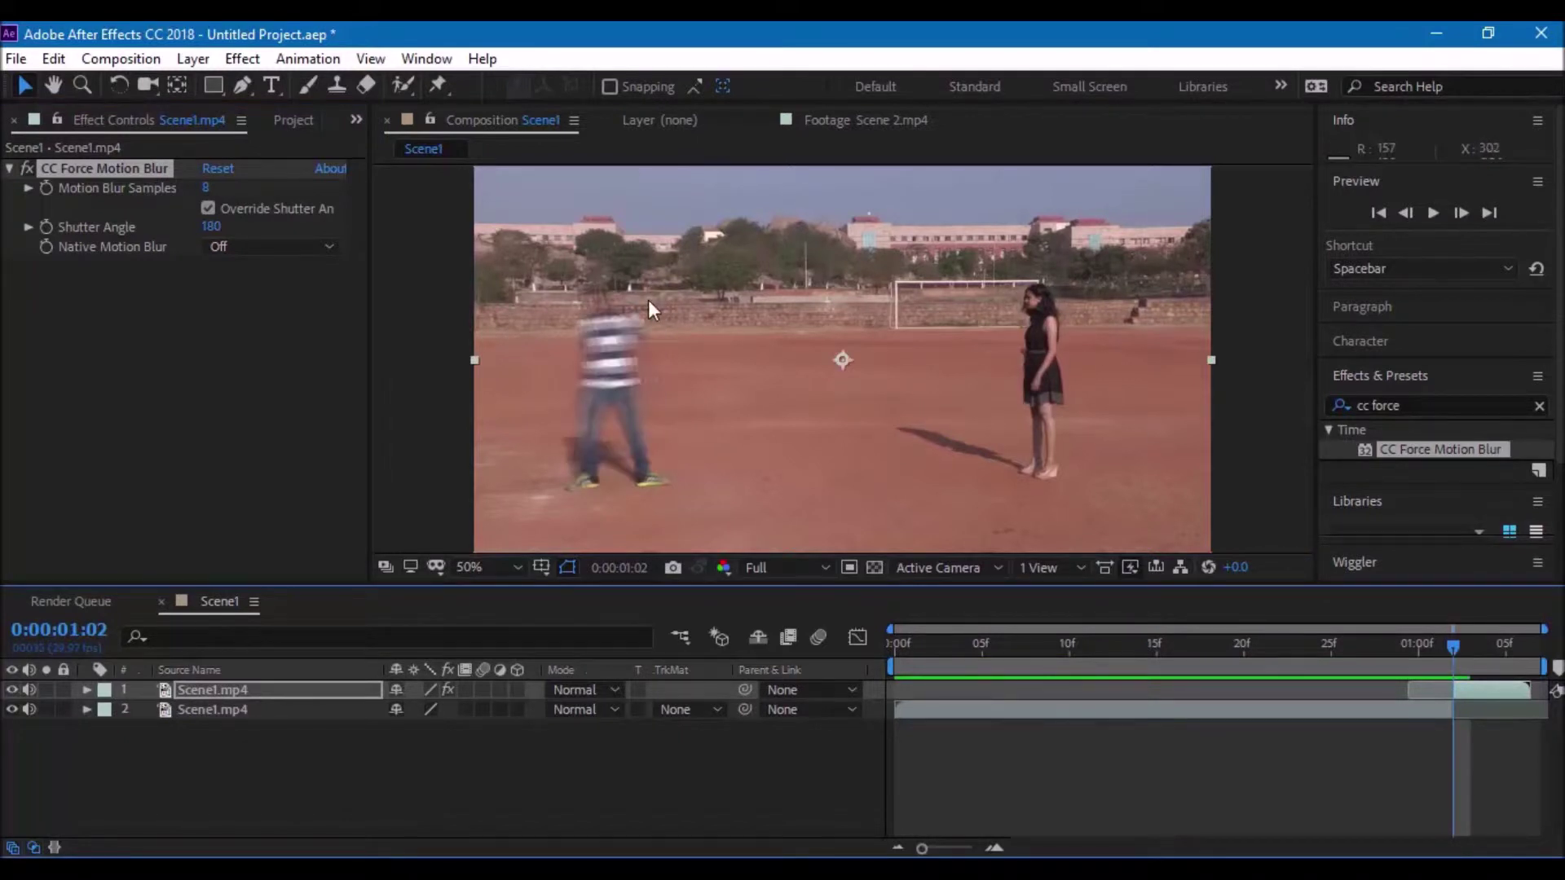
pyautogui.press('space')
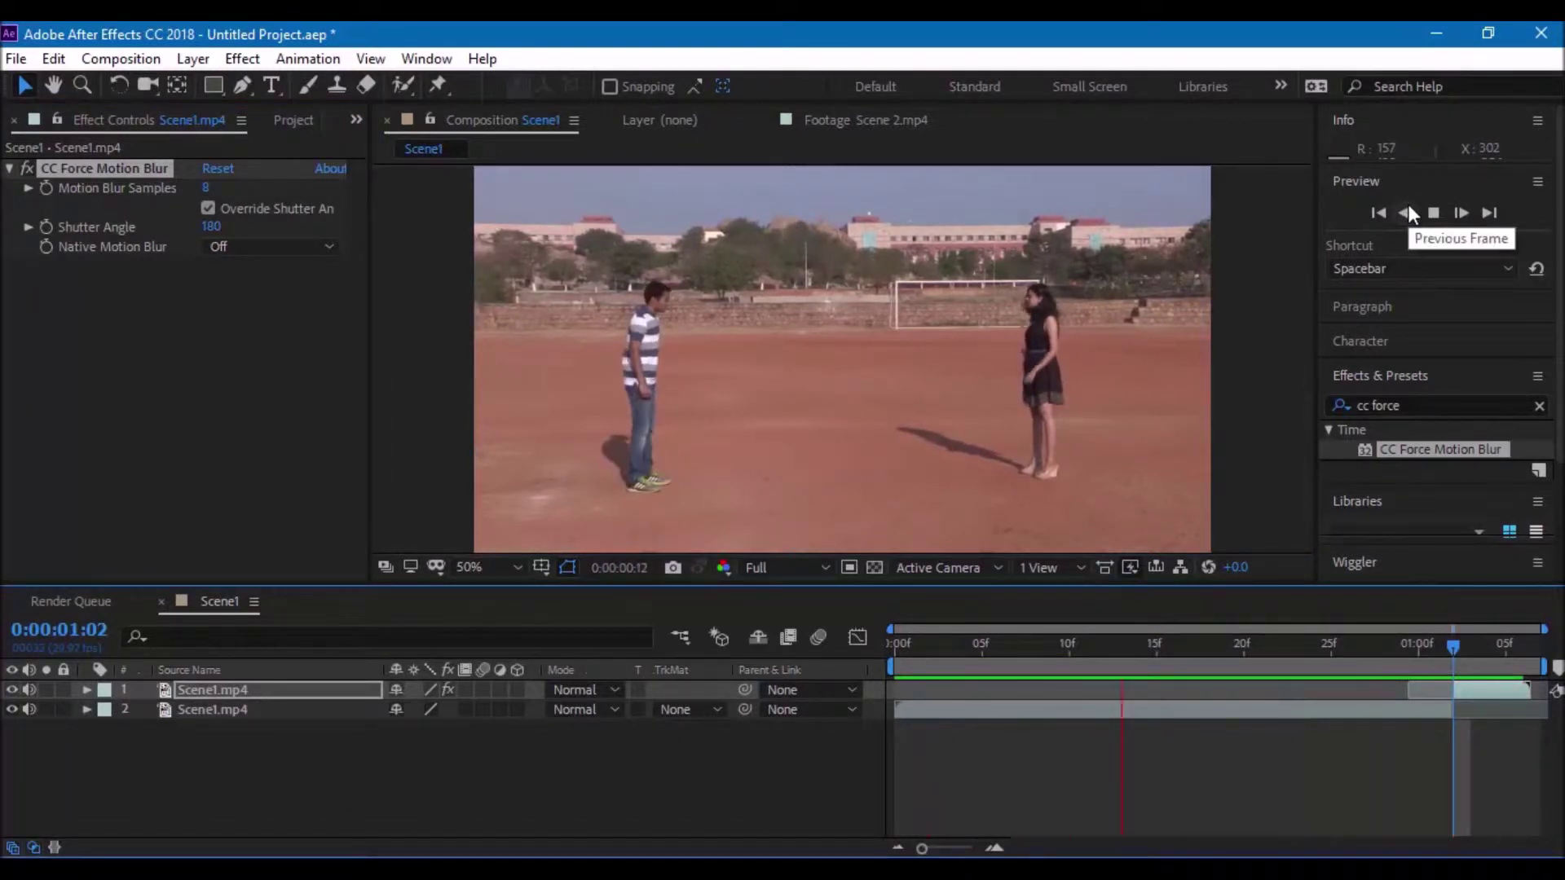
pyautogui.press('space')
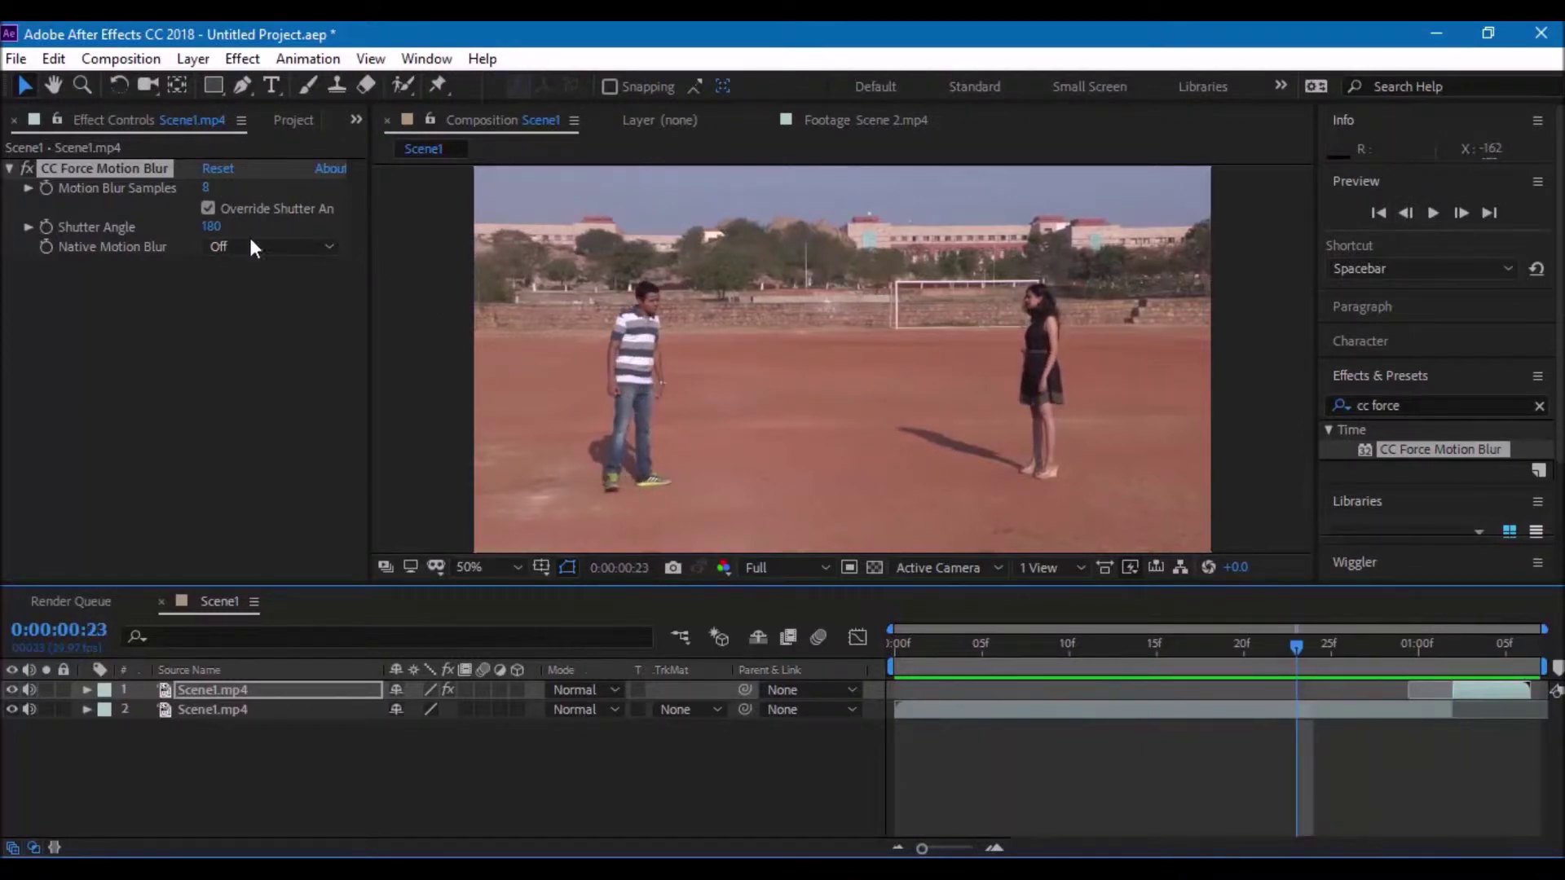
# - Create a Scene 2 composition from Scene 2.mp4 and split the layer at 0:00:03:08
pyautogui.click(293, 120)
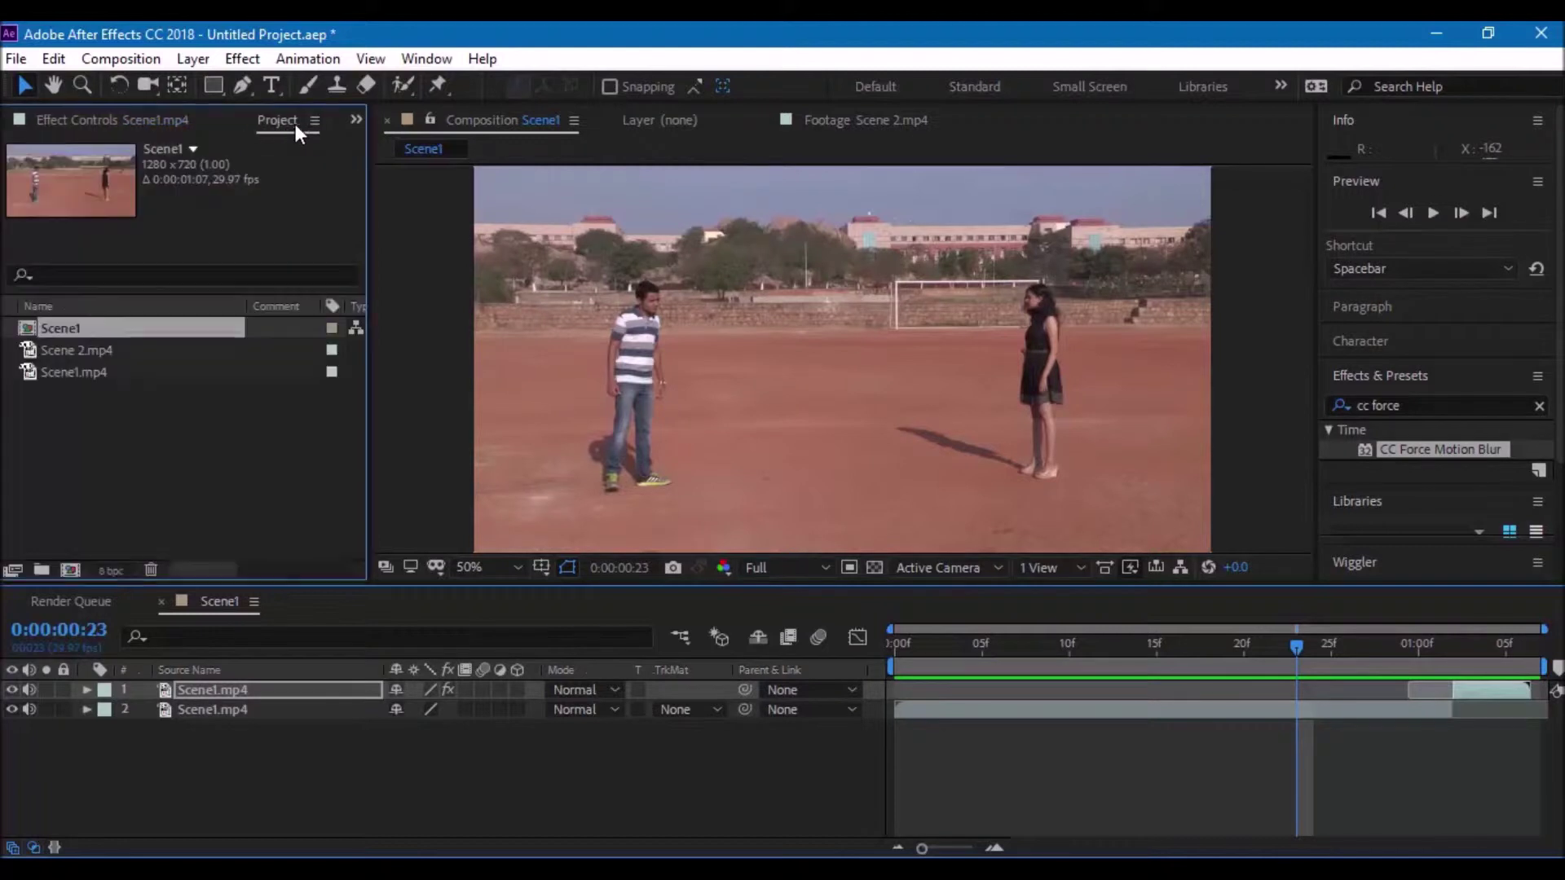
pyautogui.click(143, 477)
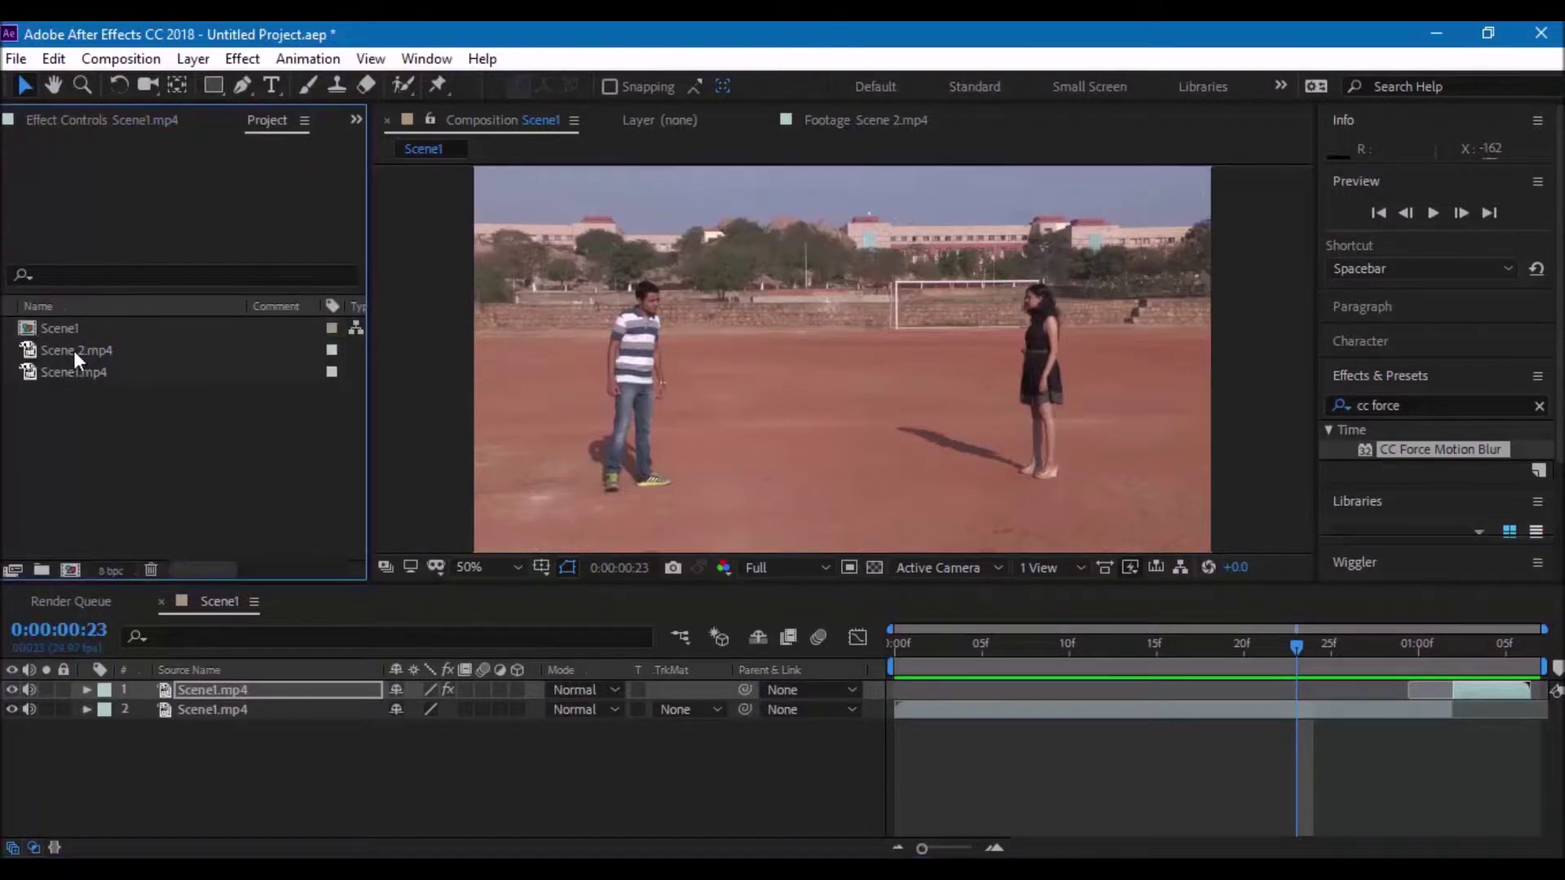
pyautogui.moveTo(74, 351); pyautogui.dragTo(70, 570)
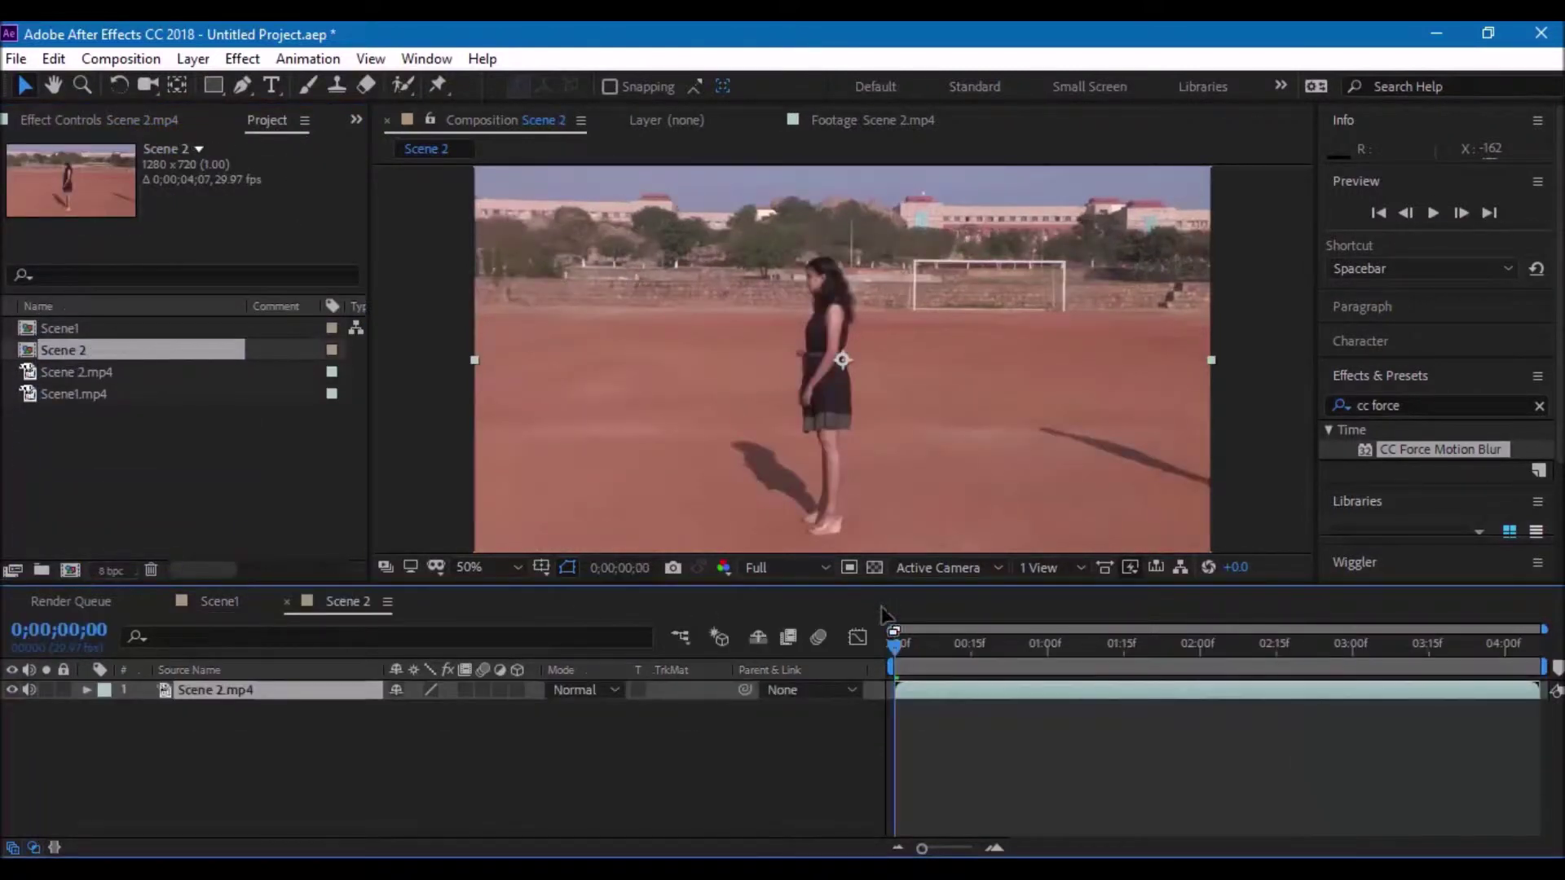
pyautogui.moveTo(894, 647); pyautogui.dragTo(1395, 680)
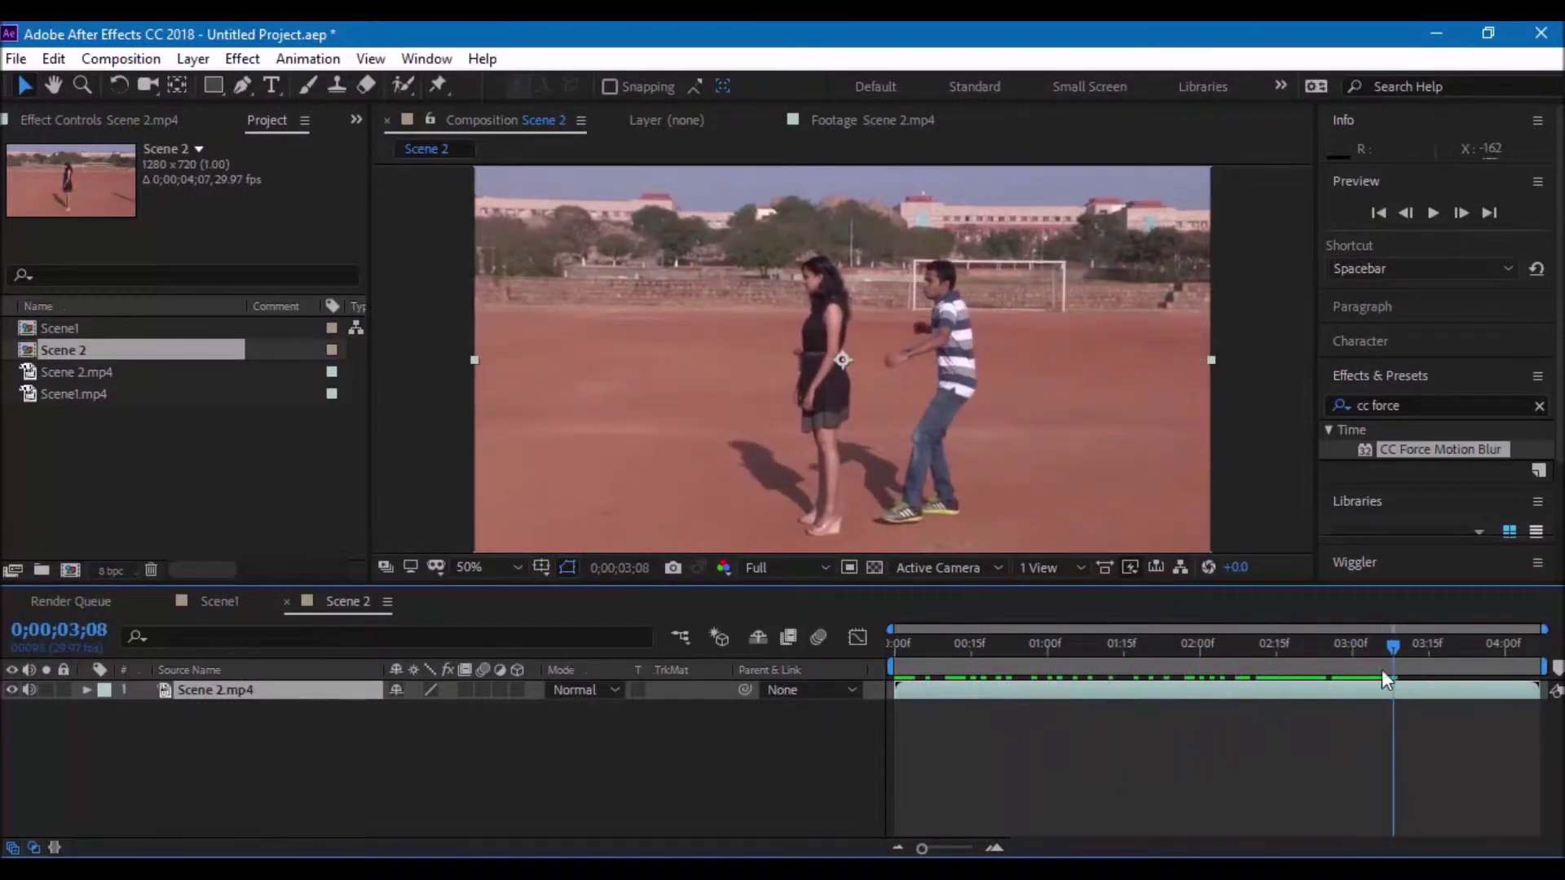
pyautogui.click(54, 59)
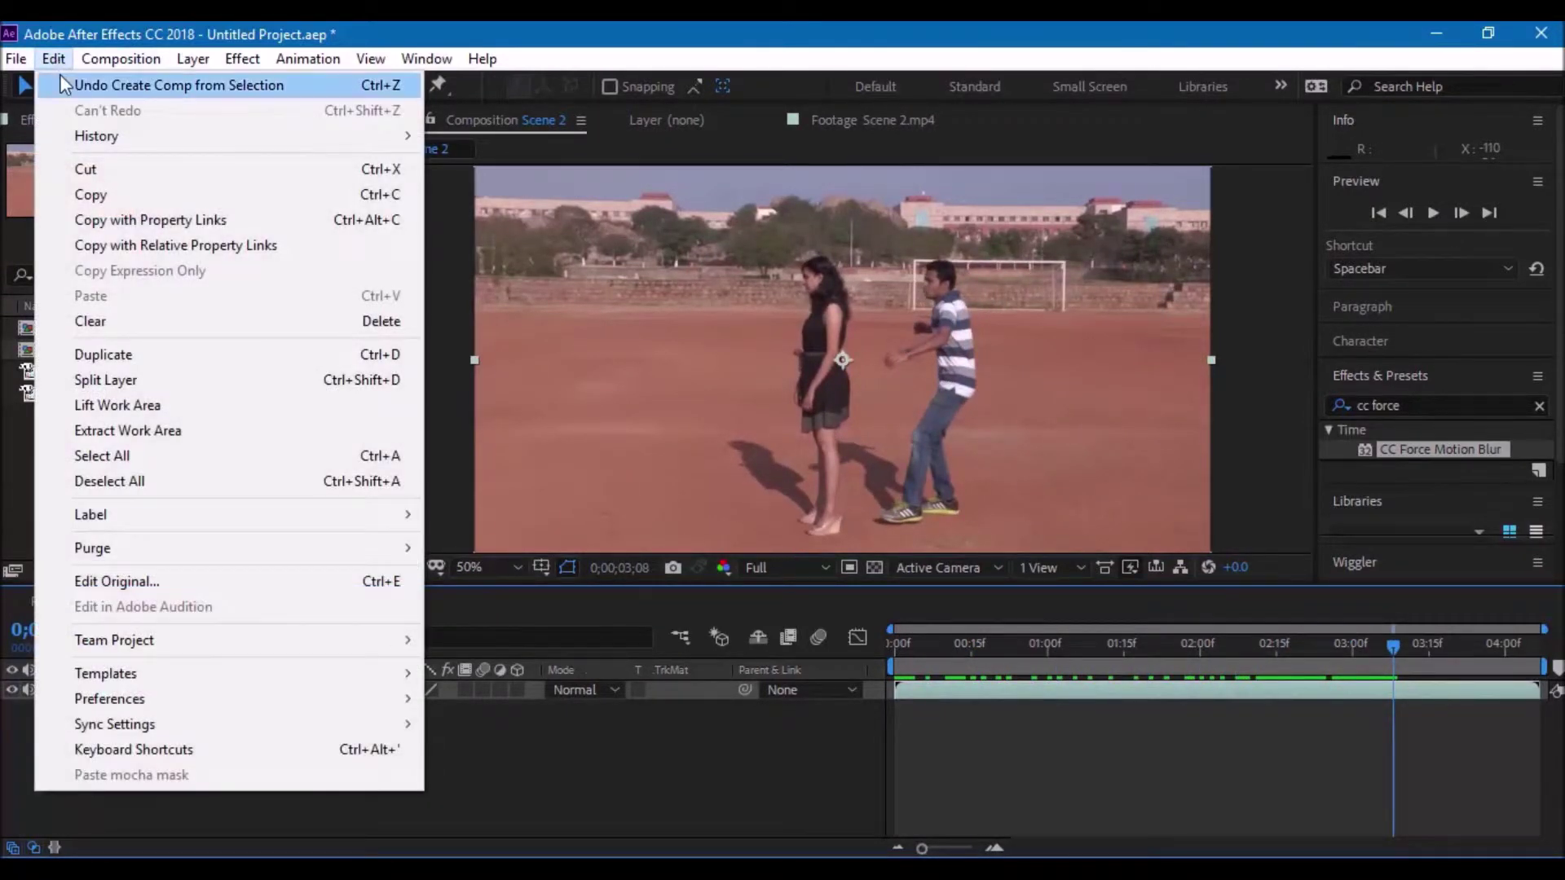
pyautogui.click(130, 380)
# - Time-stretch the earlier part, layer 2, to 8%
pyautogui.click(1017, 714)
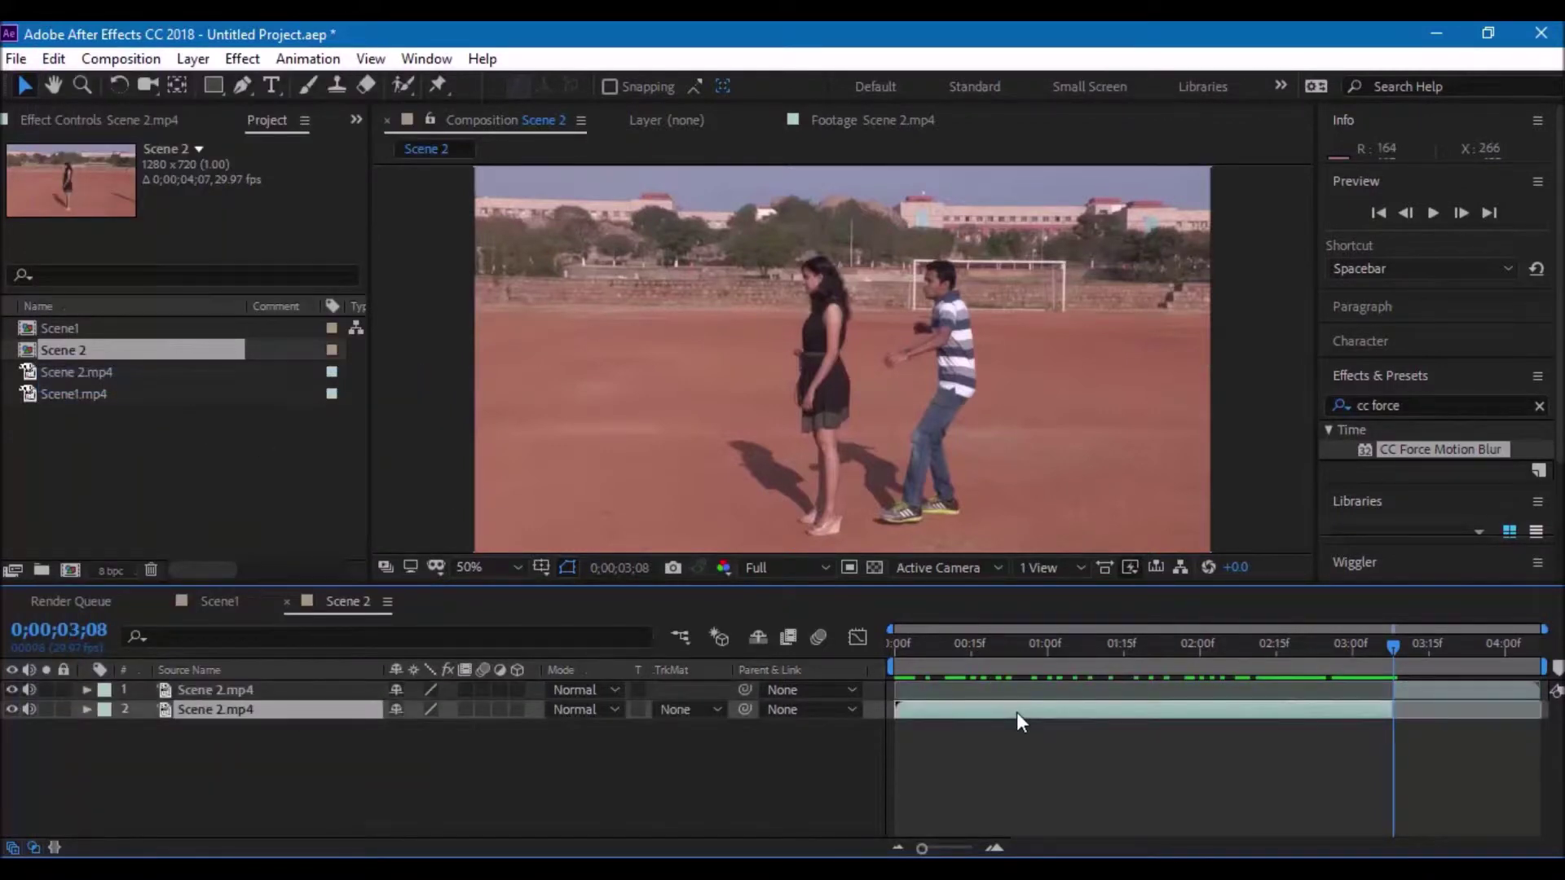
pyautogui.rightClick(1013, 710)
pyautogui.moveTo(1078, 236)
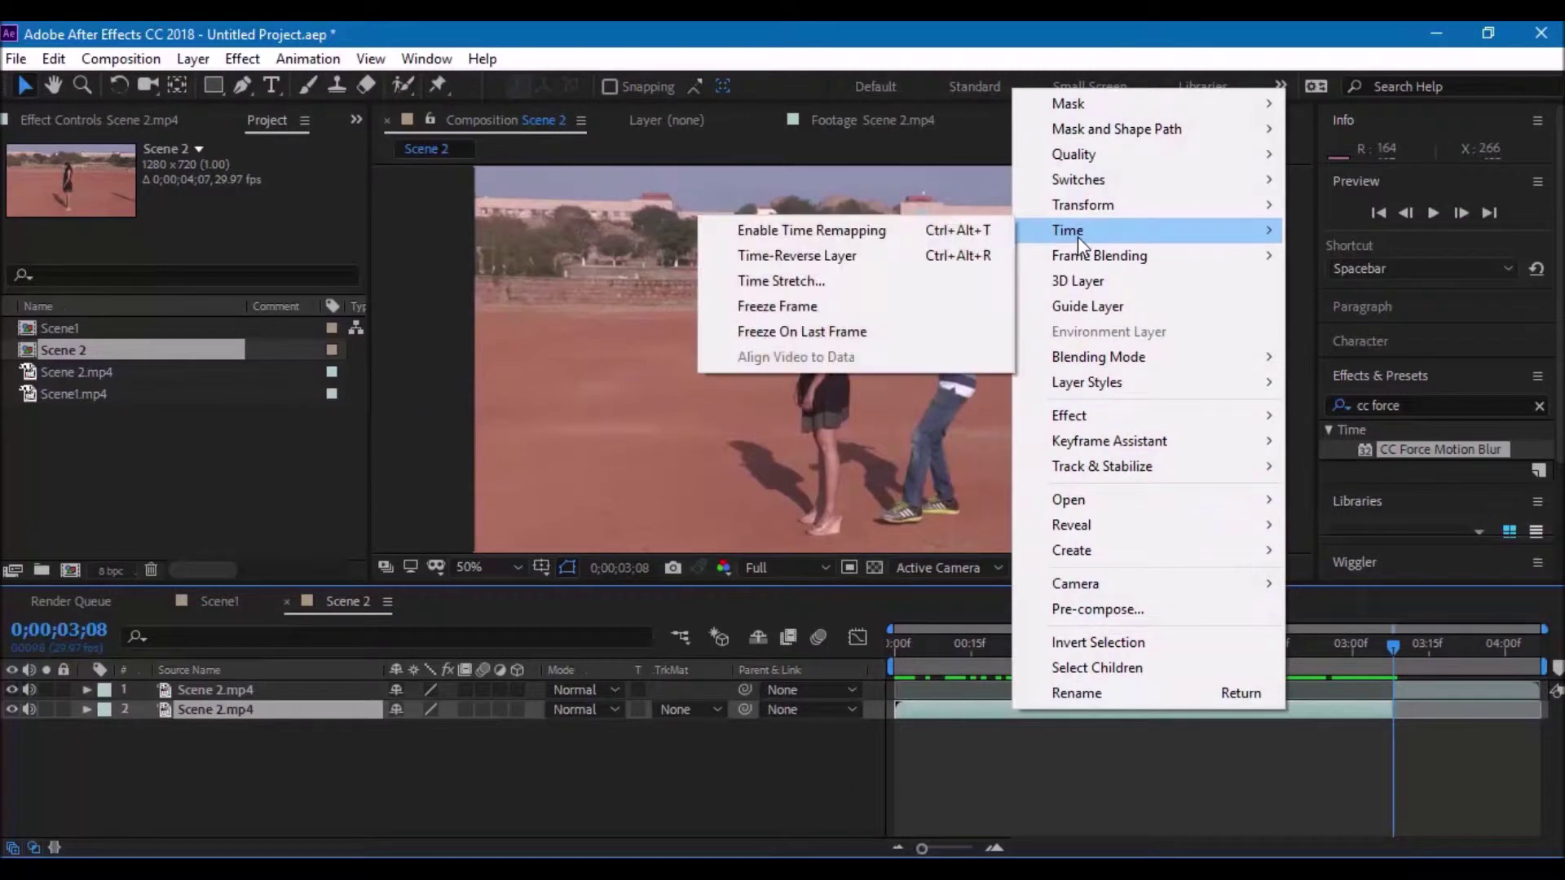
pyautogui.click(814, 281)
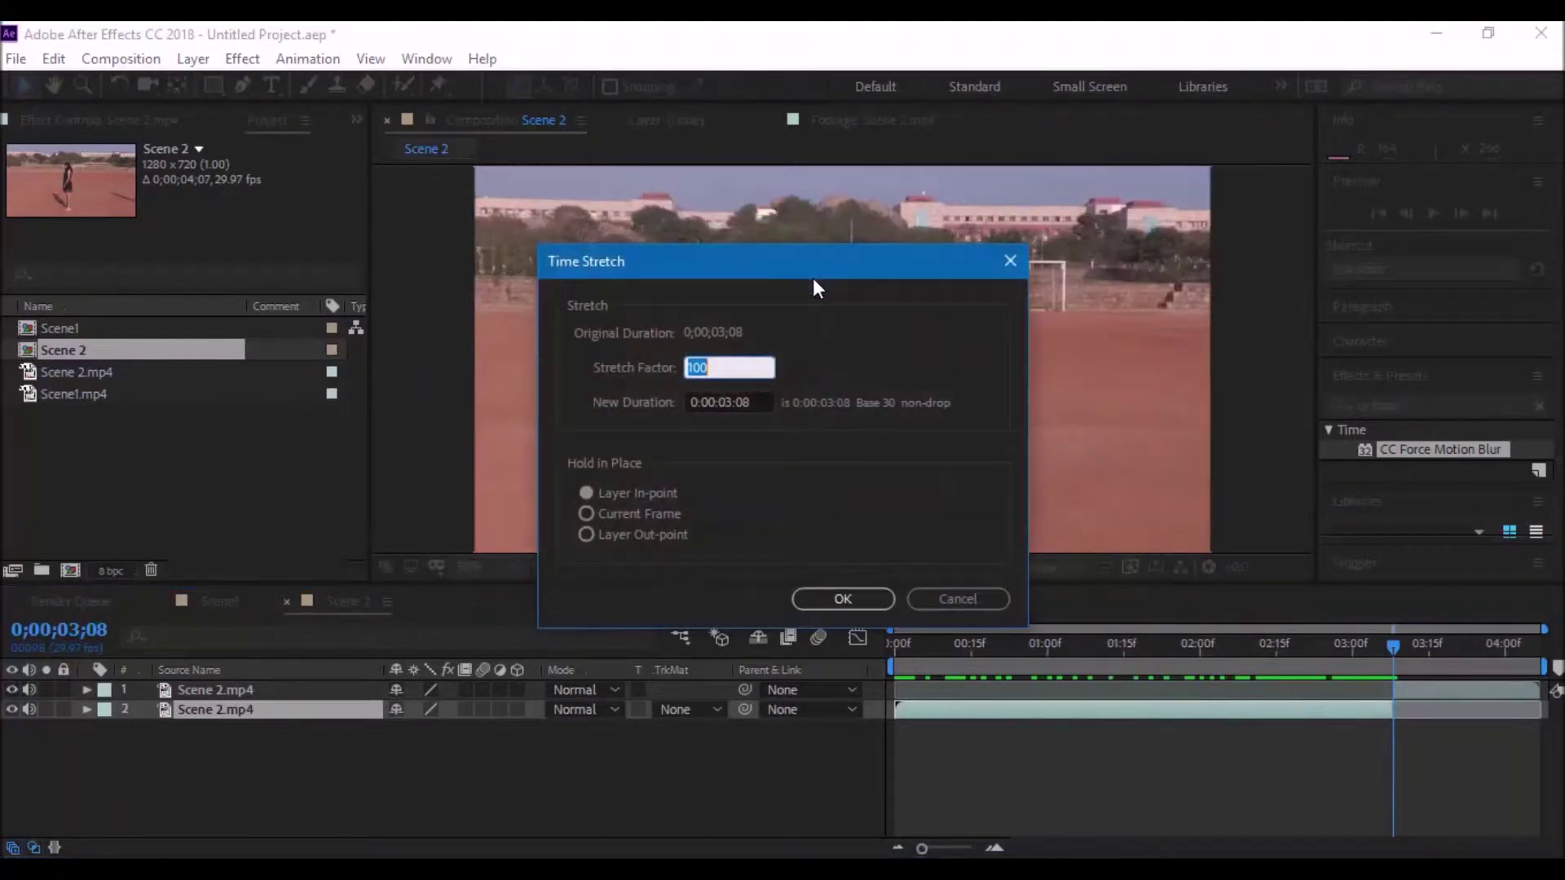
pyautogui.write('8')
pyautogui.press('Return')
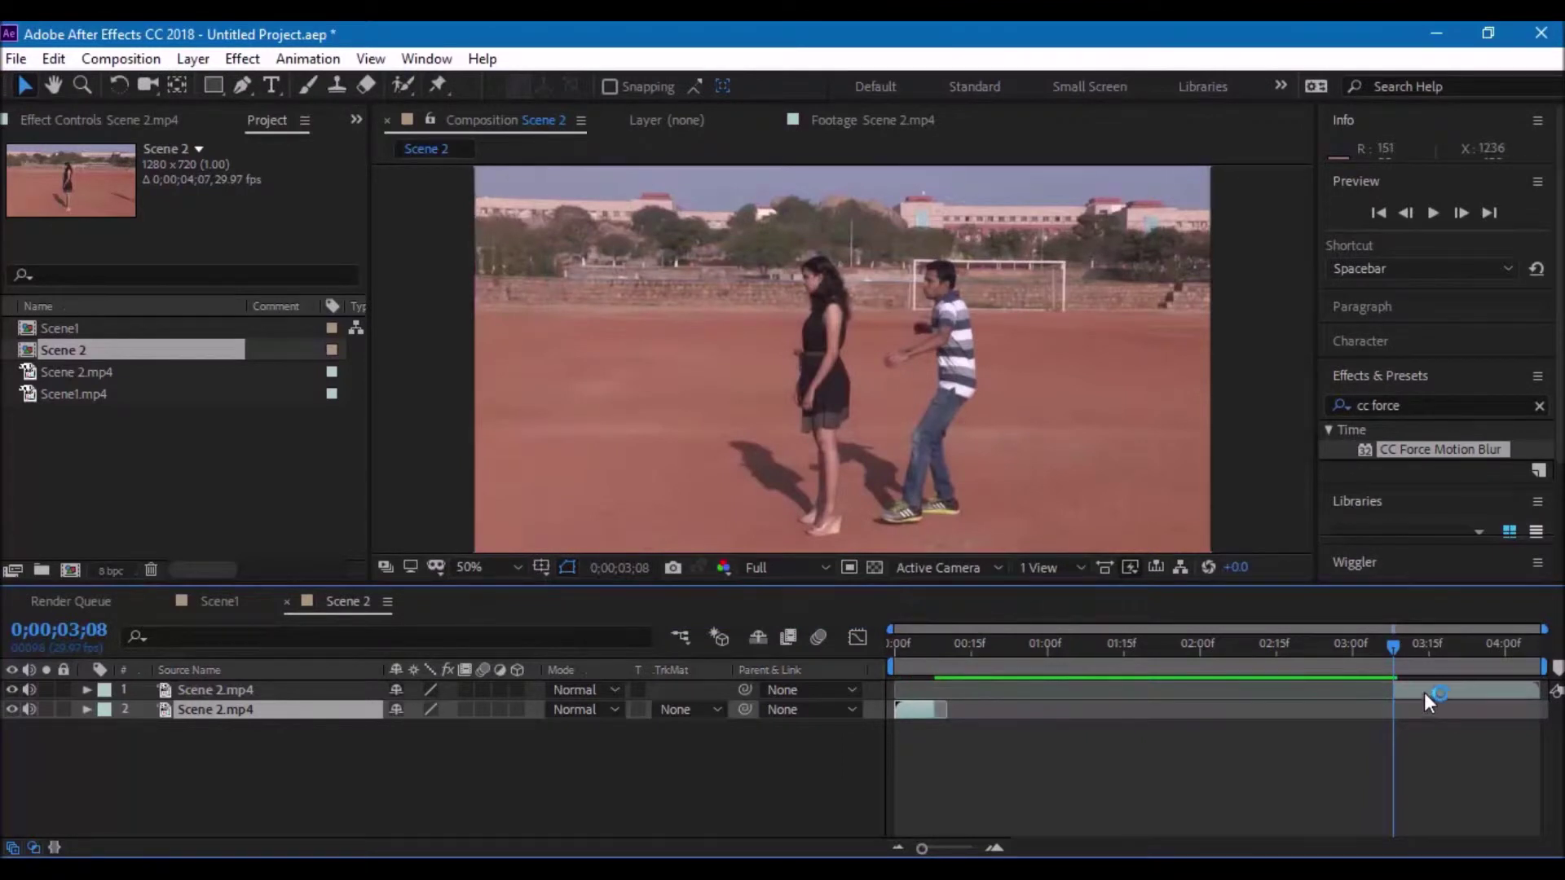
# - Start layer 1 at frame 08 and trim the Scene 2 comp to 0:00:01:07
pyautogui.moveTo(1425, 692); pyautogui.dragTo(962, 691)
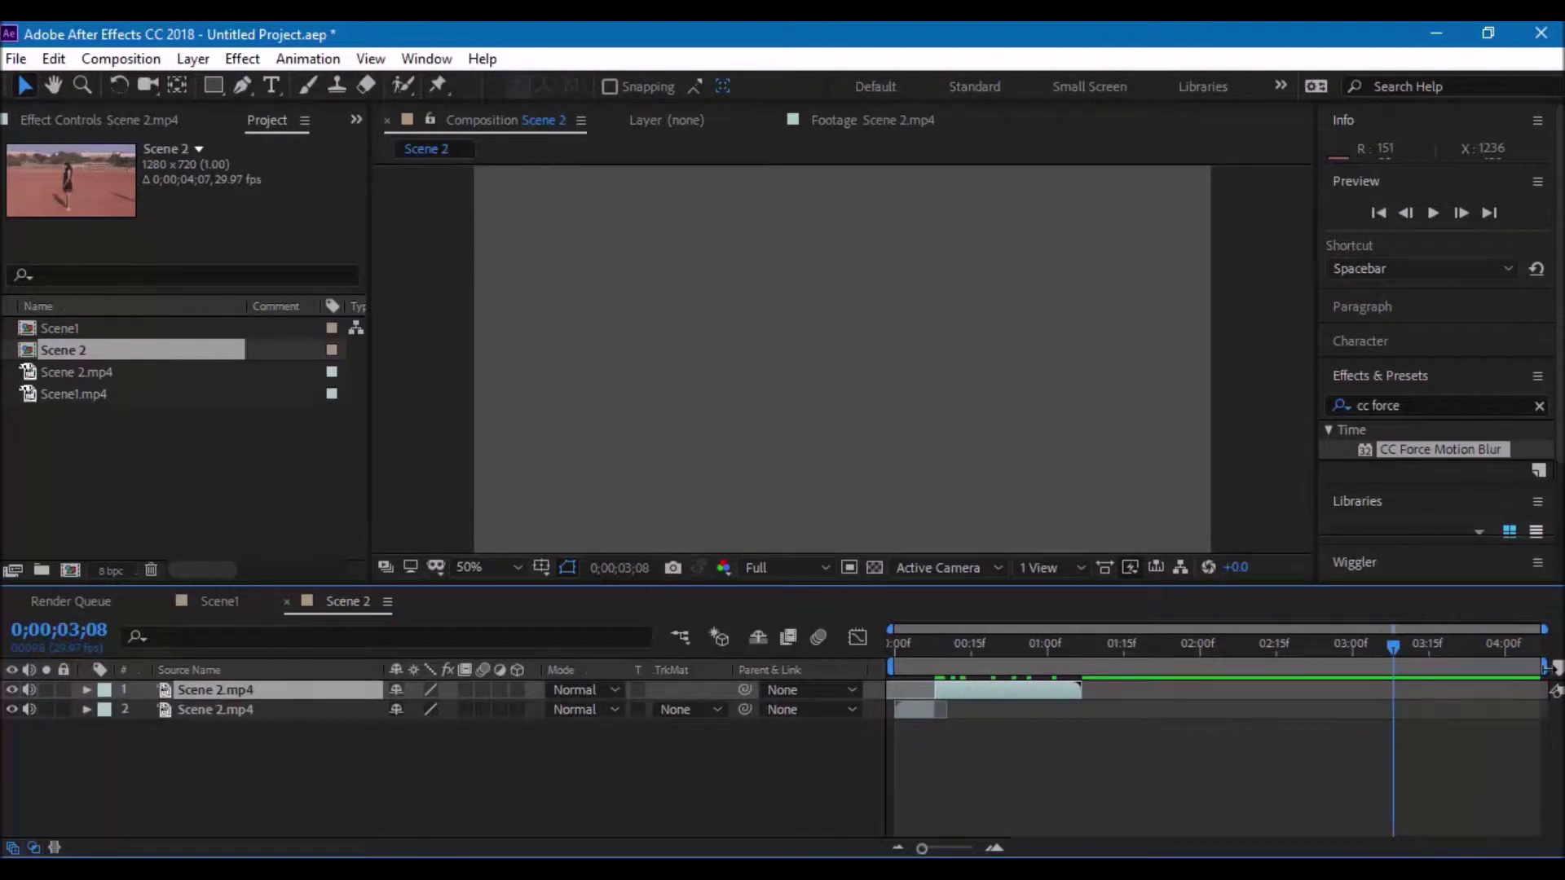
pyautogui.moveTo(1539, 667); pyautogui.dragTo(1087, 666)
pyautogui.rightClick(1076, 666)
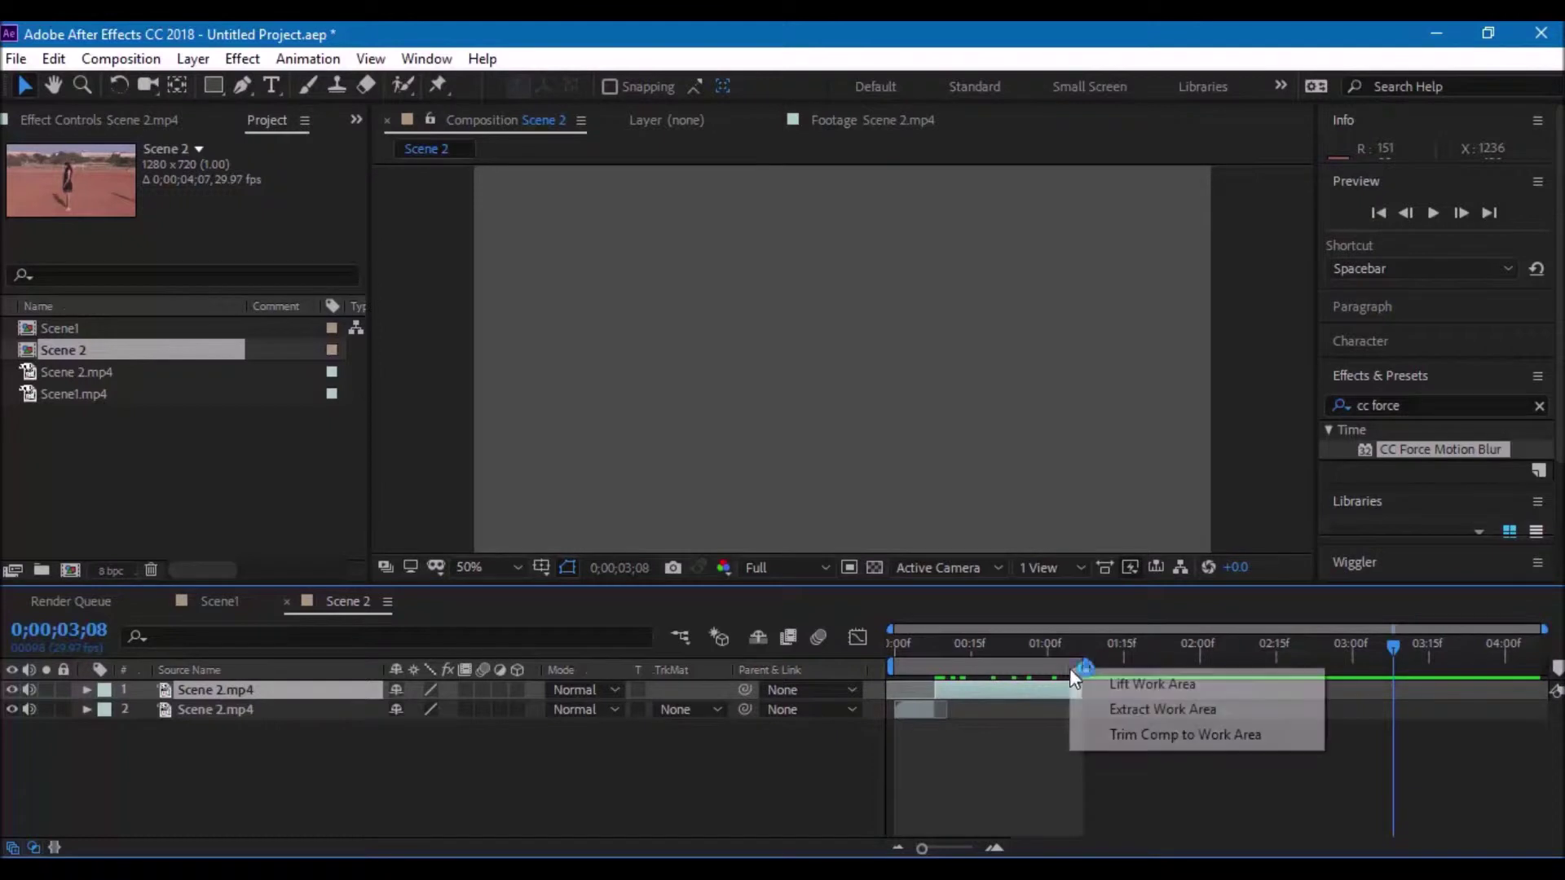
pyautogui.click(1113, 733)
# - Play the Scene 2 comp from its first frame
pyautogui.click(999, 649)
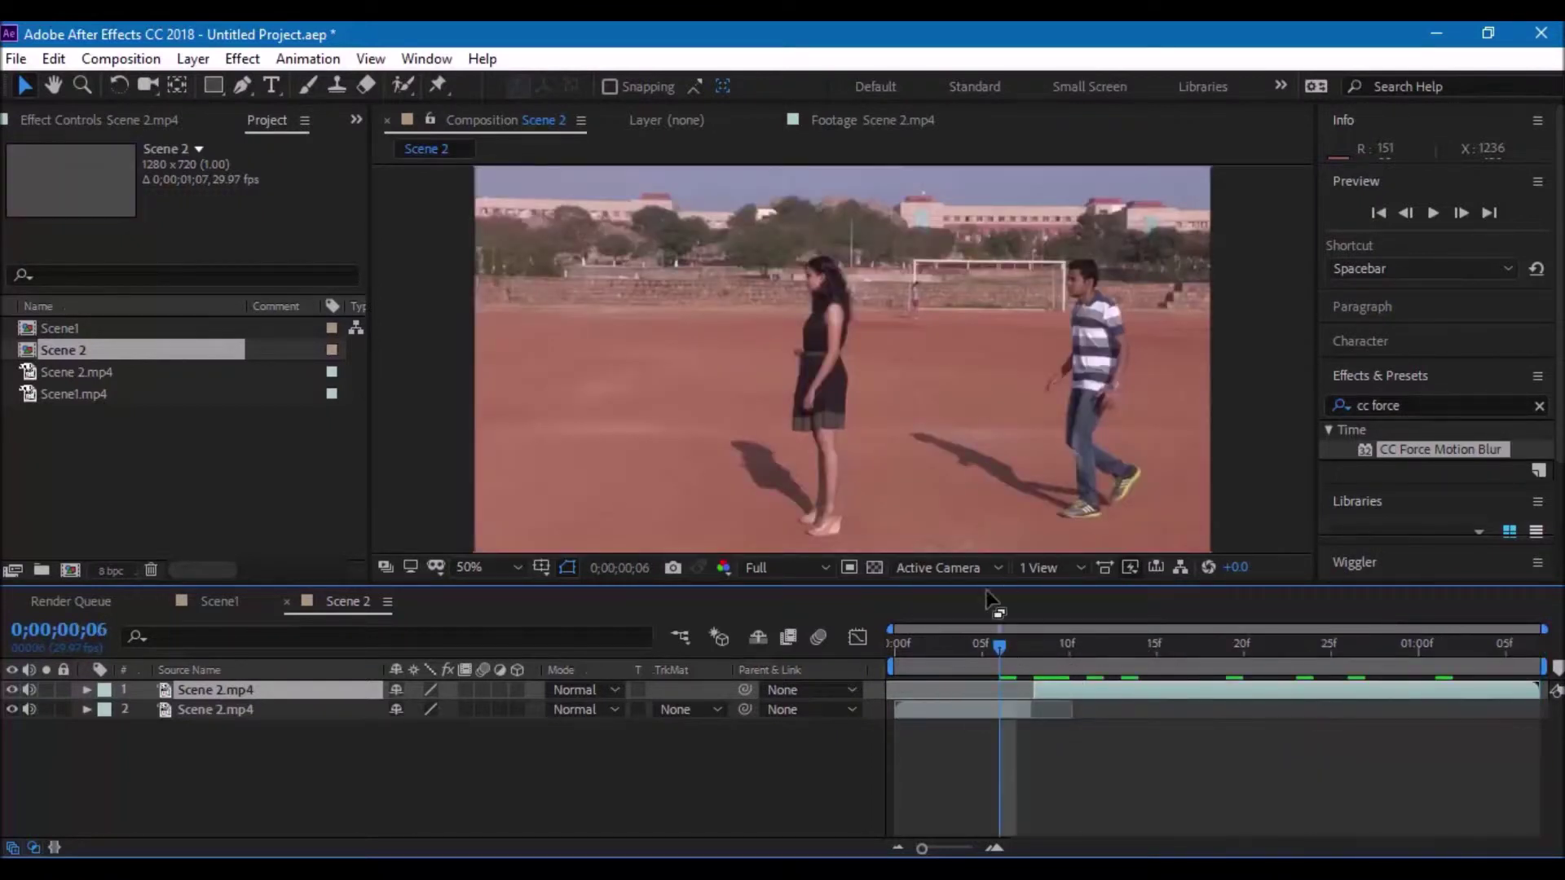
pyautogui.click(902, 643)
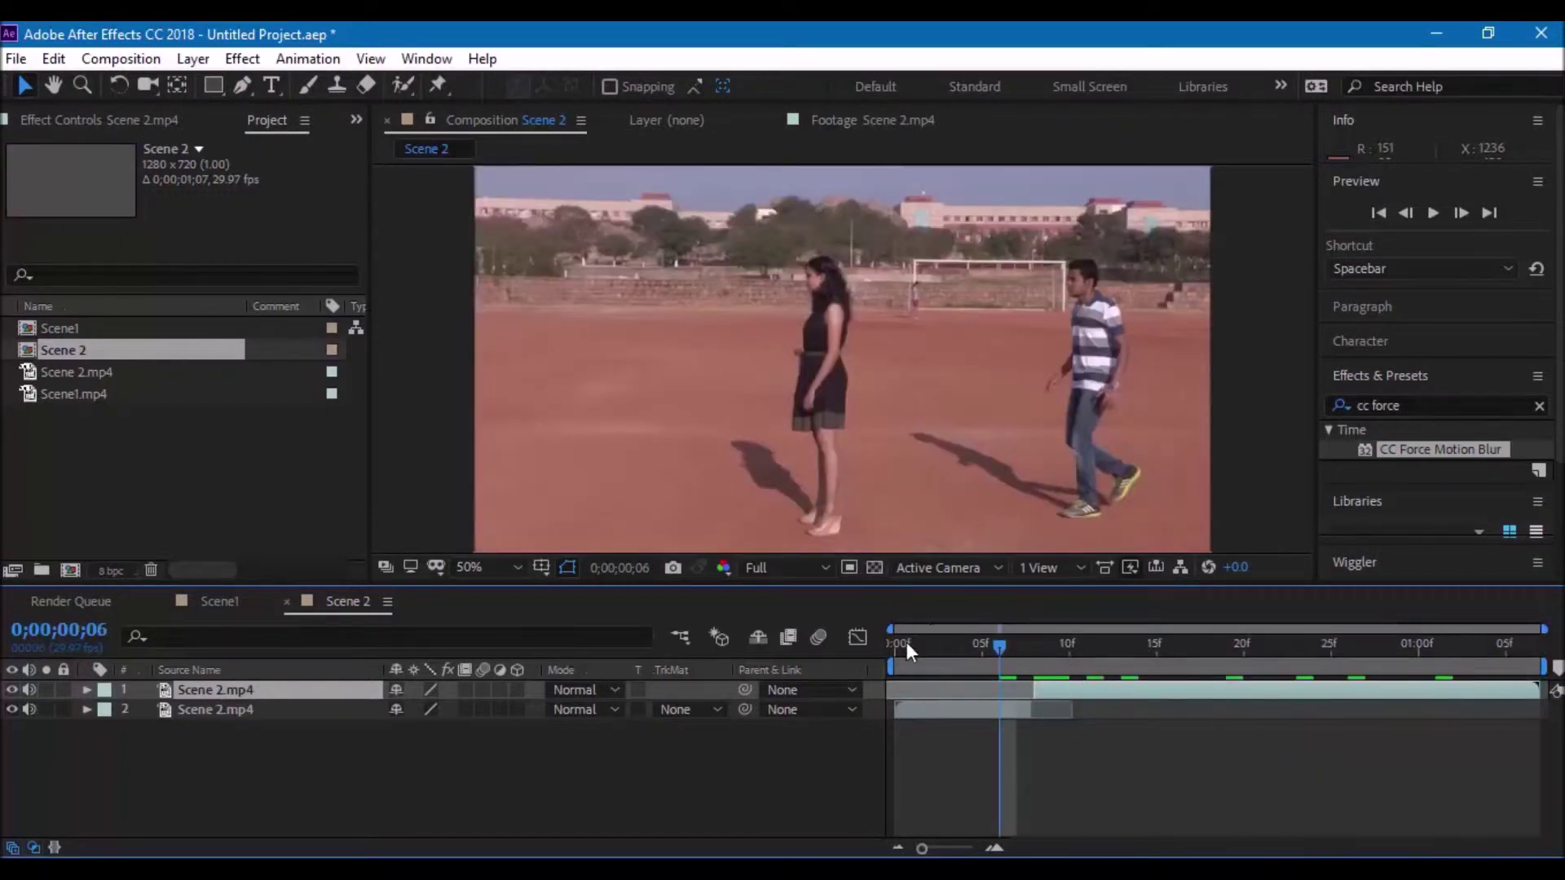
pyautogui.click(1424, 215)
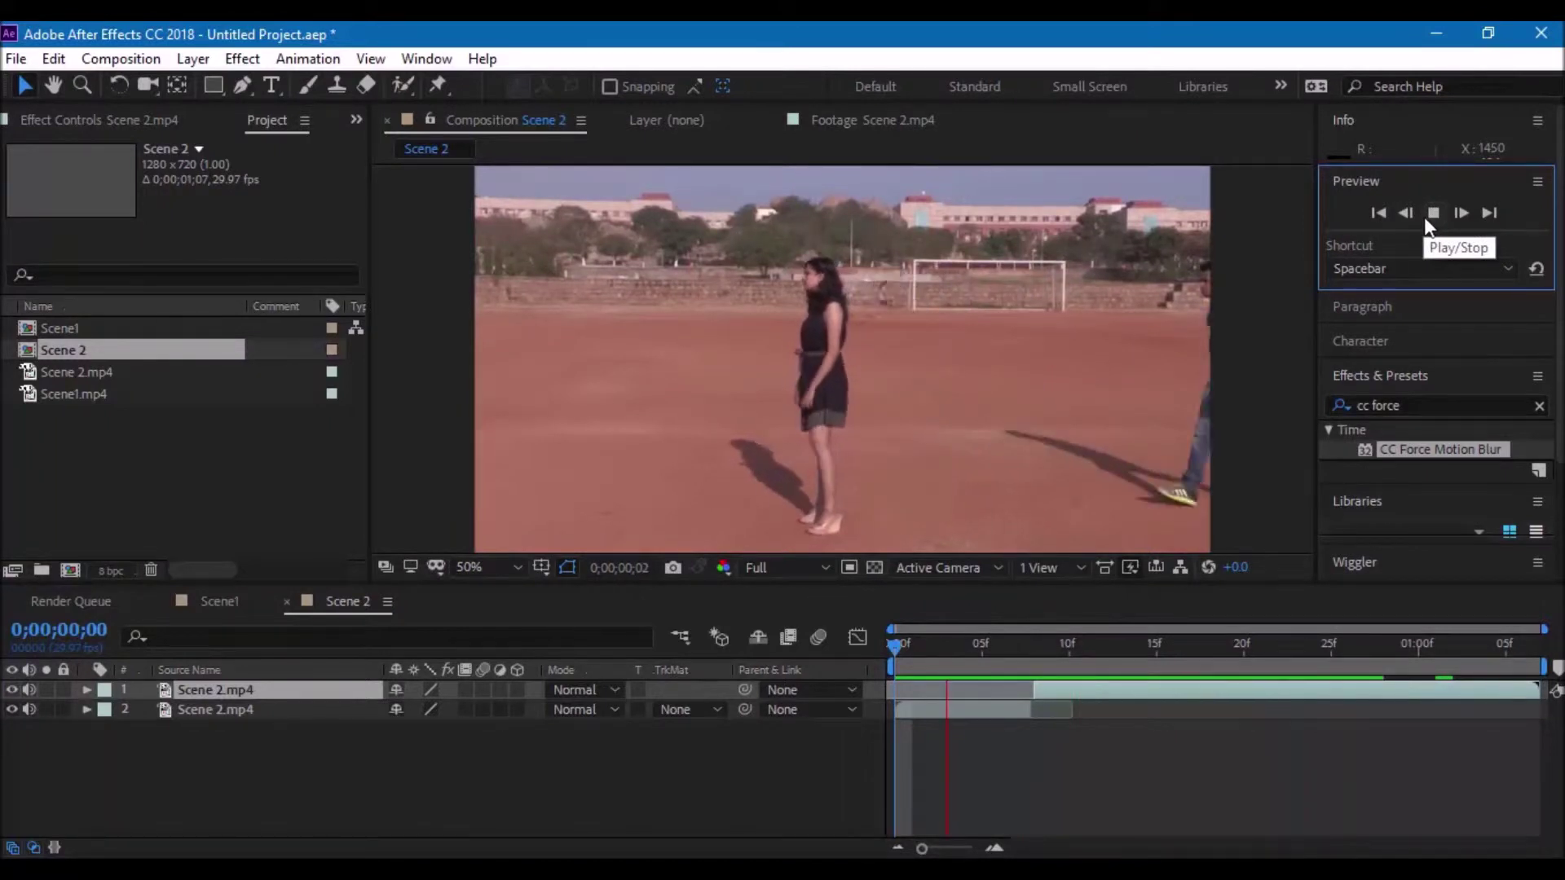
# - Apply CC Force Motion Blur to Scene 2's sped-up layer 2 and preview the streaked runner
pyautogui.click(1431, 218)
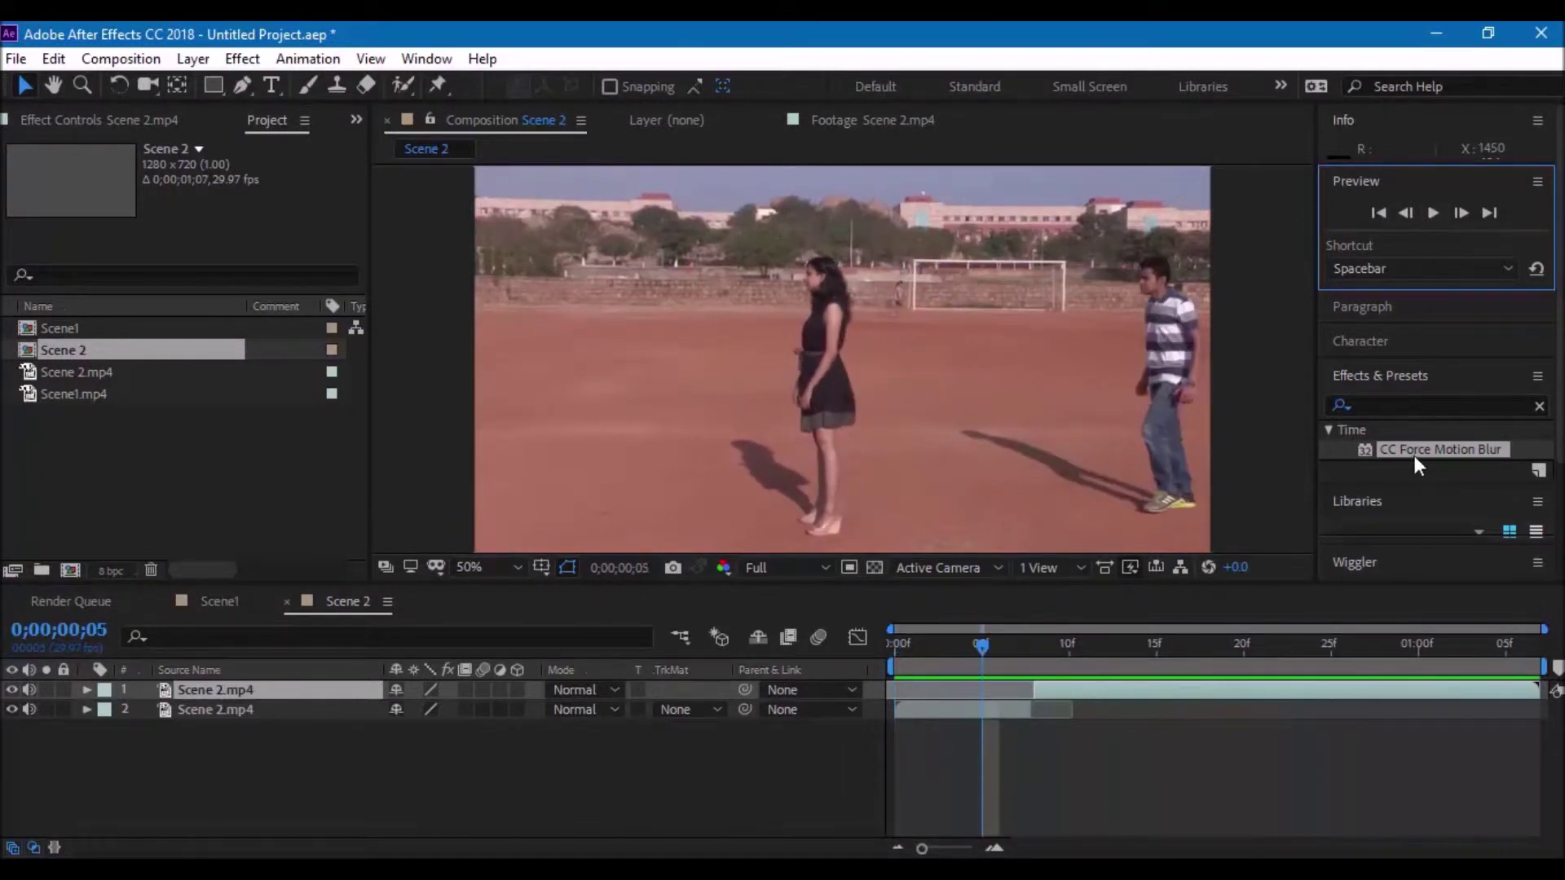
pyautogui.moveTo(1415, 456); pyautogui.dragTo(957, 711)
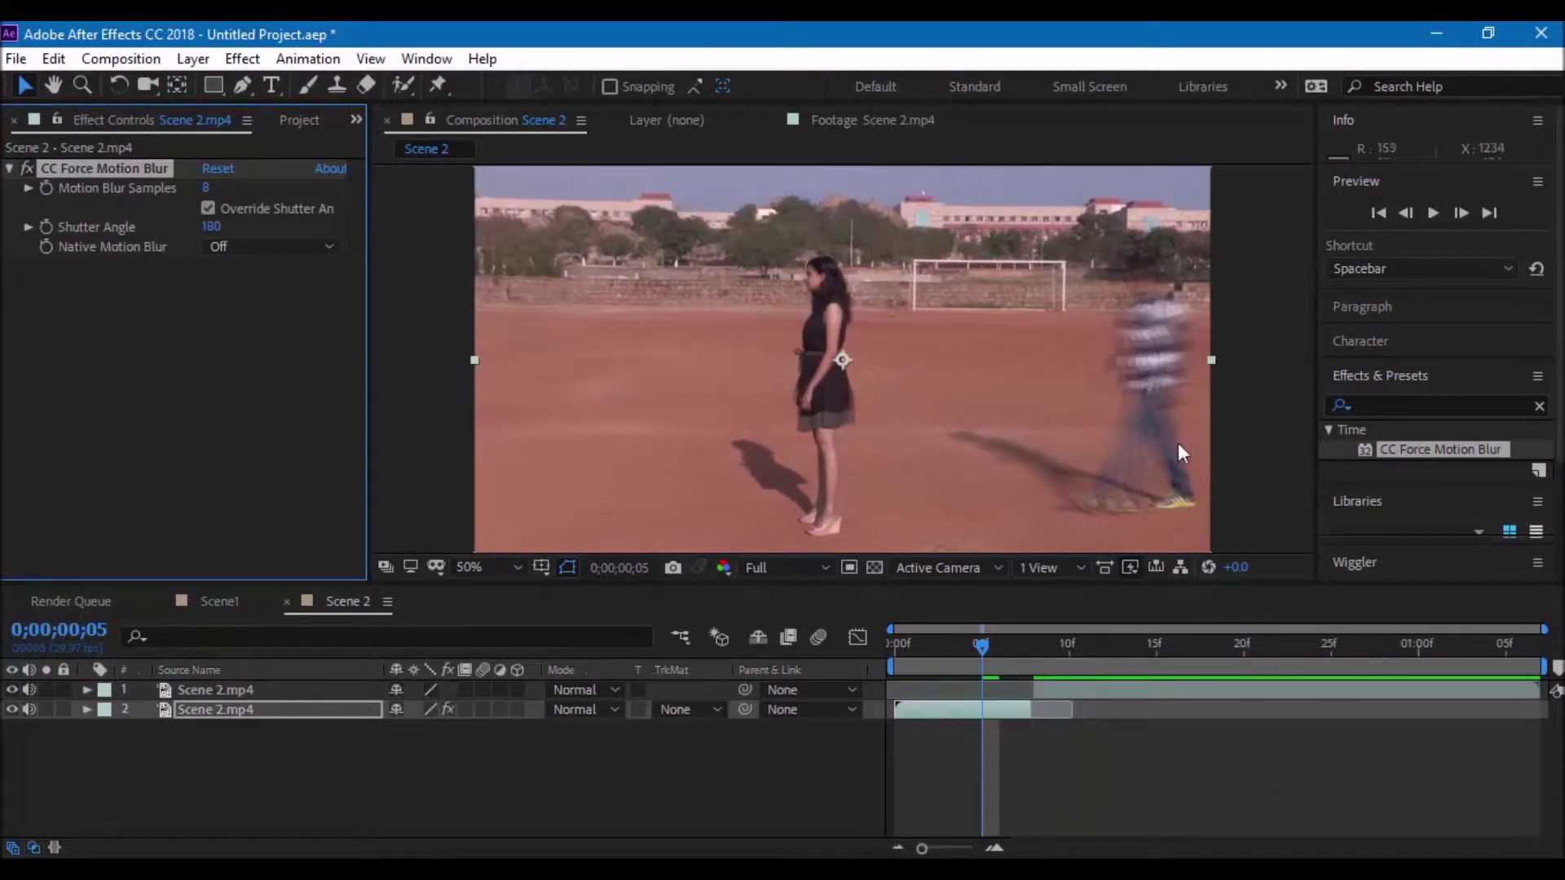
pyautogui.press('space')
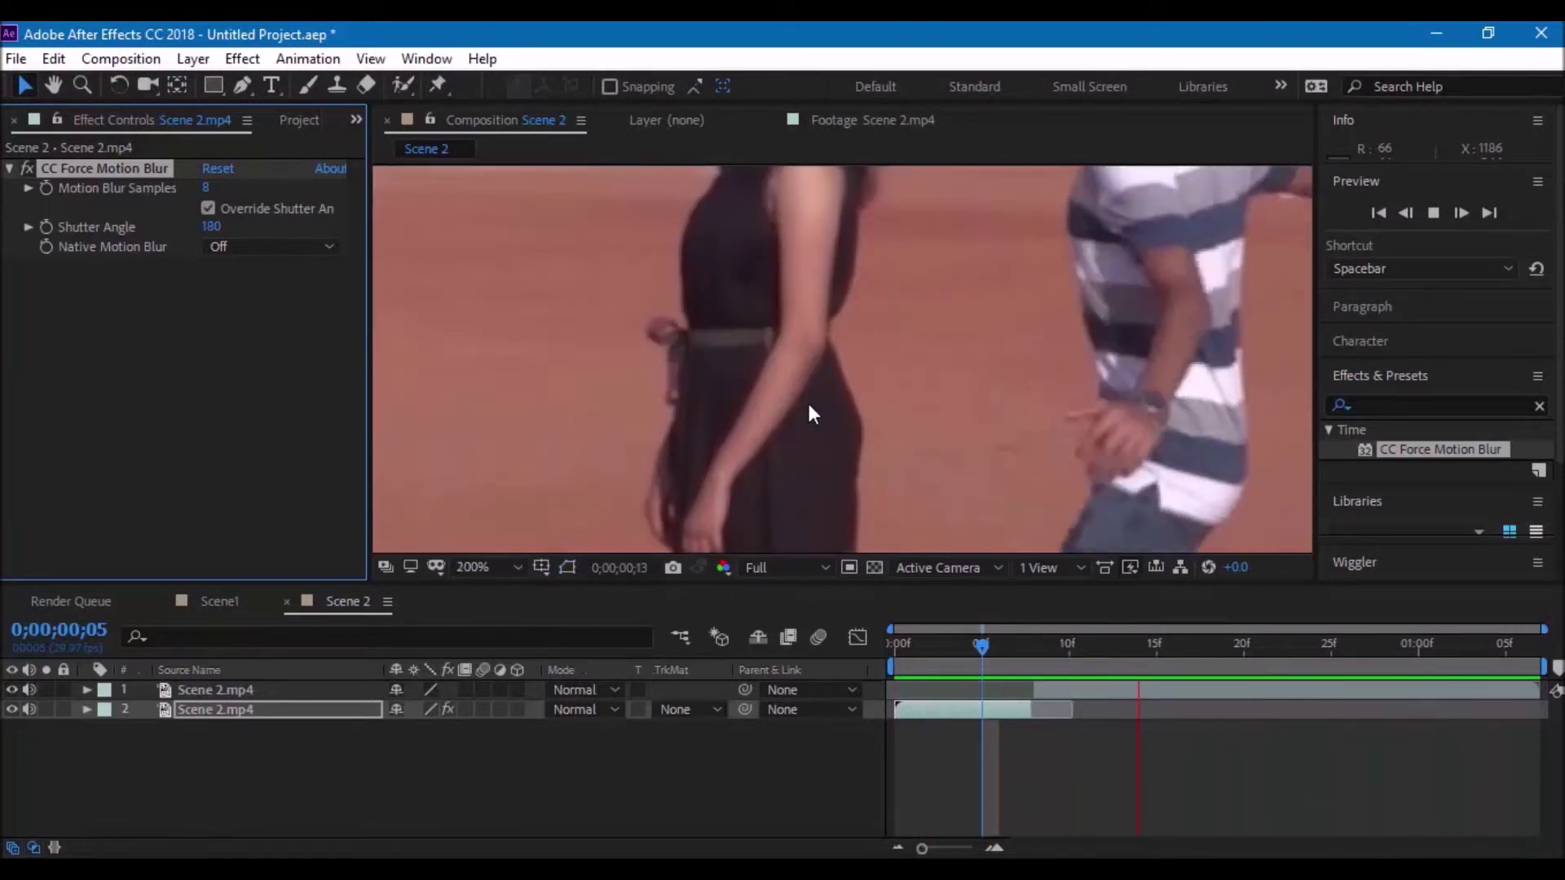
pyautogui.scroll(-2, 812, 414)
pyautogui.click(834, 445)
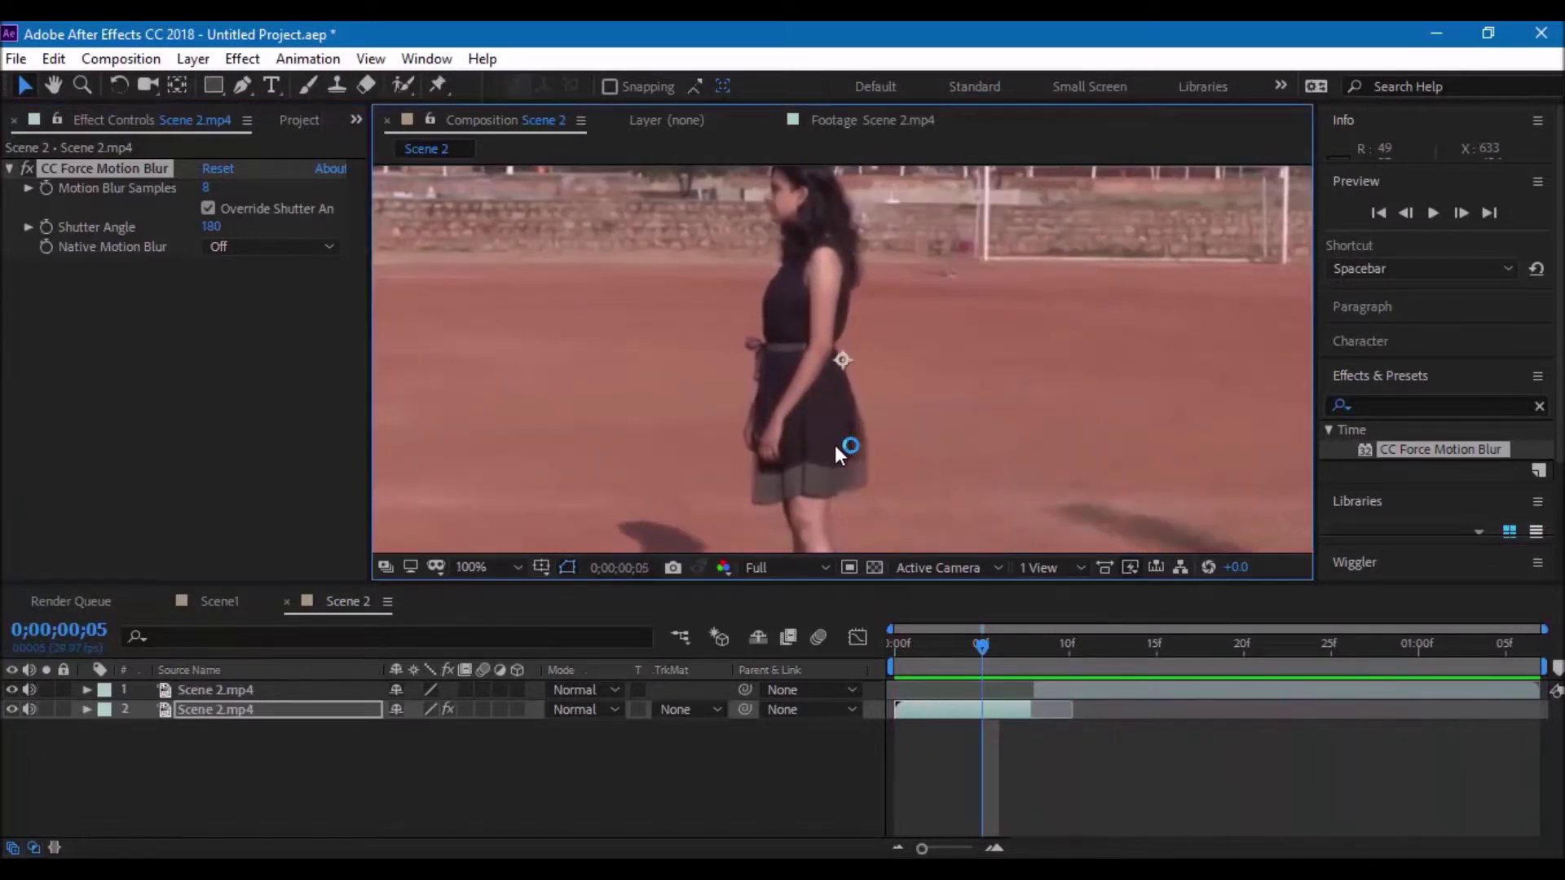
pyautogui.scroll(-2, 846, 418)
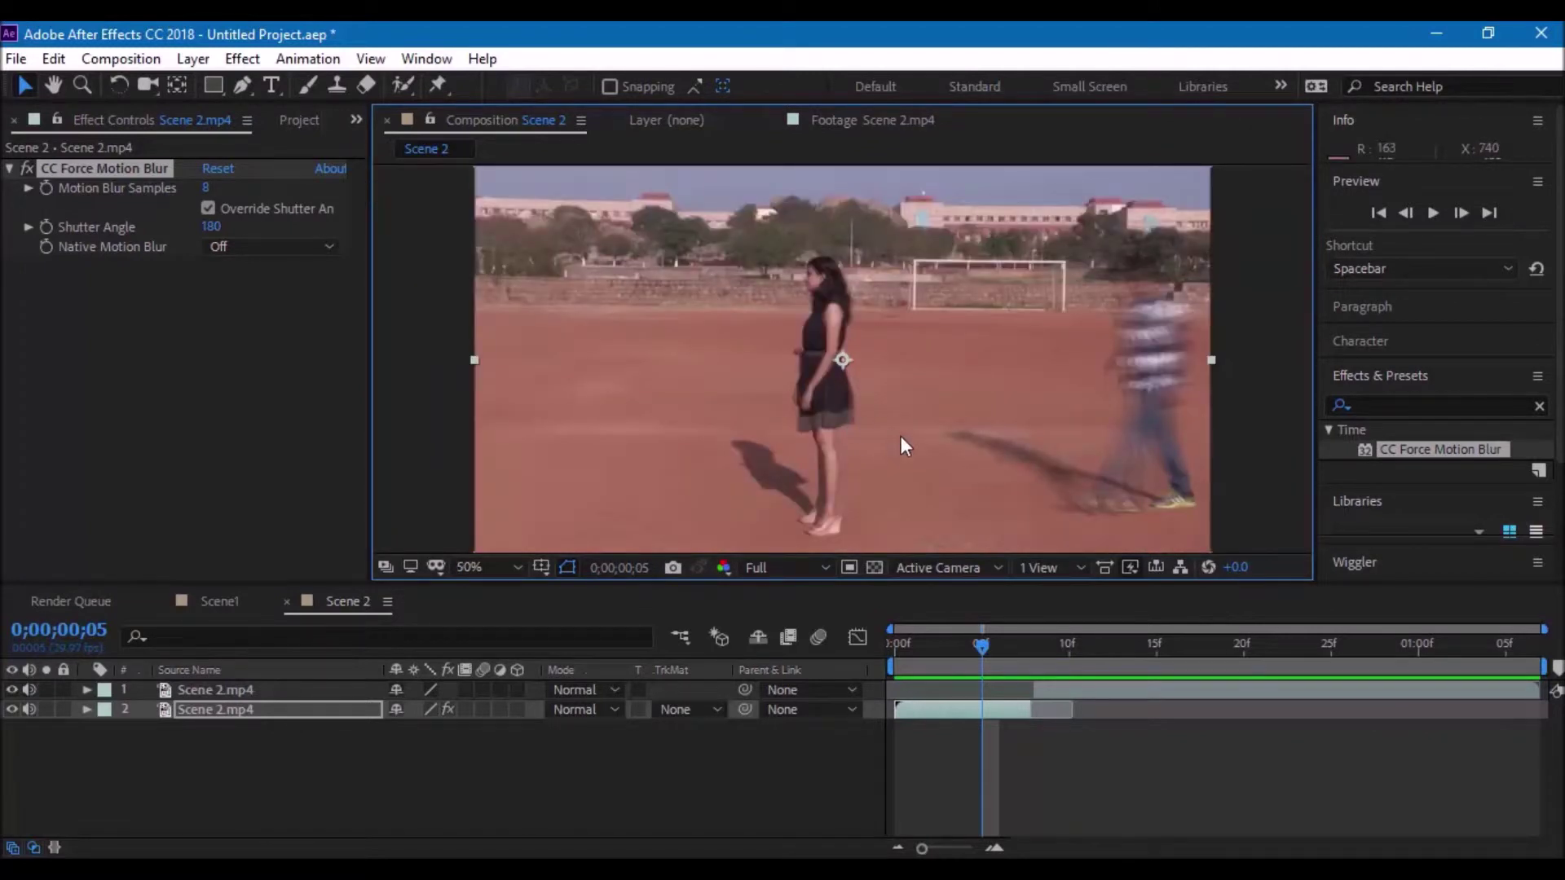
pyautogui.scroll(-1, 902, 437)
pyautogui.scroll(1, 902, 436)
pyautogui.press('h')
pyautogui.moveTo(922, 415)
pyautogui.mouseDown()
pyautogui.moveTo(918, 383)
pyautogui.moveTo(915, 410)
pyautogui.mouseUp()
# - Add another Scene 2.mp4 layer to the comp and split it at frame 07
pyautogui.press('v')
pyautogui.click(300, 116)
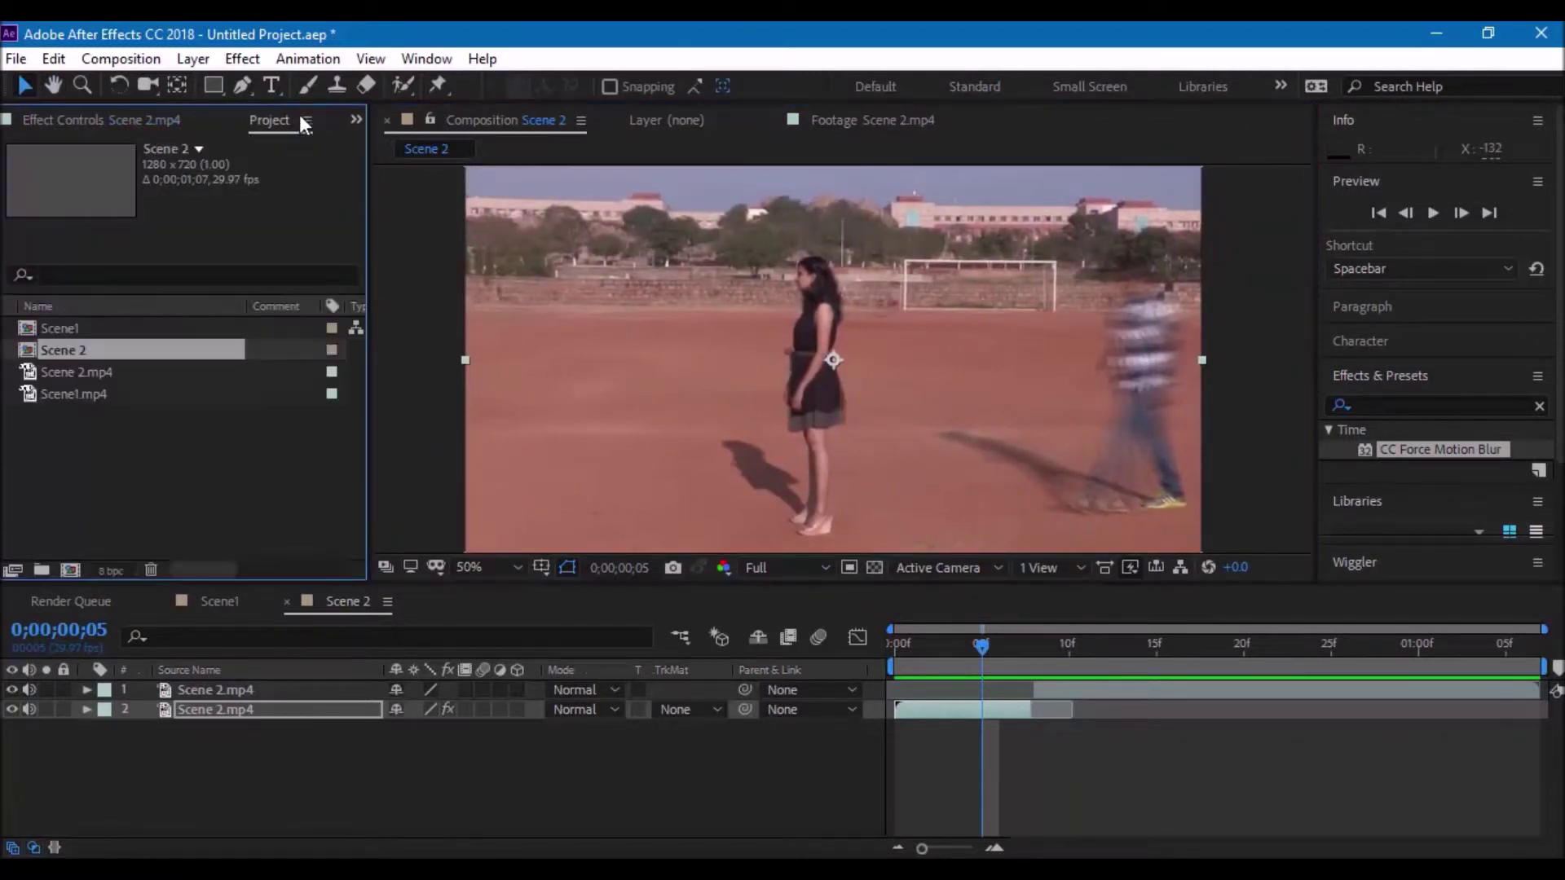
pyautogui.click(90, 374)
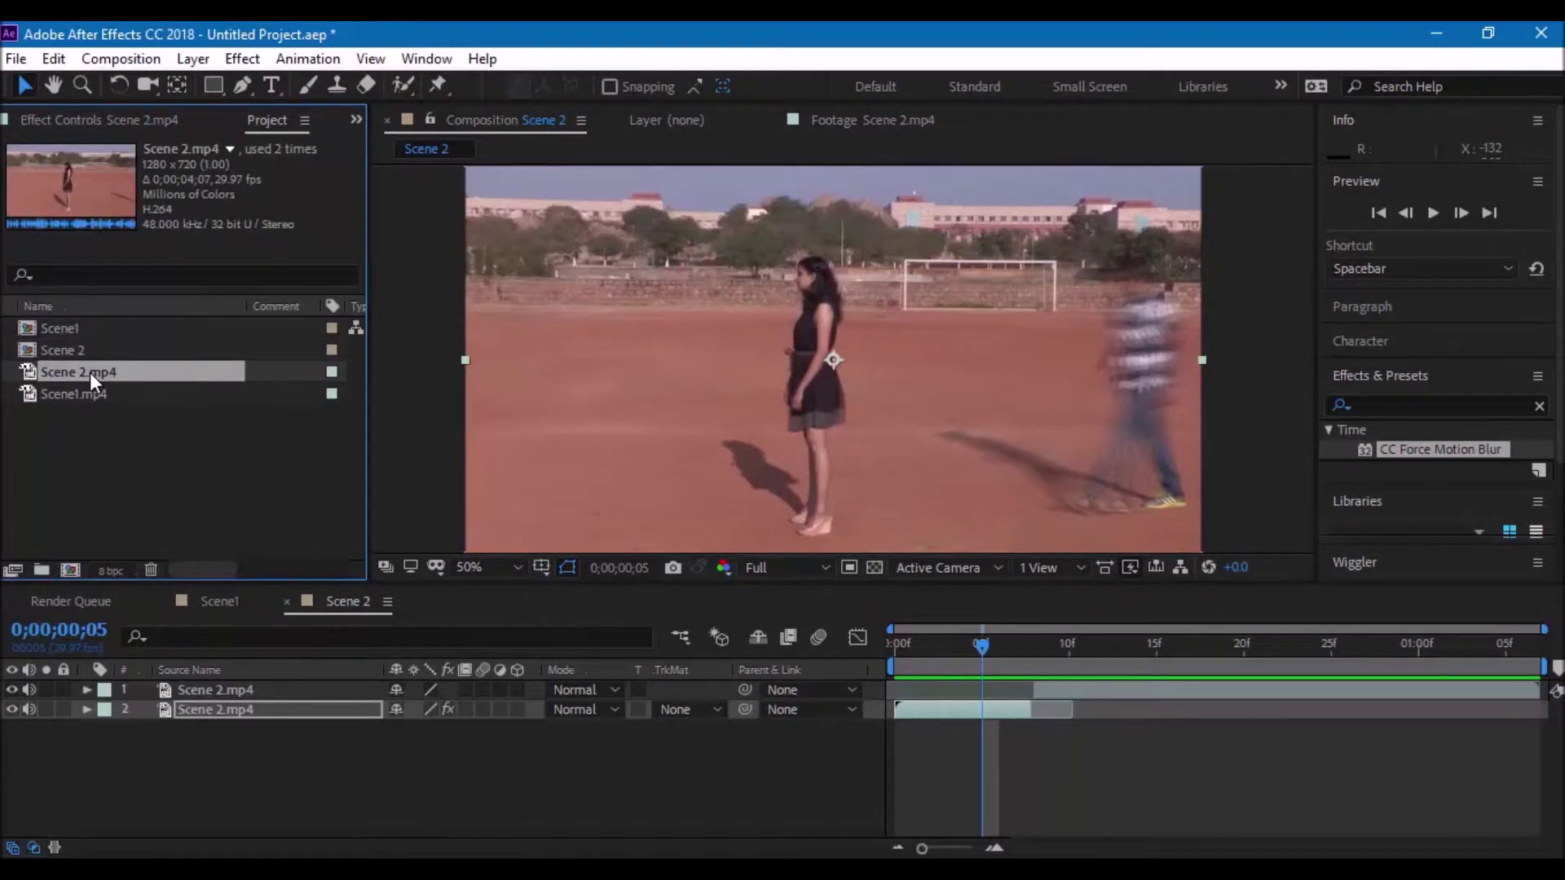
pyautogui.moveTo(89, 373); pyautogui.dragTo(183, 687)
pyautogui.click(1024, 648)
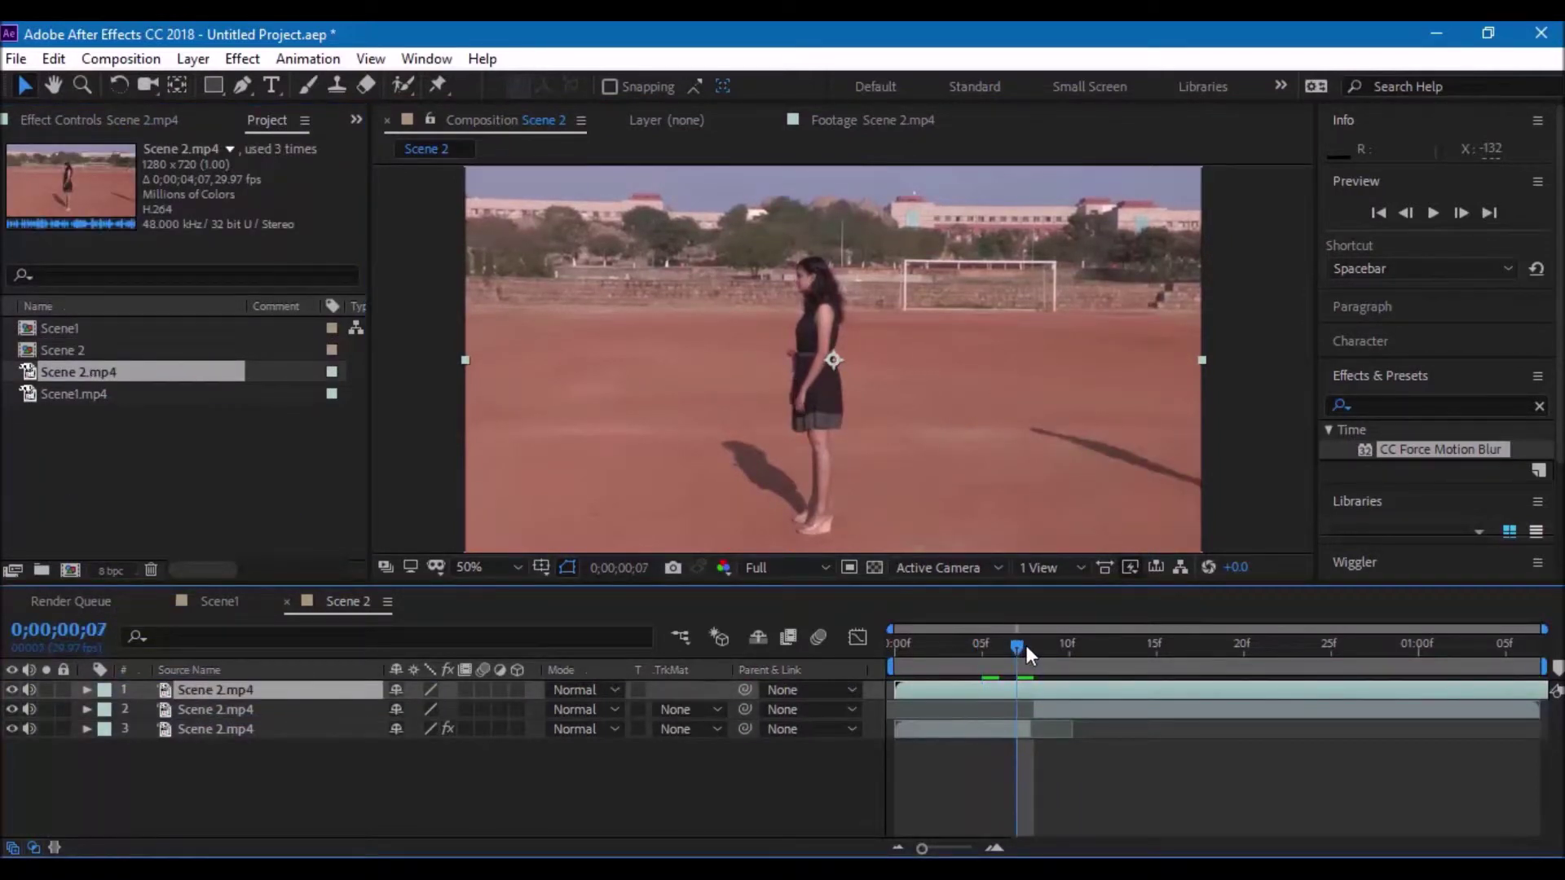
pyautogui.click(53, 59)
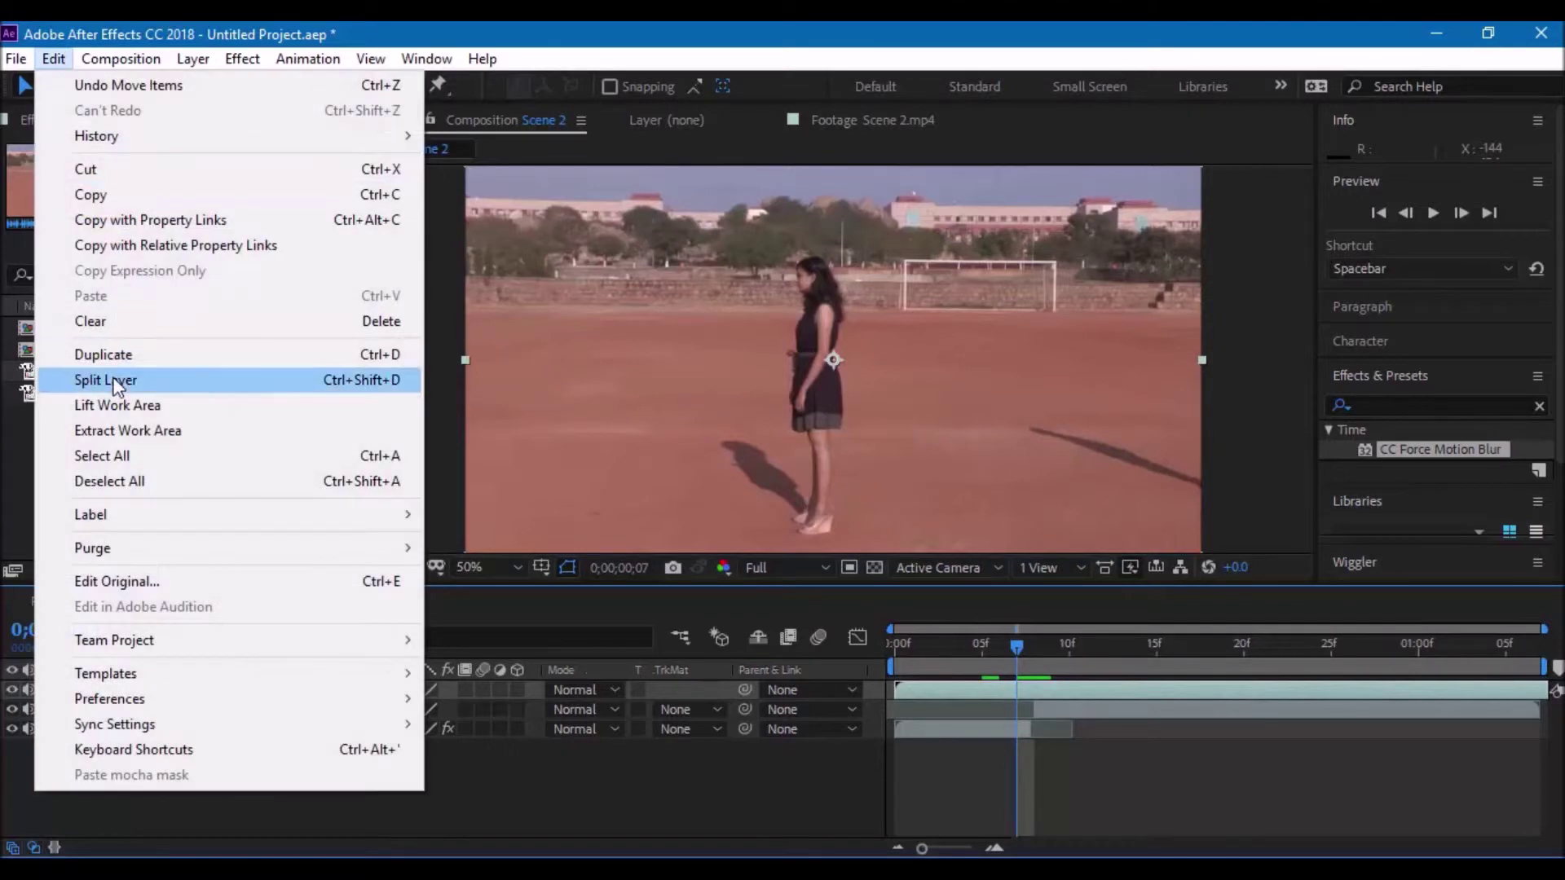
pyautogui.click(118, 380)
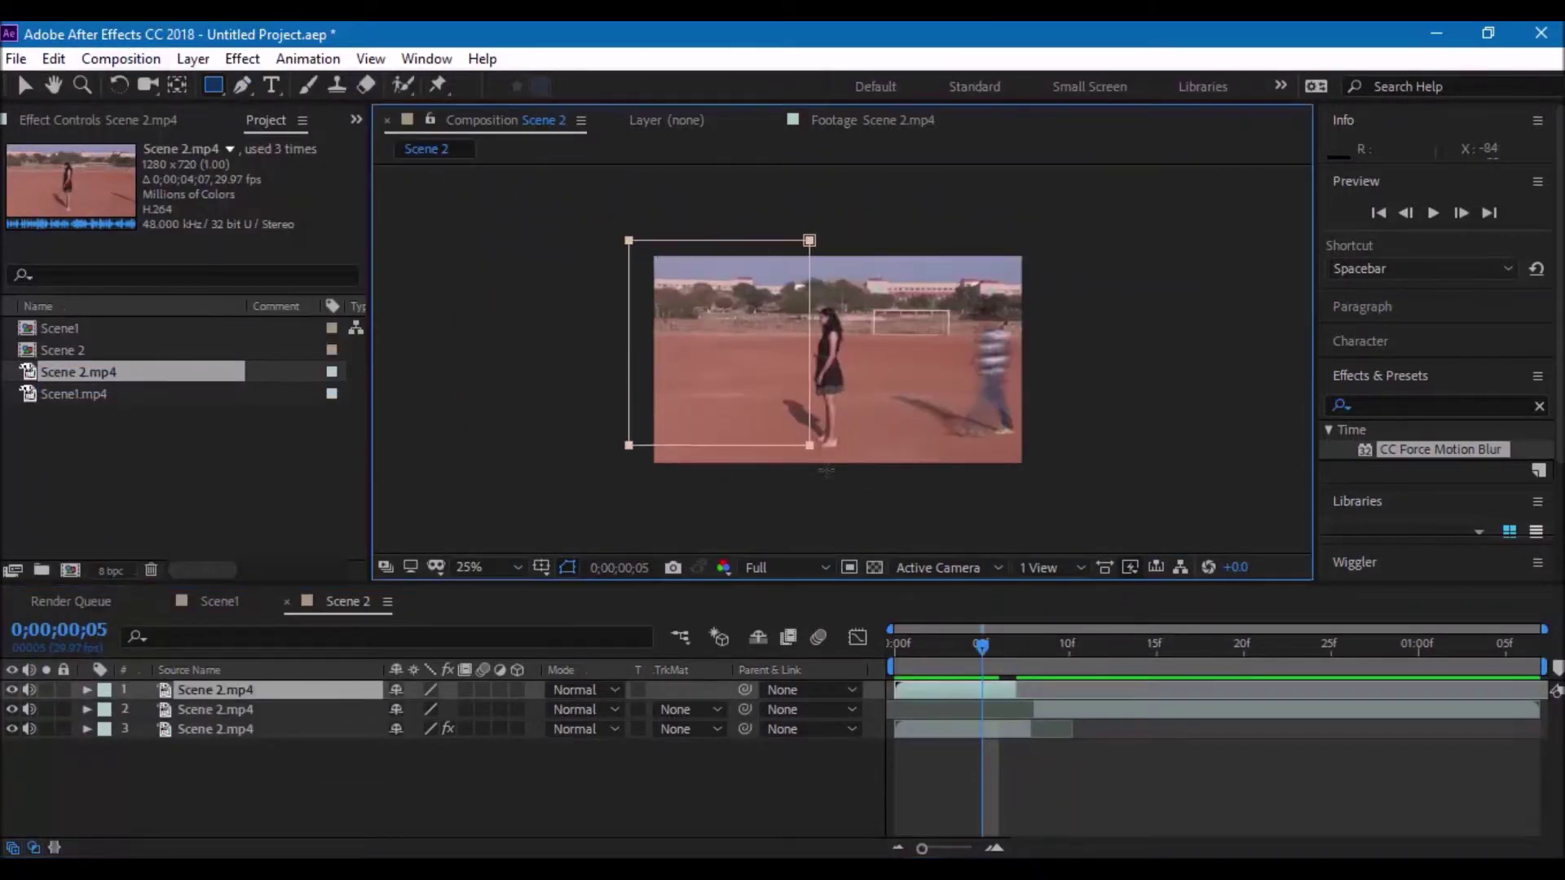
# - Scrub through the opening frames to check the mask on the new layer
pyautogui.click(26, 84)
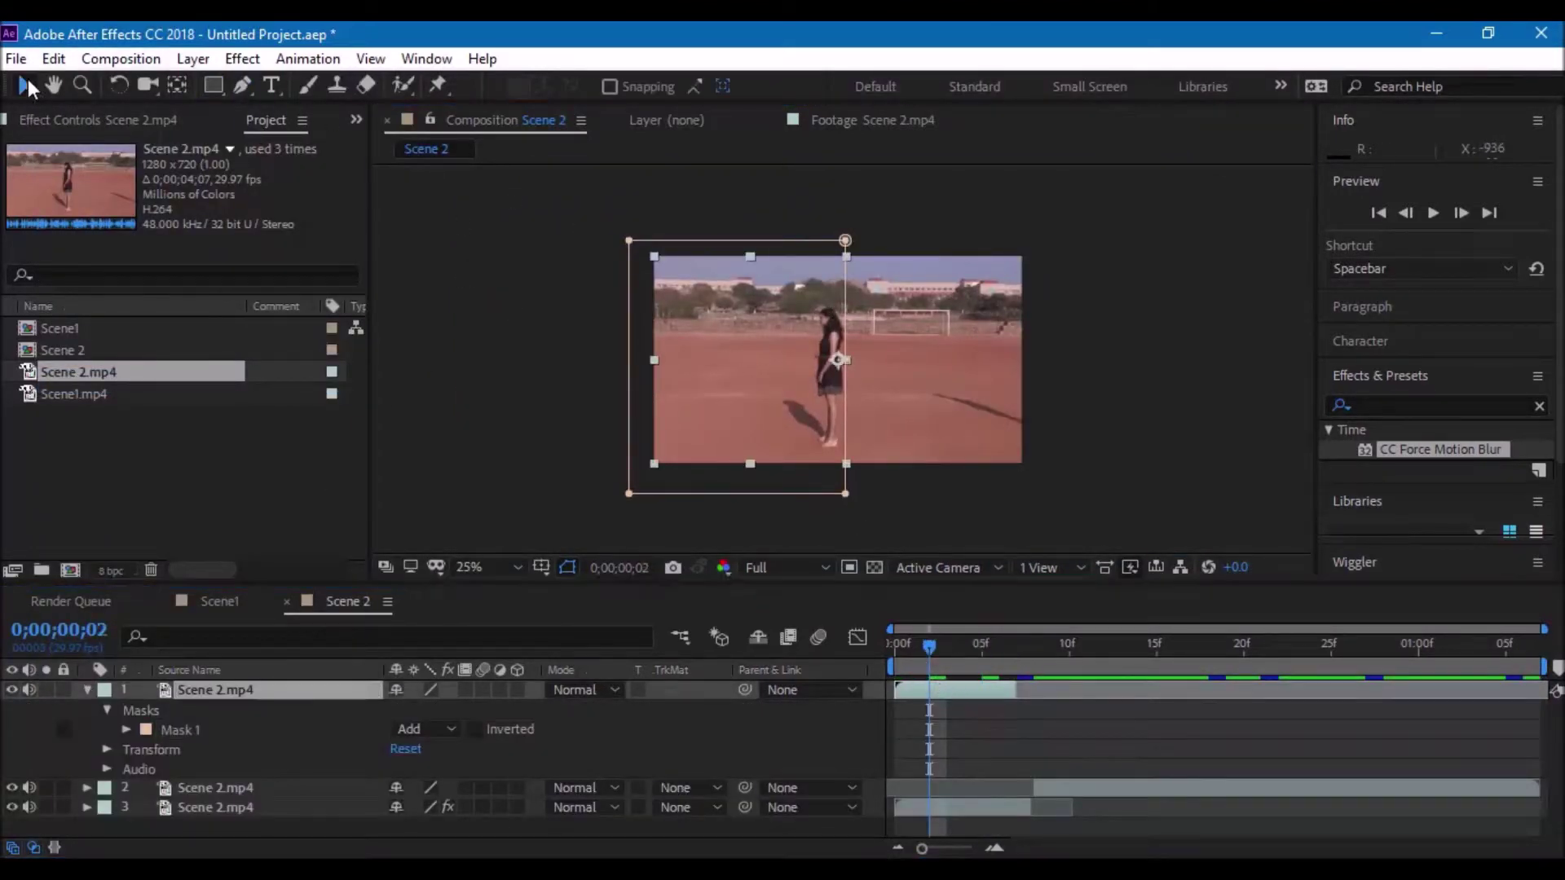
pyautogui.moveTo(929, 649); pyautogui.dragTo(1104, 683)
pyautogui.press('.')
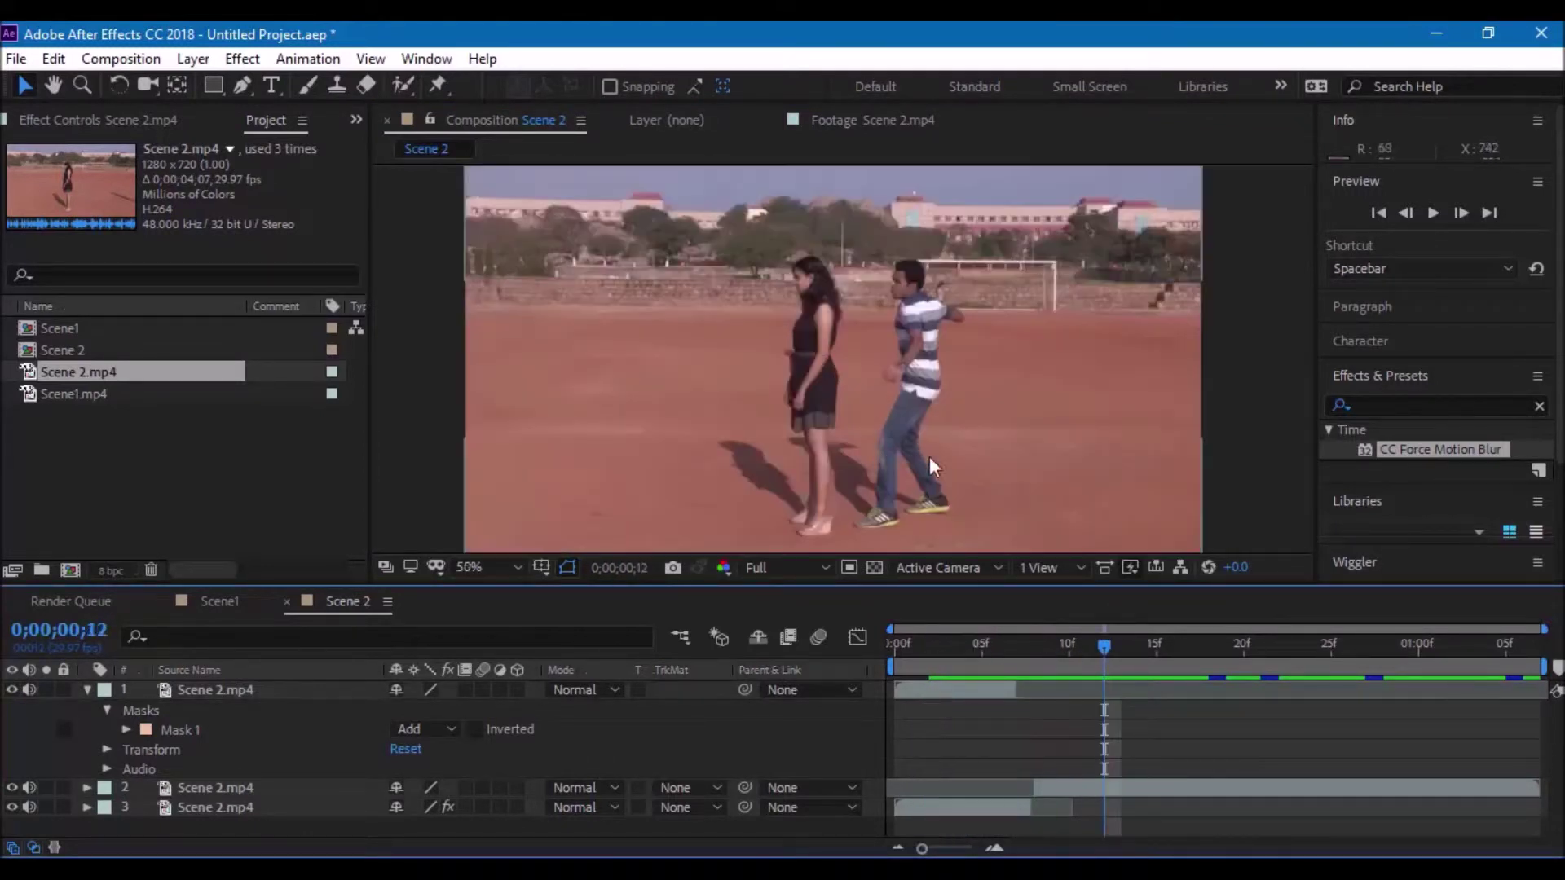
pyautogui.moveTo(1000, 655); pyautogui.dragTo(929, 673)
# - Zoom and pan the comp view in on the runner and the woman's face
pyautogui.click(1034, 290)
pyautogui.press('.')
pyautogui.press('.')
pyautogui.press('.')
pyautogui.press('h')
pyautogui.moveTo(1018, 304); pyautogui.dragTo(625, 359)
pyautogui.press('v')
pyautogui.moveTo(966, 672); pyautogui.dragTo(999, 653)
pyautogui.scroll(-1, 880, 457)
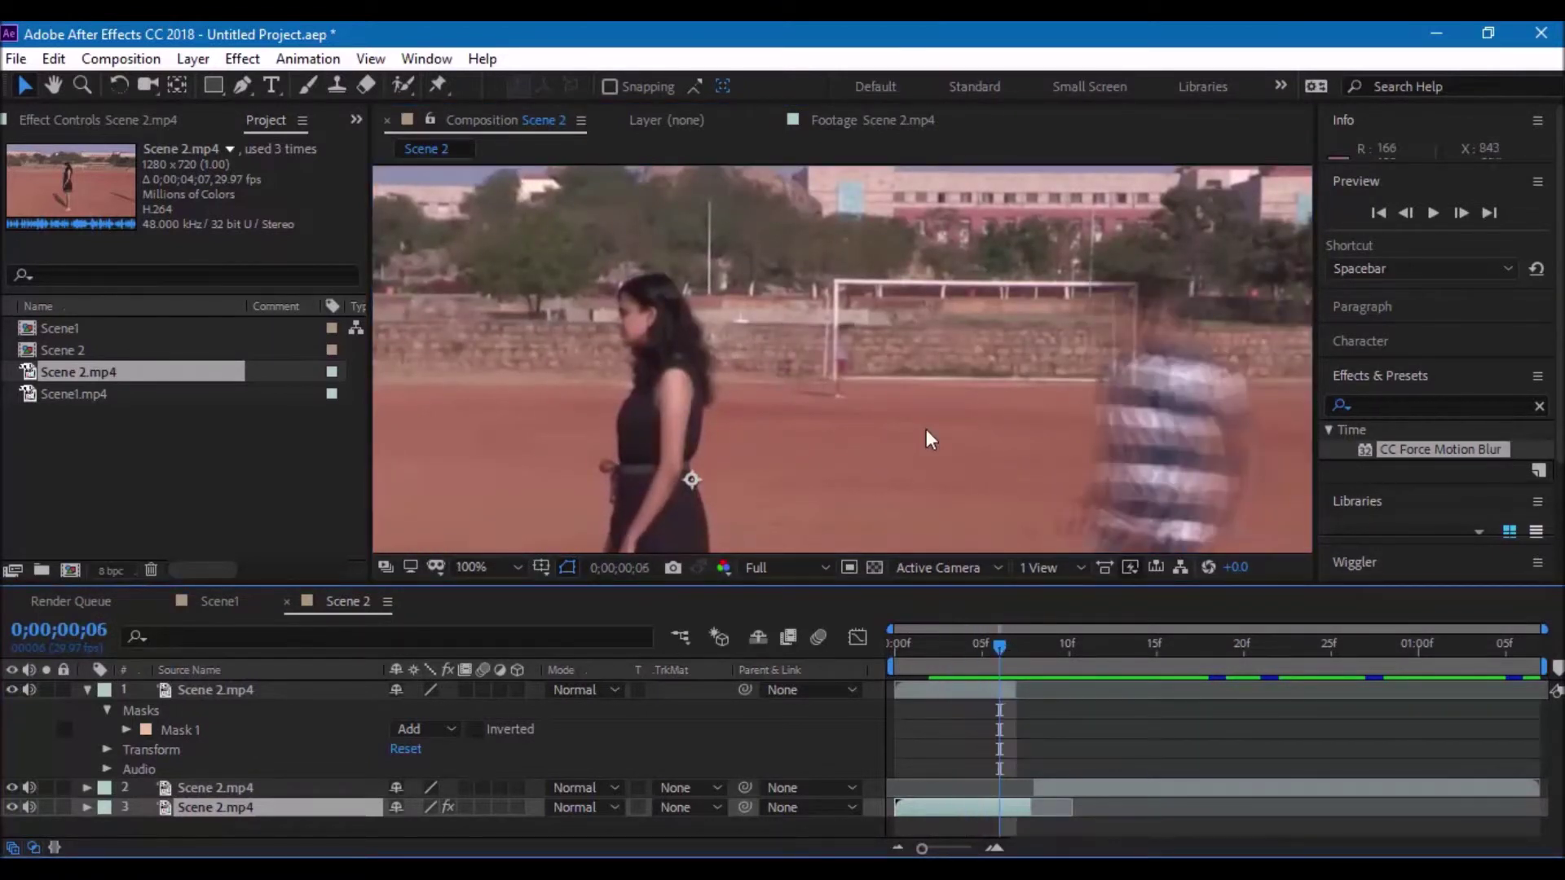
pyautogui.scroll(-2, 925, 430)
# - Replay Scene 2 from frame 0 to review the result
pyautogui.click(894, 653)
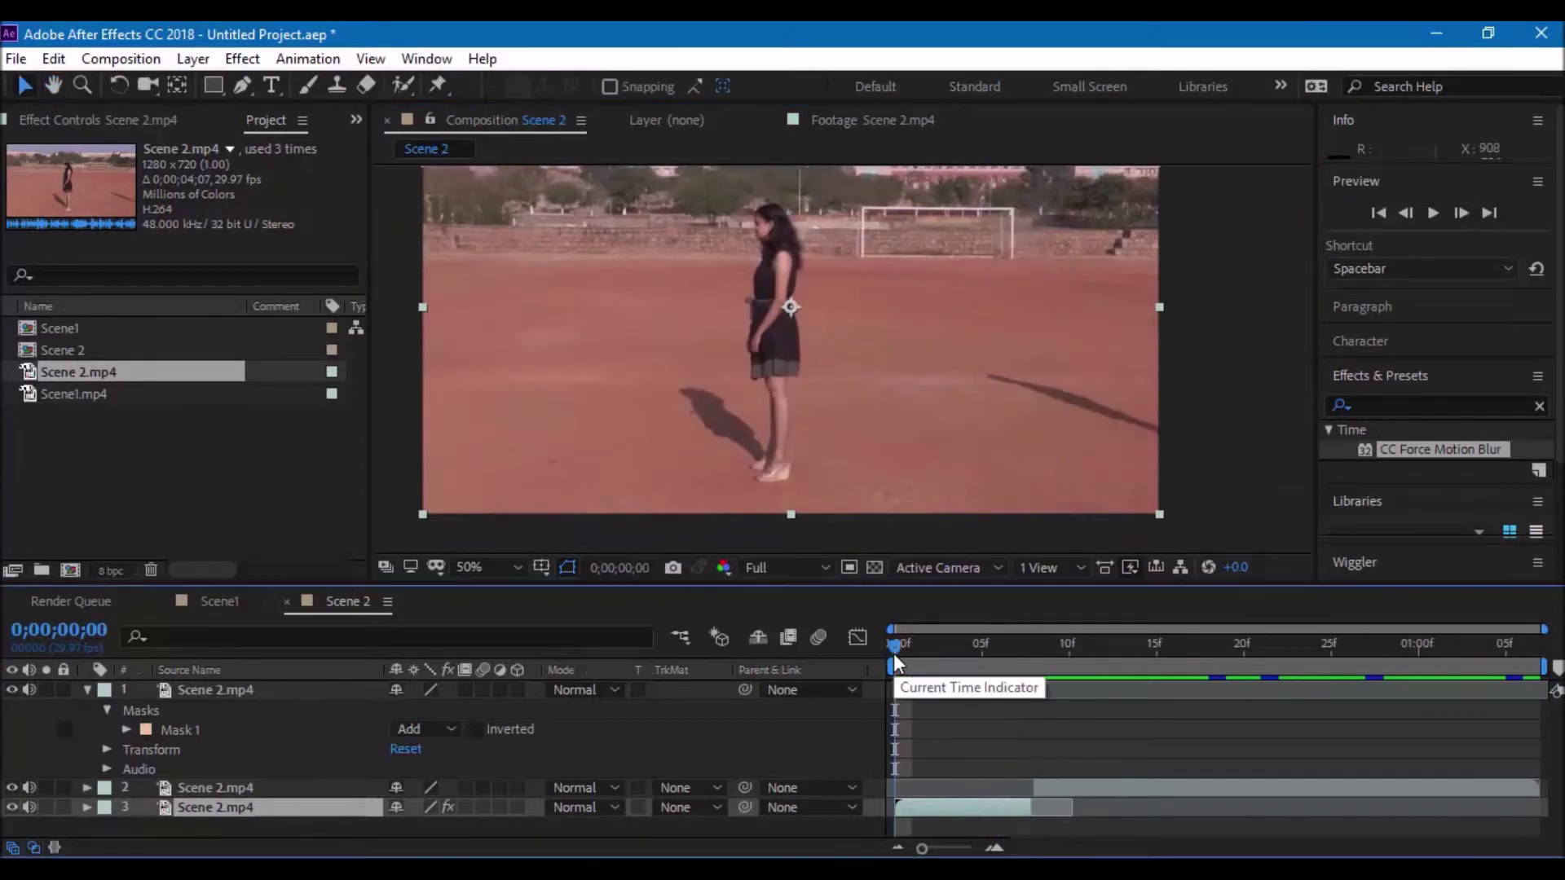
pyautogui.click(1432, 213)
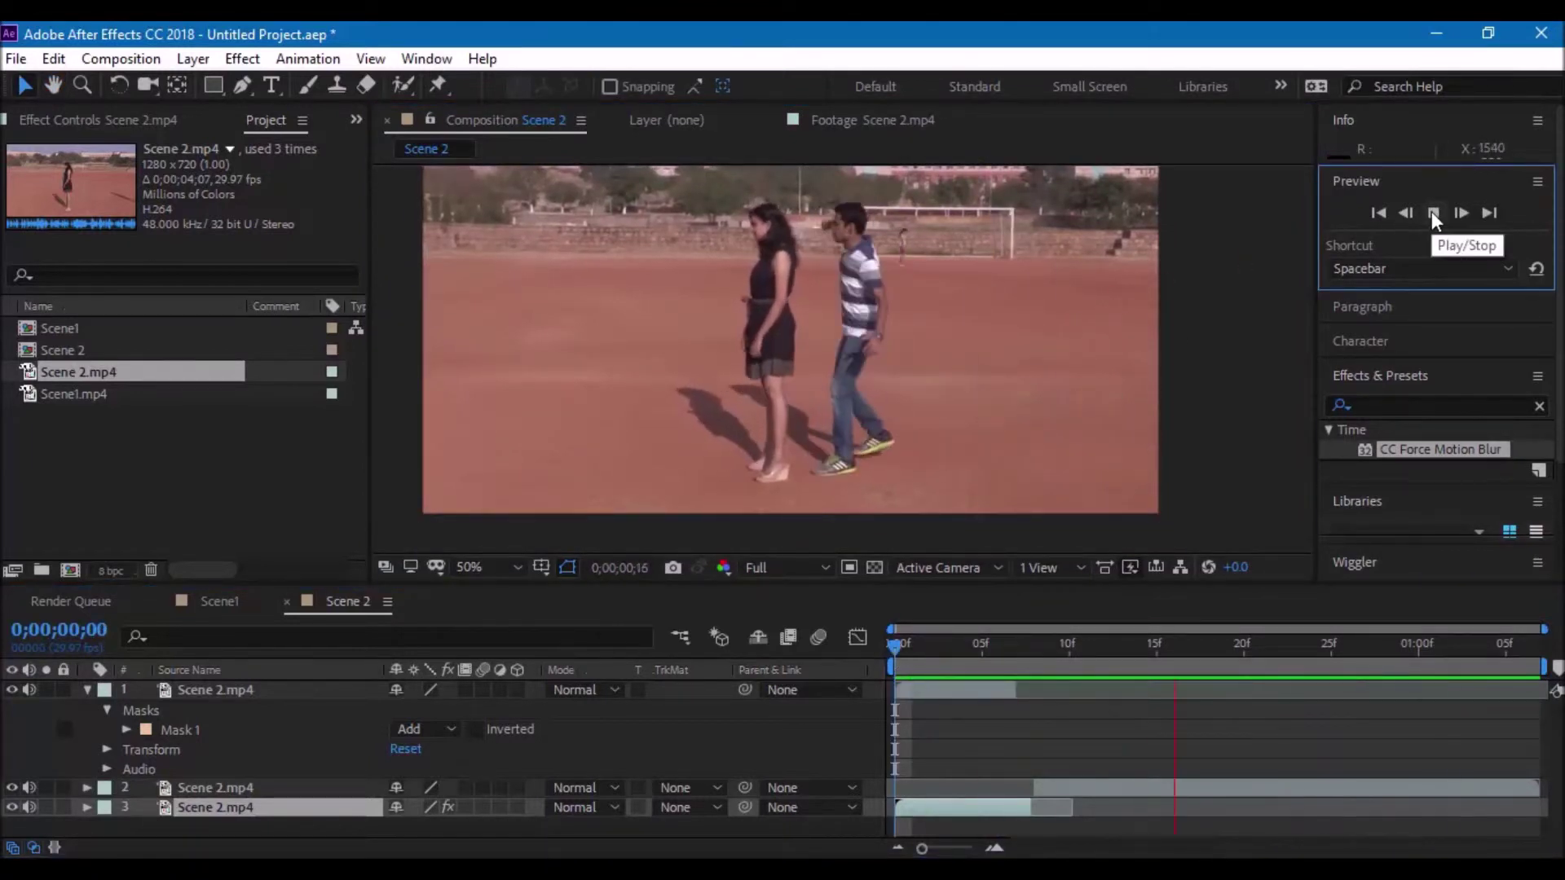
pyautogui.press('space')
pyautogui.moveTo(1179, 290); pyautogui.dragTo(1208, 365)
# - Create a new composition named 'Final shot'
pyautogui.click(121, 59)
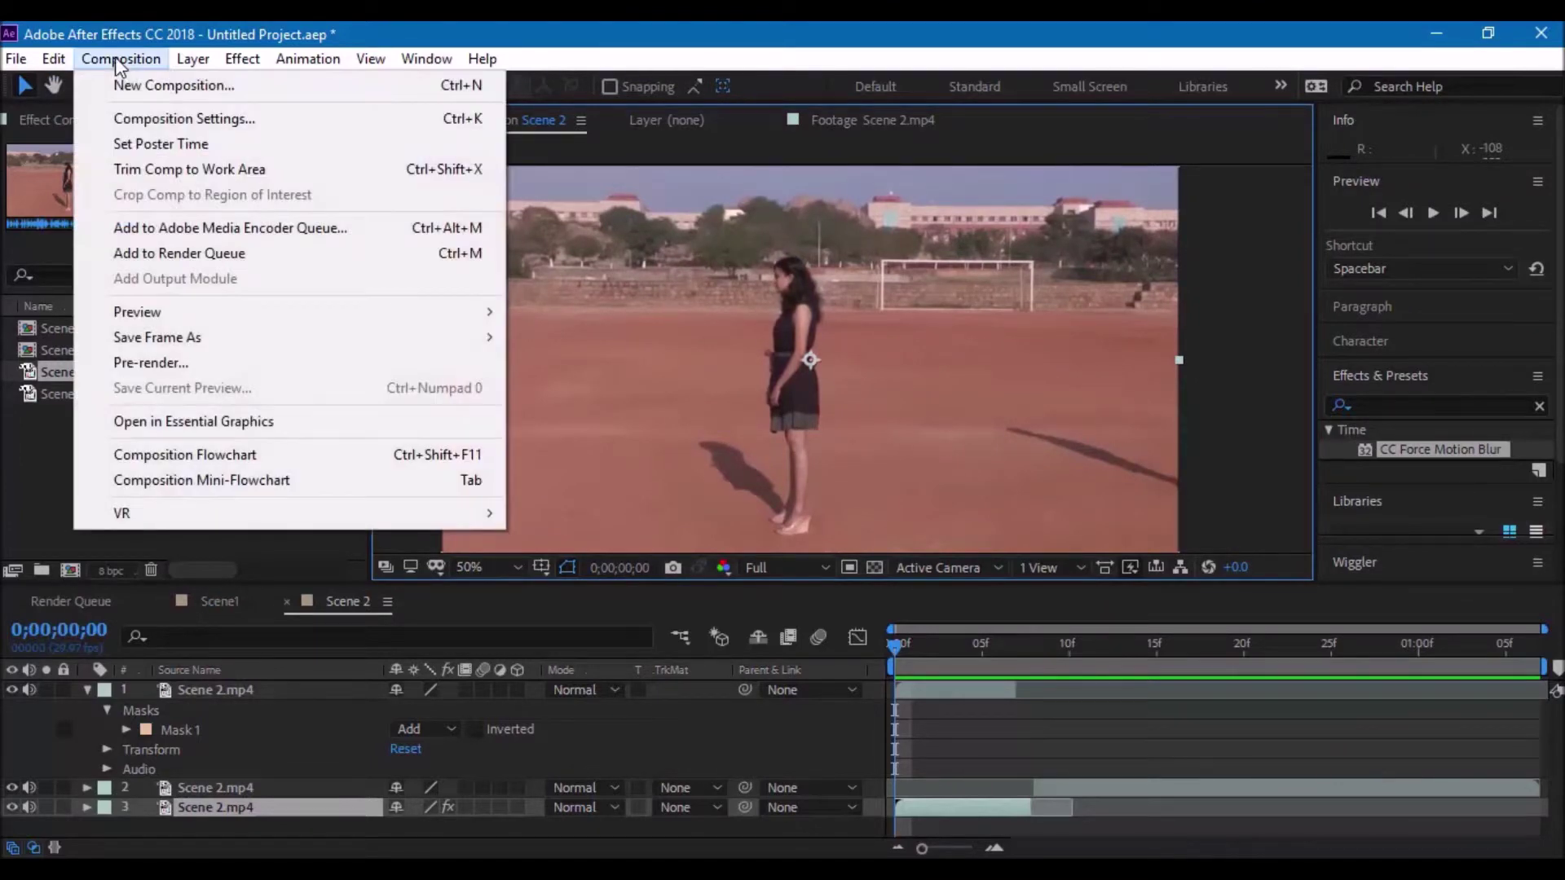
pyautogui.click(137, 82)
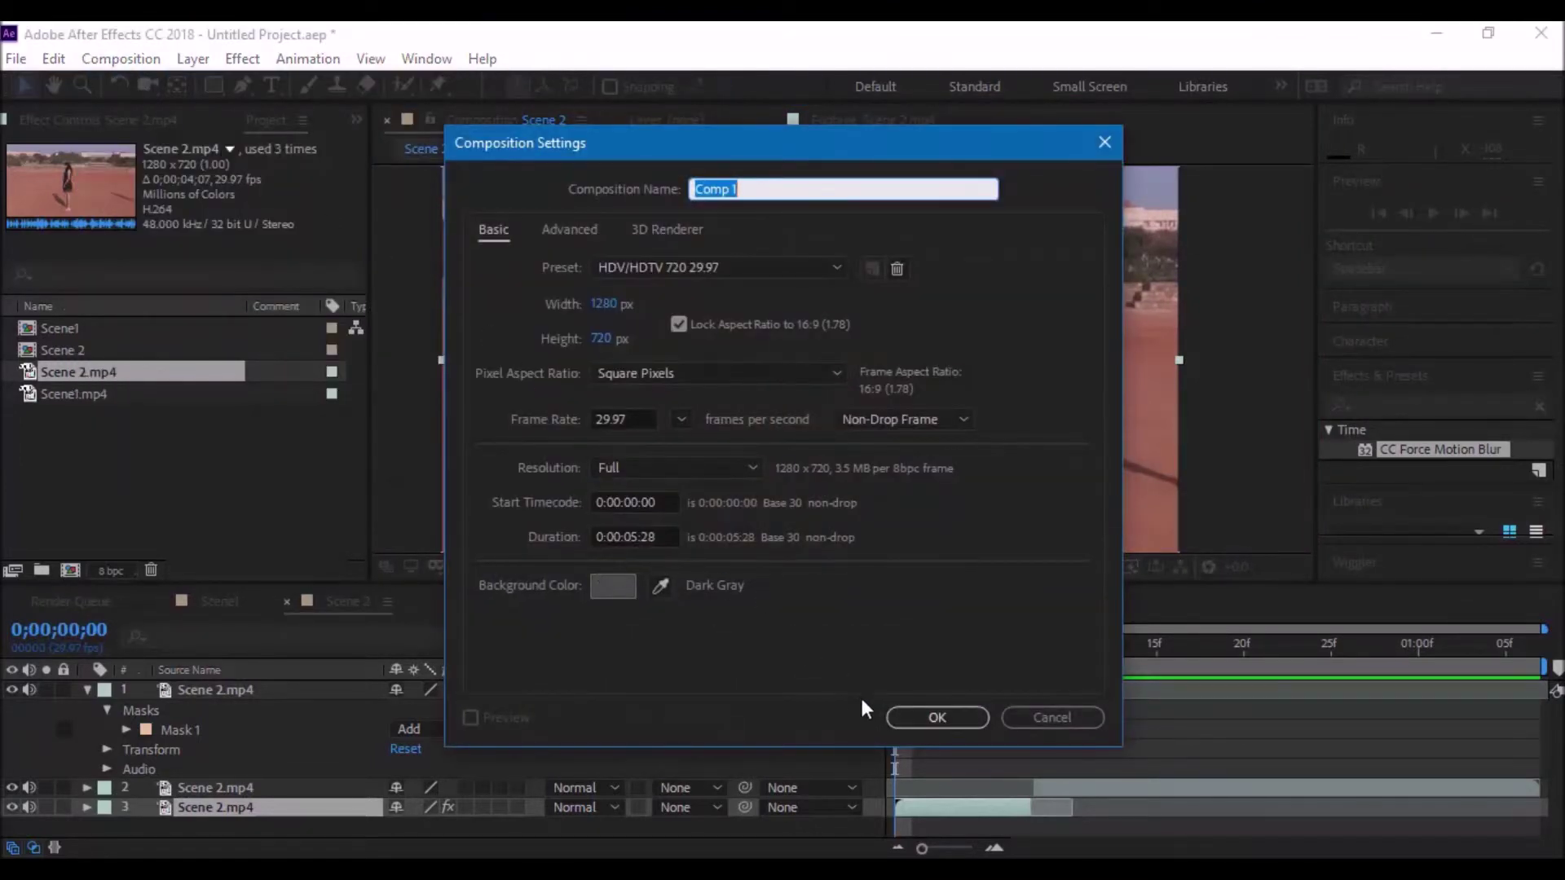
pyautogui.write('Final shot')
pyautogui.press('Return')
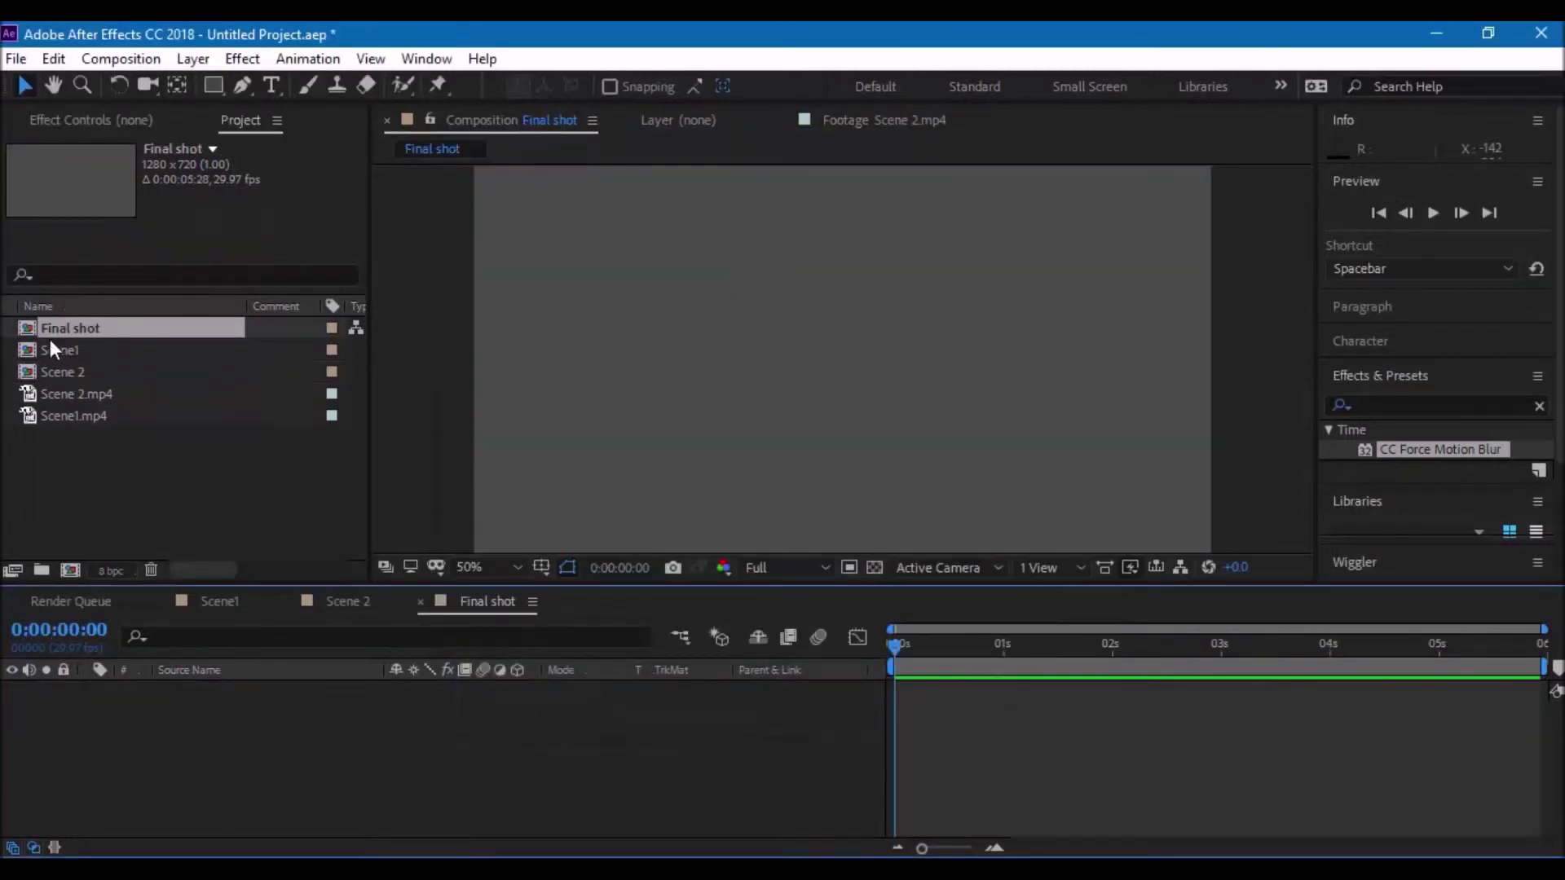
# - Add Scene1 and Scene 2, start Scene 2 after Scene1, and trim to the work area
pyautogui.moveTo(51, 348); pyautogui.dragTo(115, 688)
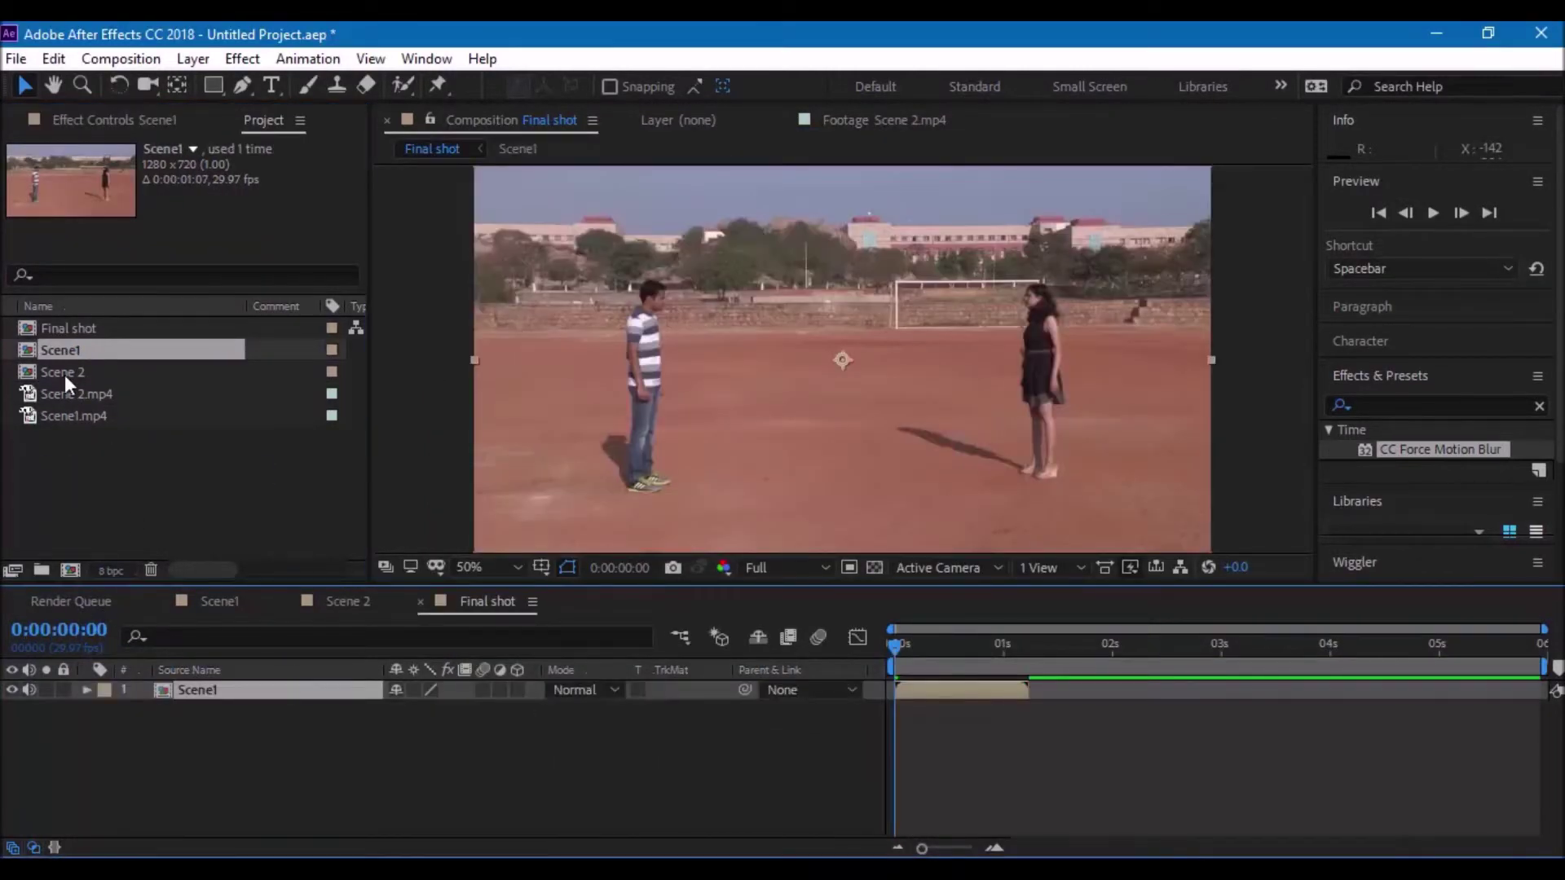
pyautogui.moveTo(65, 377); pyautogui.dragTo(279, 718)
pyautogui.moveTo(934, 710); pyautogui.dragTo(1069, 705)
pyautogui.moveTo(1544, 666); pyautogui.dragTo(1167, 659)
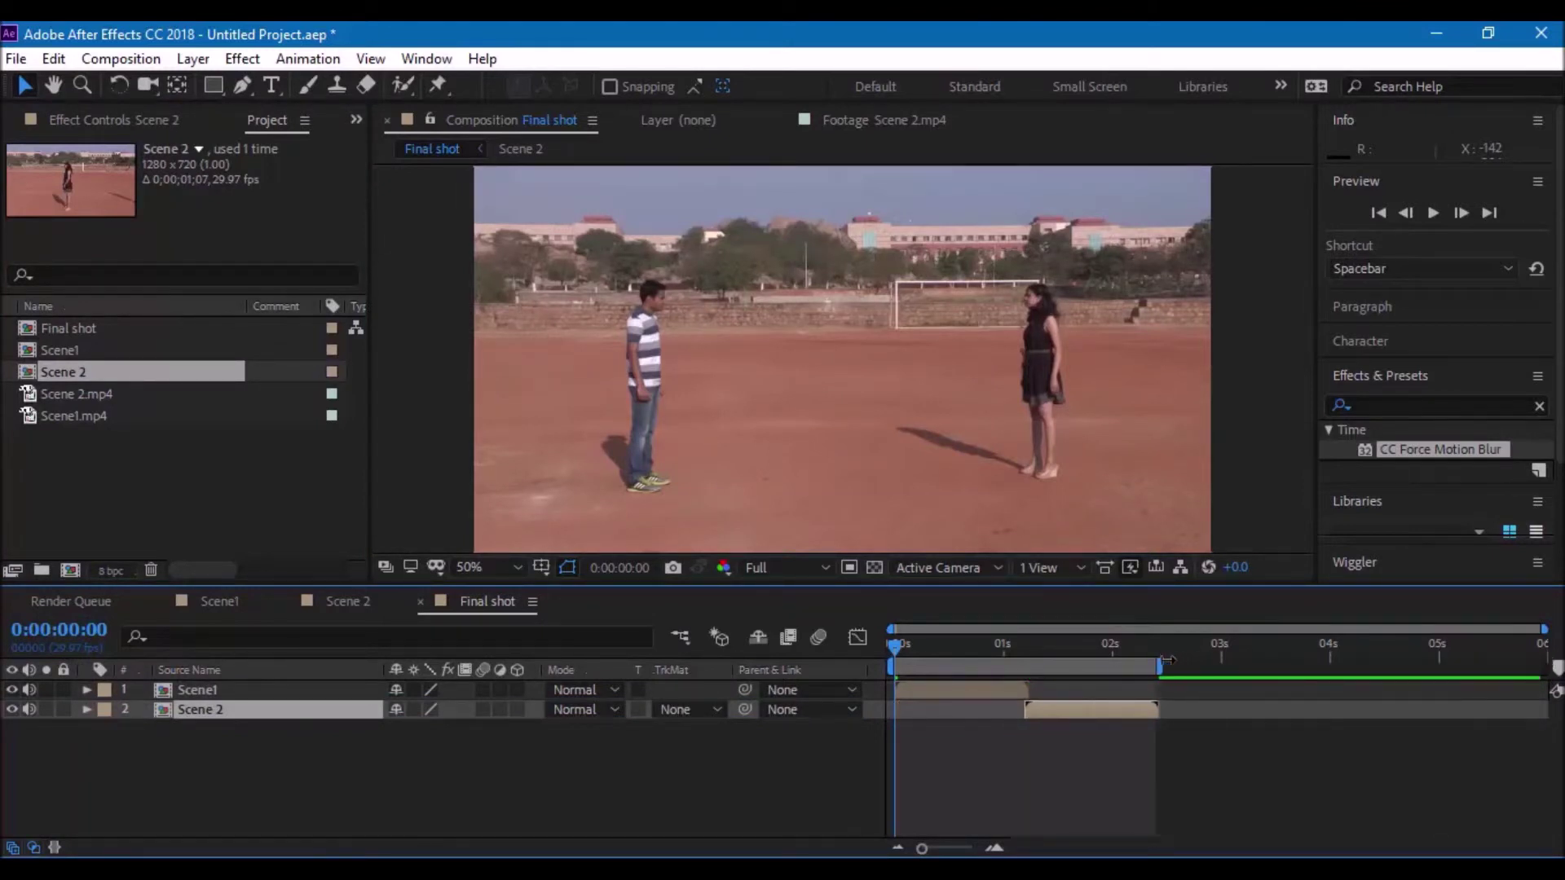
pyautogui.rightClick(1141, 662)
pyautogui.click(1149, 728)
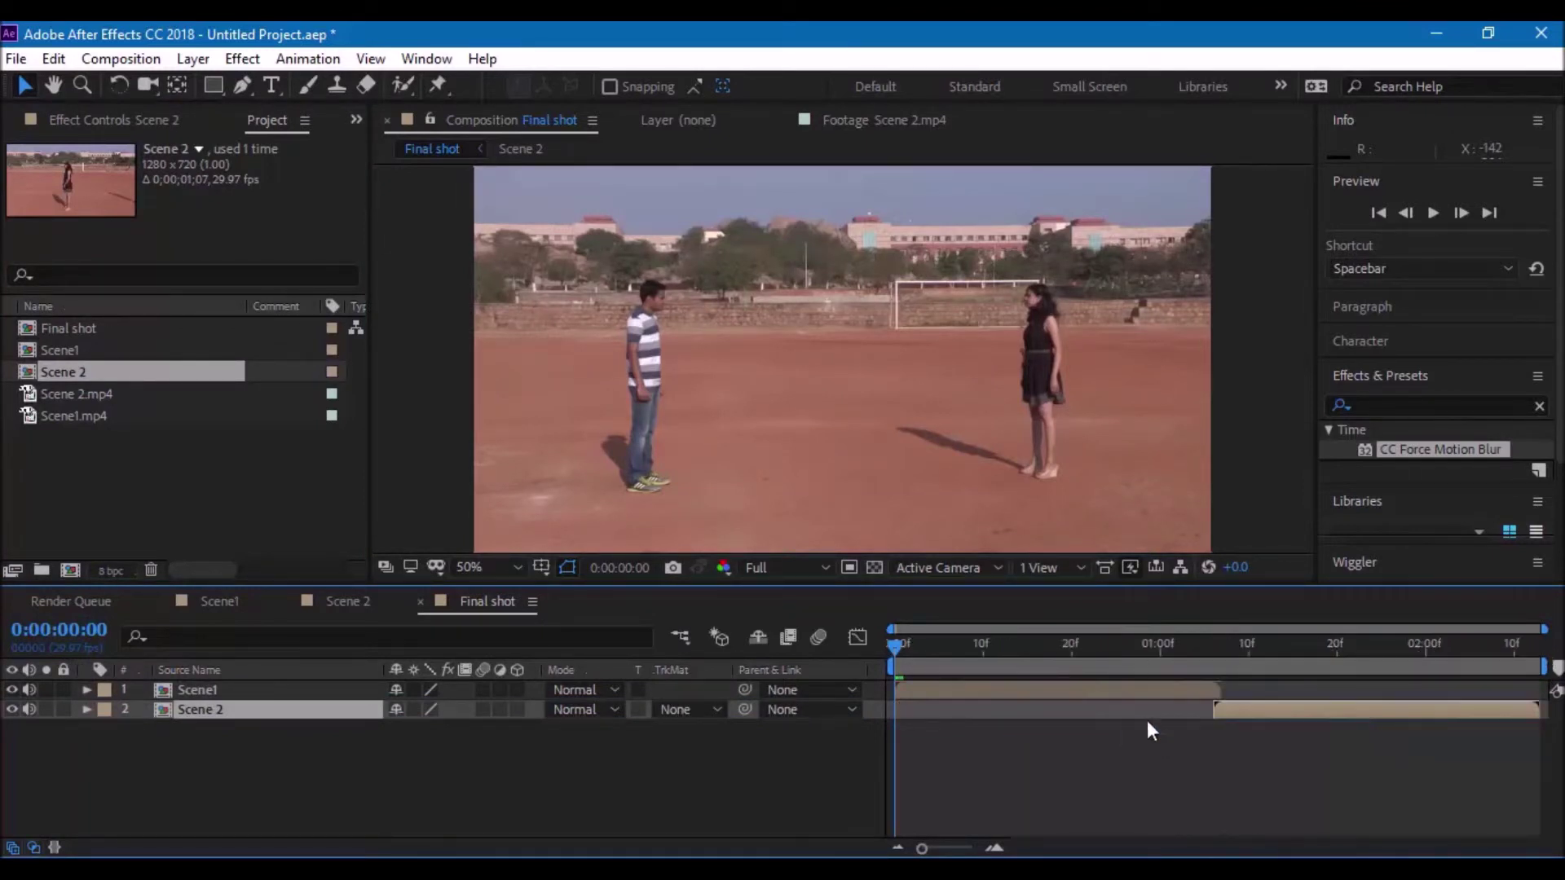
pyautogui.click(999, 691)
# - Pre-compose both scene layers into 'Final Shot with Wriggle'
pyautogui.rightClick(1253, 710)
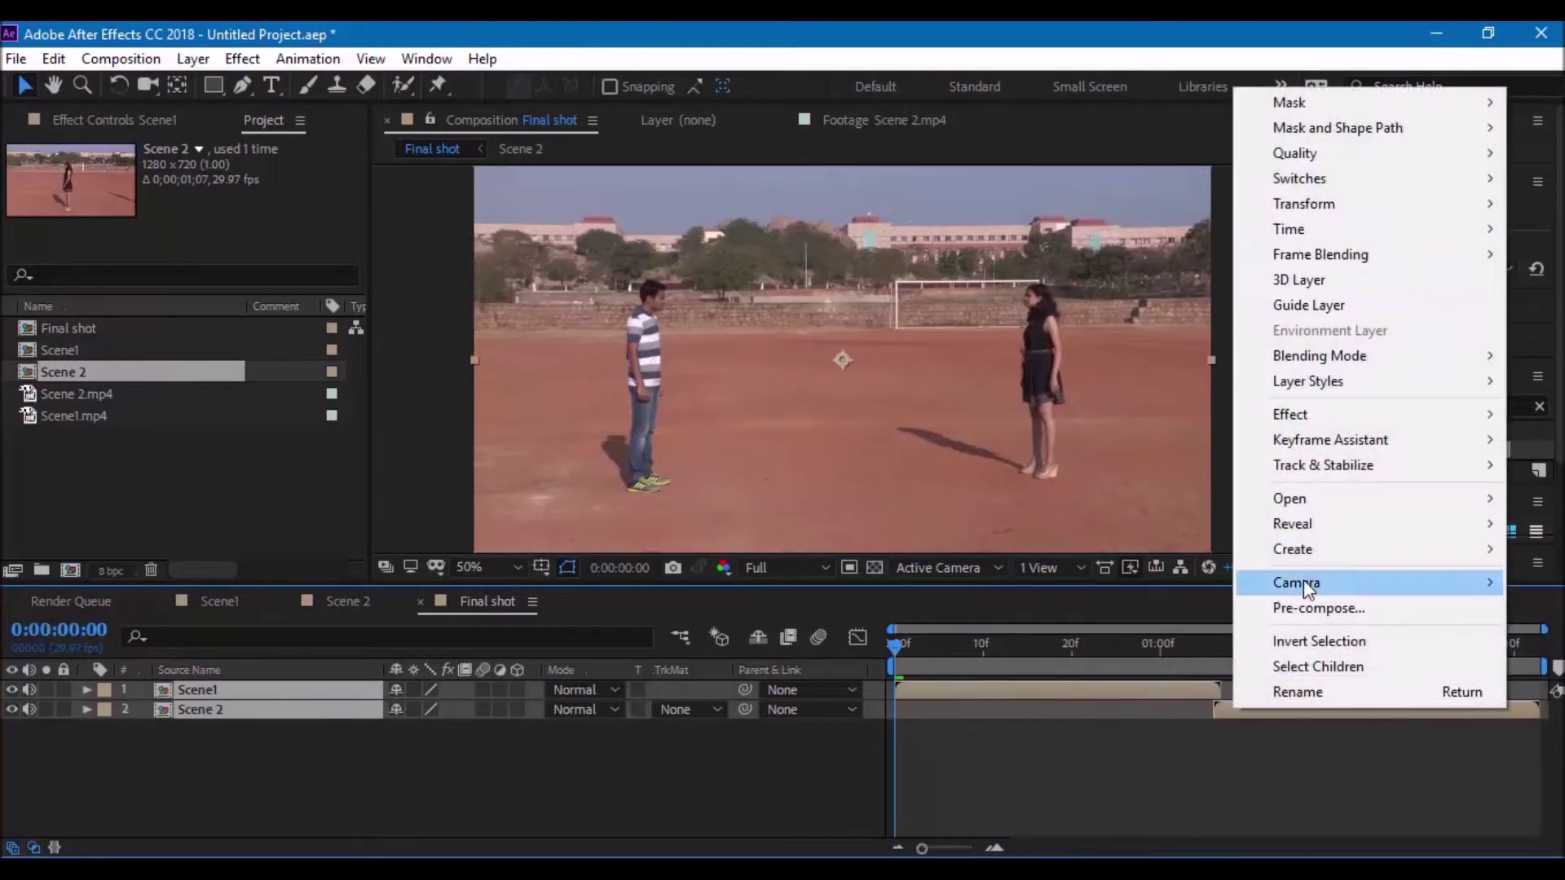
pyautogui.click(1313, 608)
pyautogui.write('Fin')
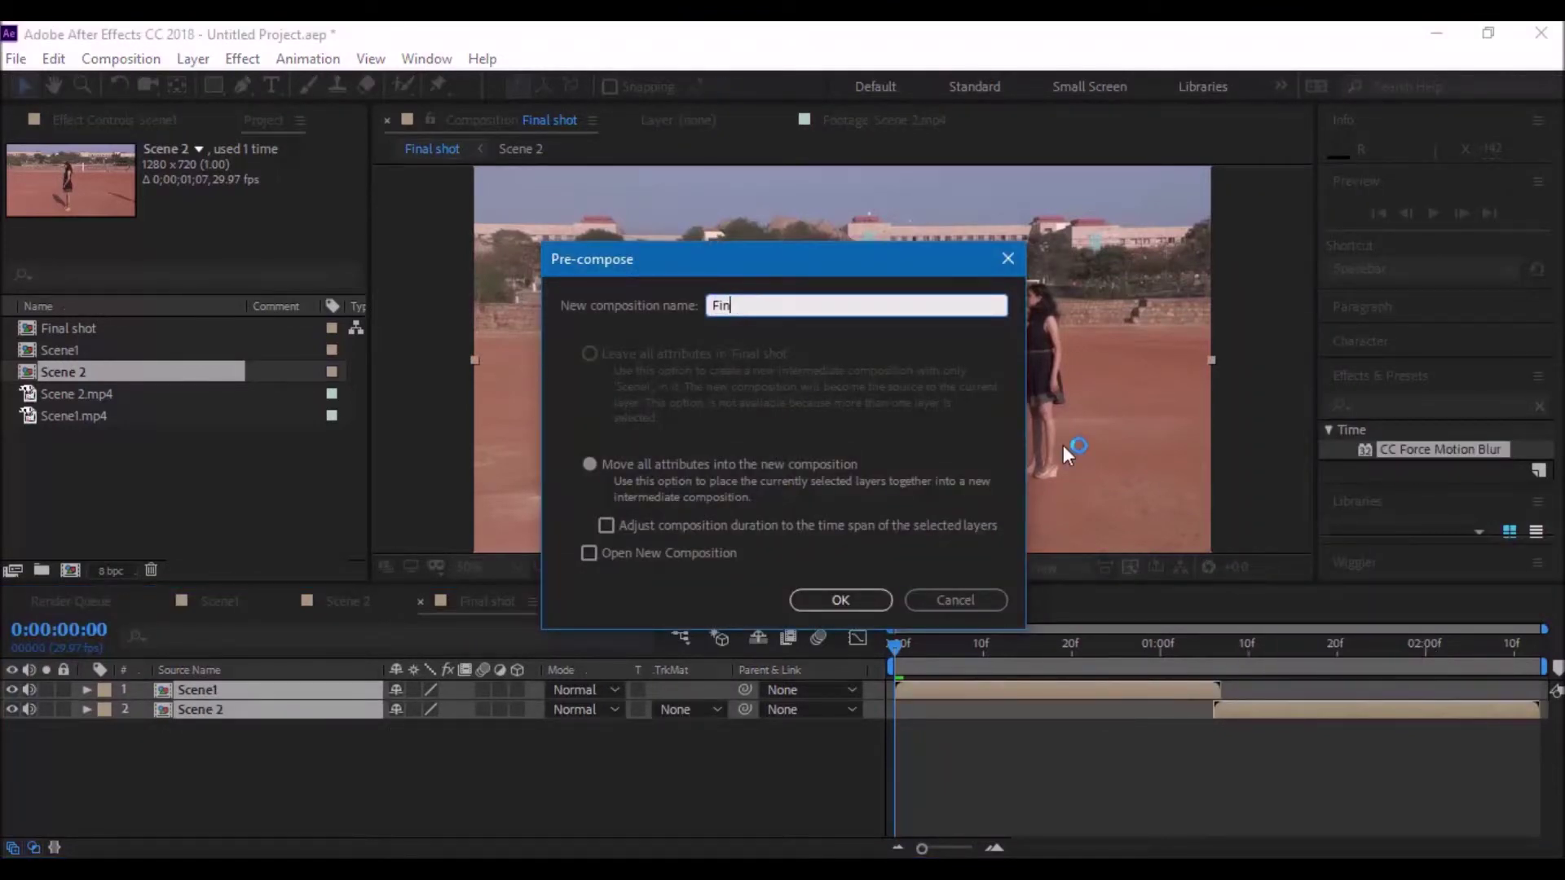
pyautogui.write('al Shot with Wriggle')
pyautogui.press('Return')
# - Preview the Final shot composition through to frame 17
pyautogui.moveTo(1007, 643); pyautogui.dragTo(864, 649)
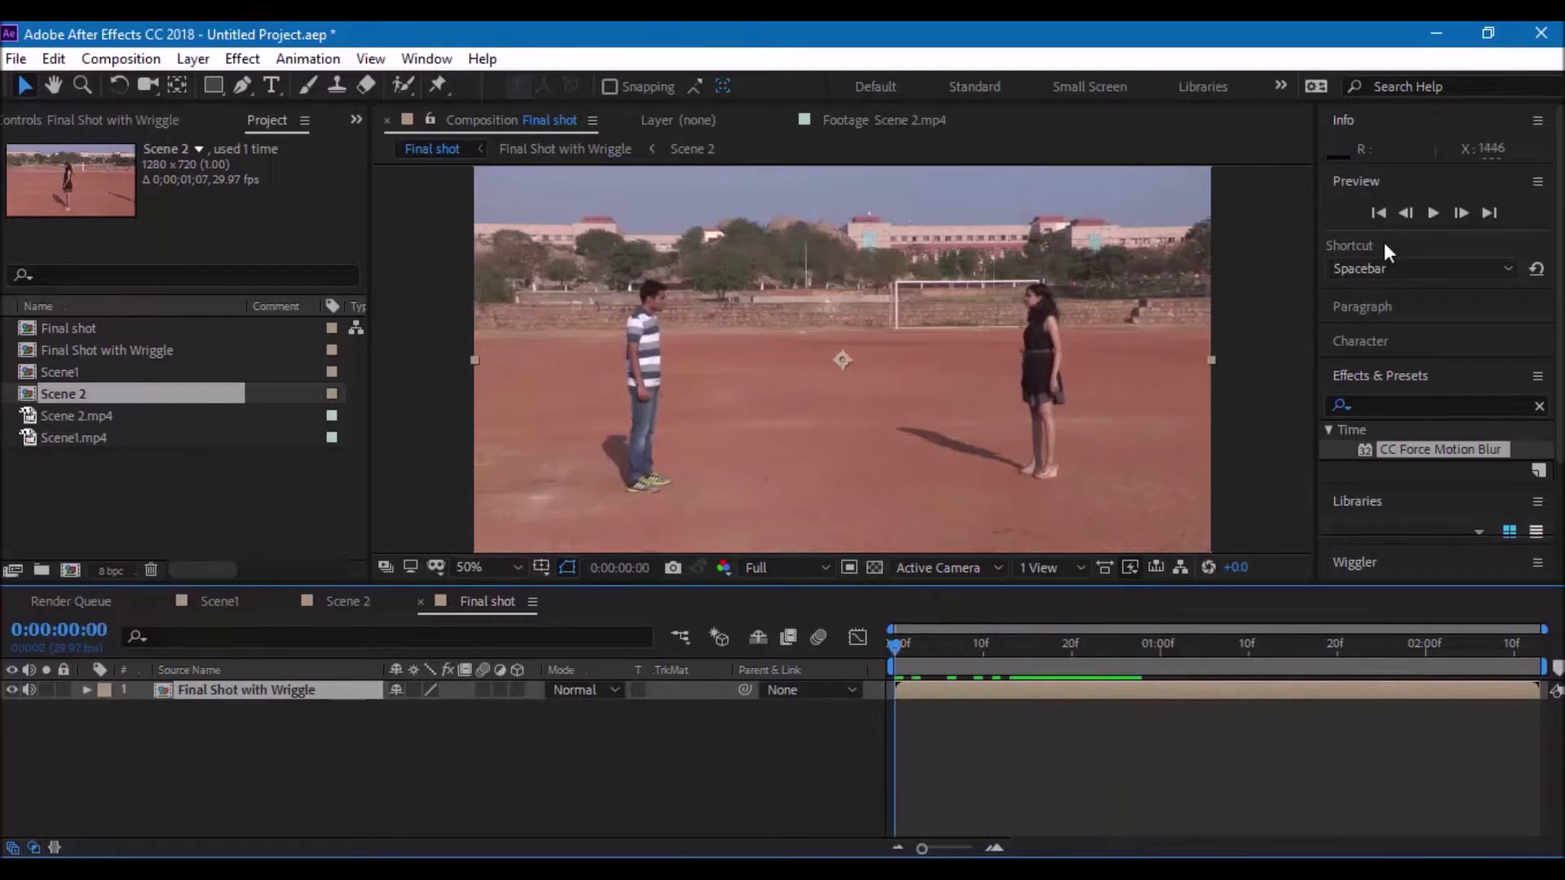
pyautogui.click(1432, 214)
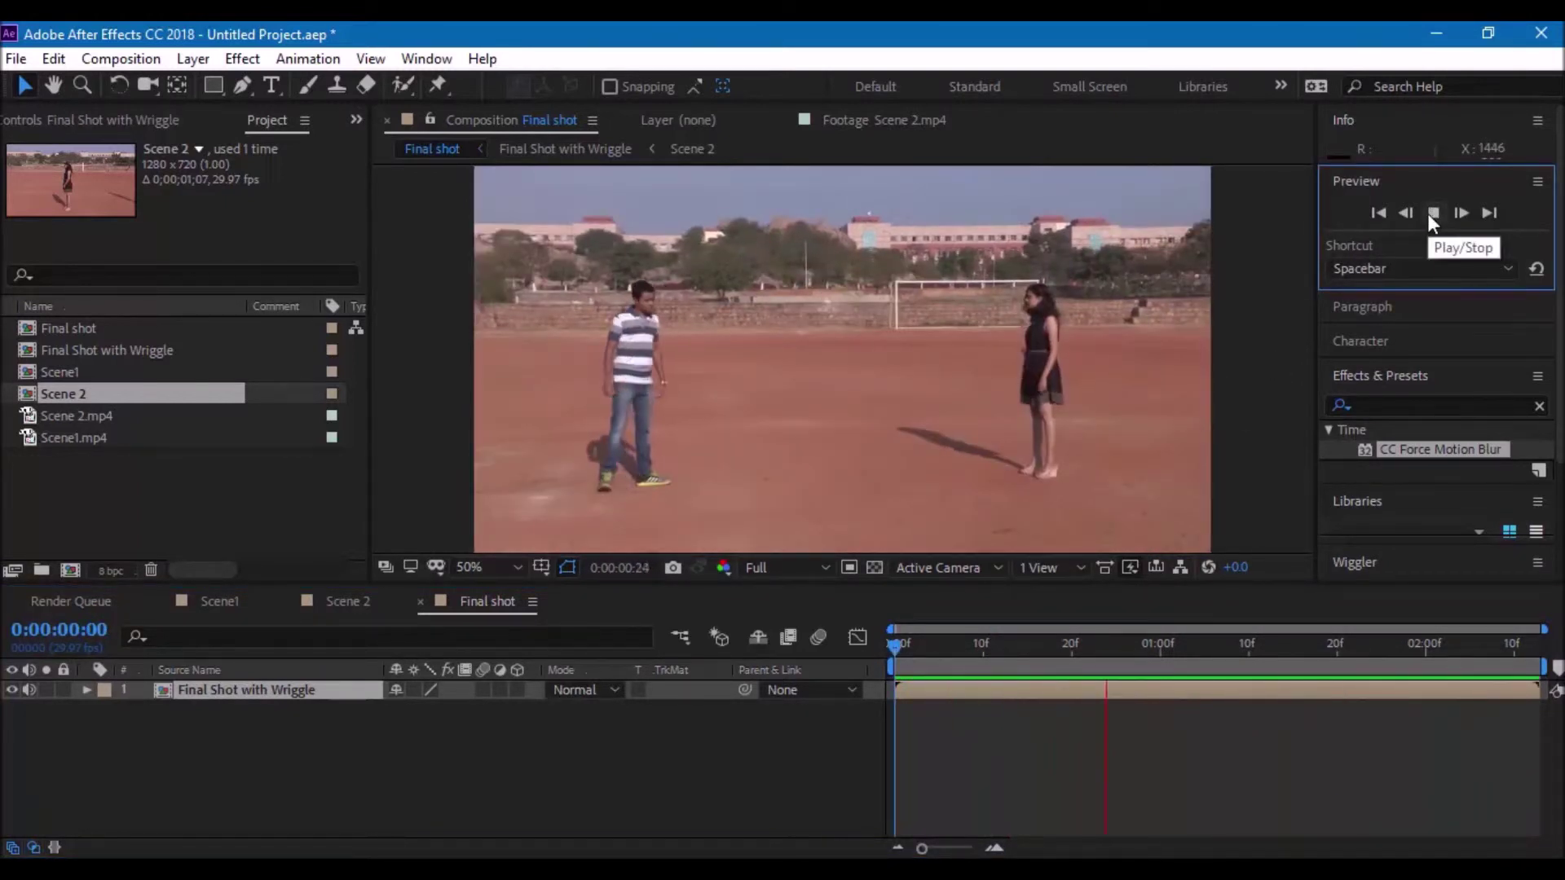
pyautogui.moveTo(1054, 652); pyautogui.dragTo(1179, 648)
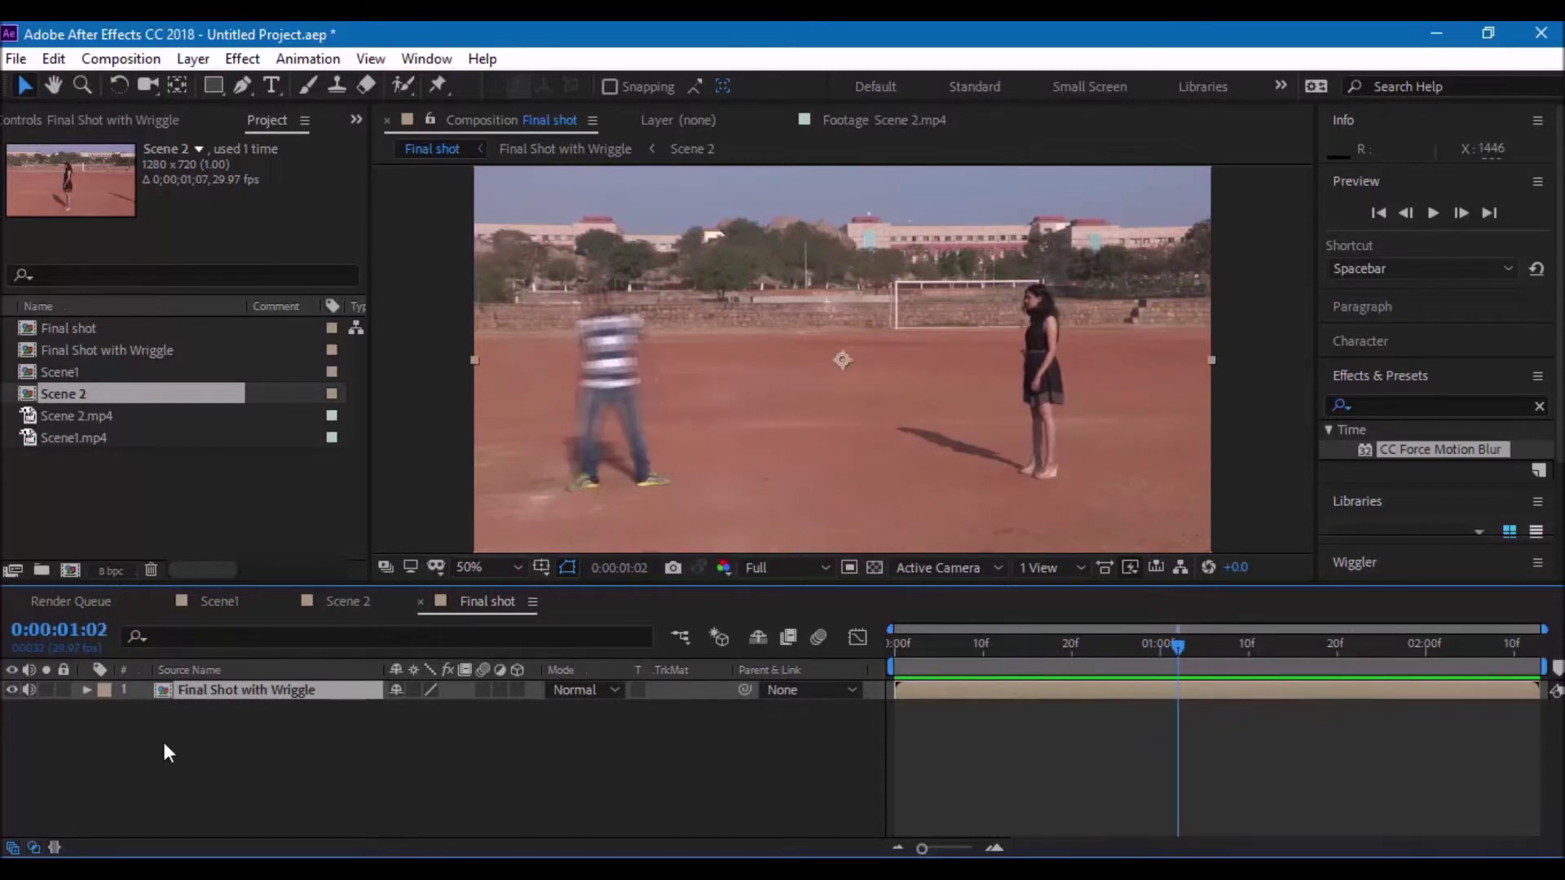
# - Add Position keyframes at 0:00:01:02 and 0:00:01:13 on the Final Shot with Wriggle layer
pyautogui.press('p')
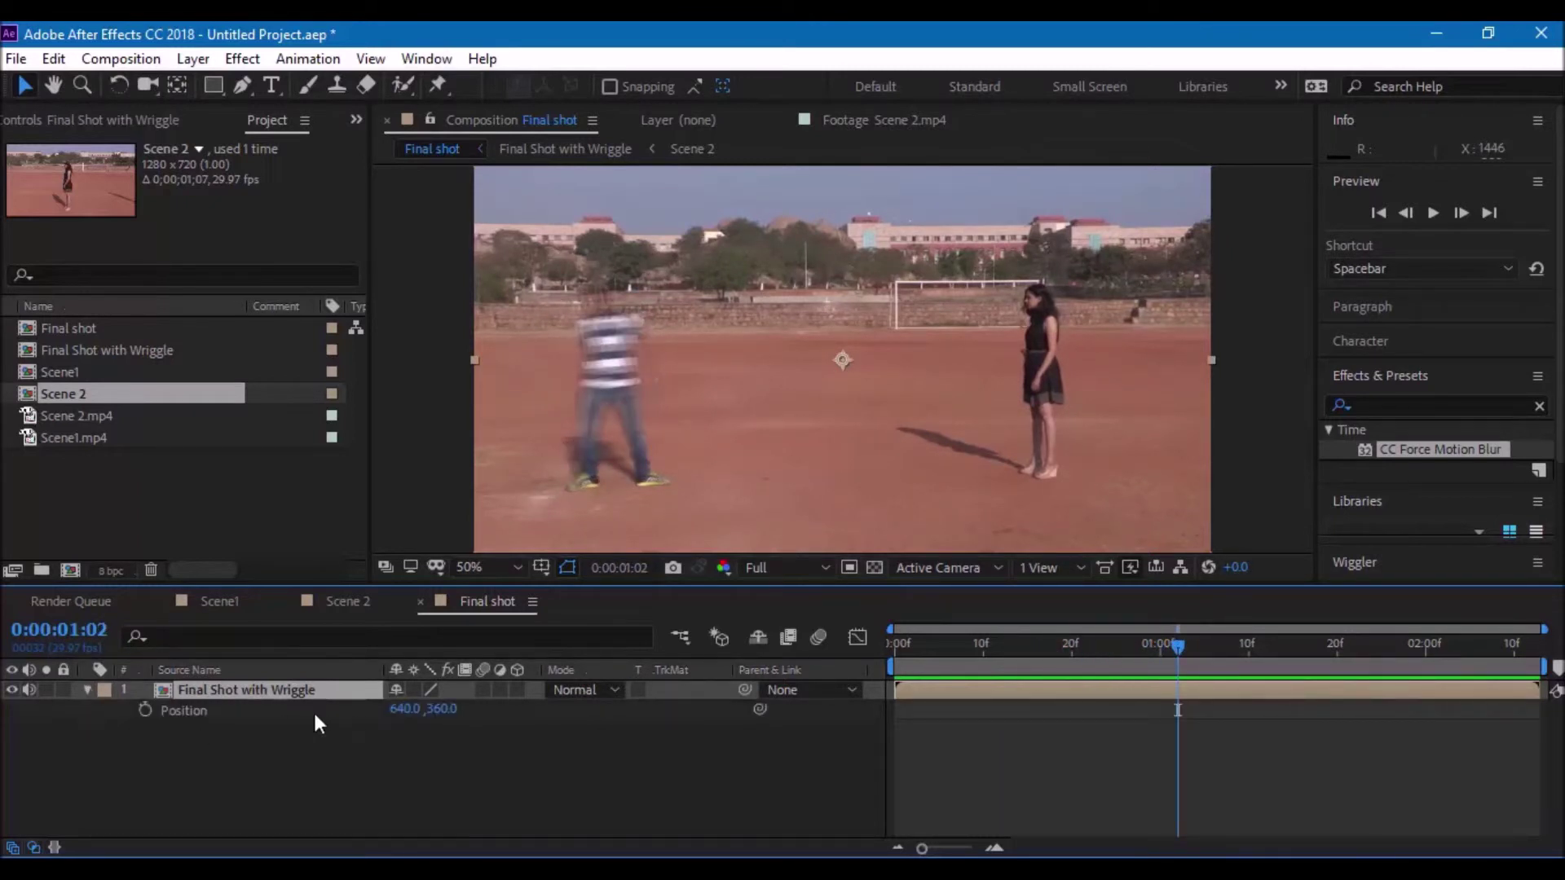
pyautogui.click(145, 708)
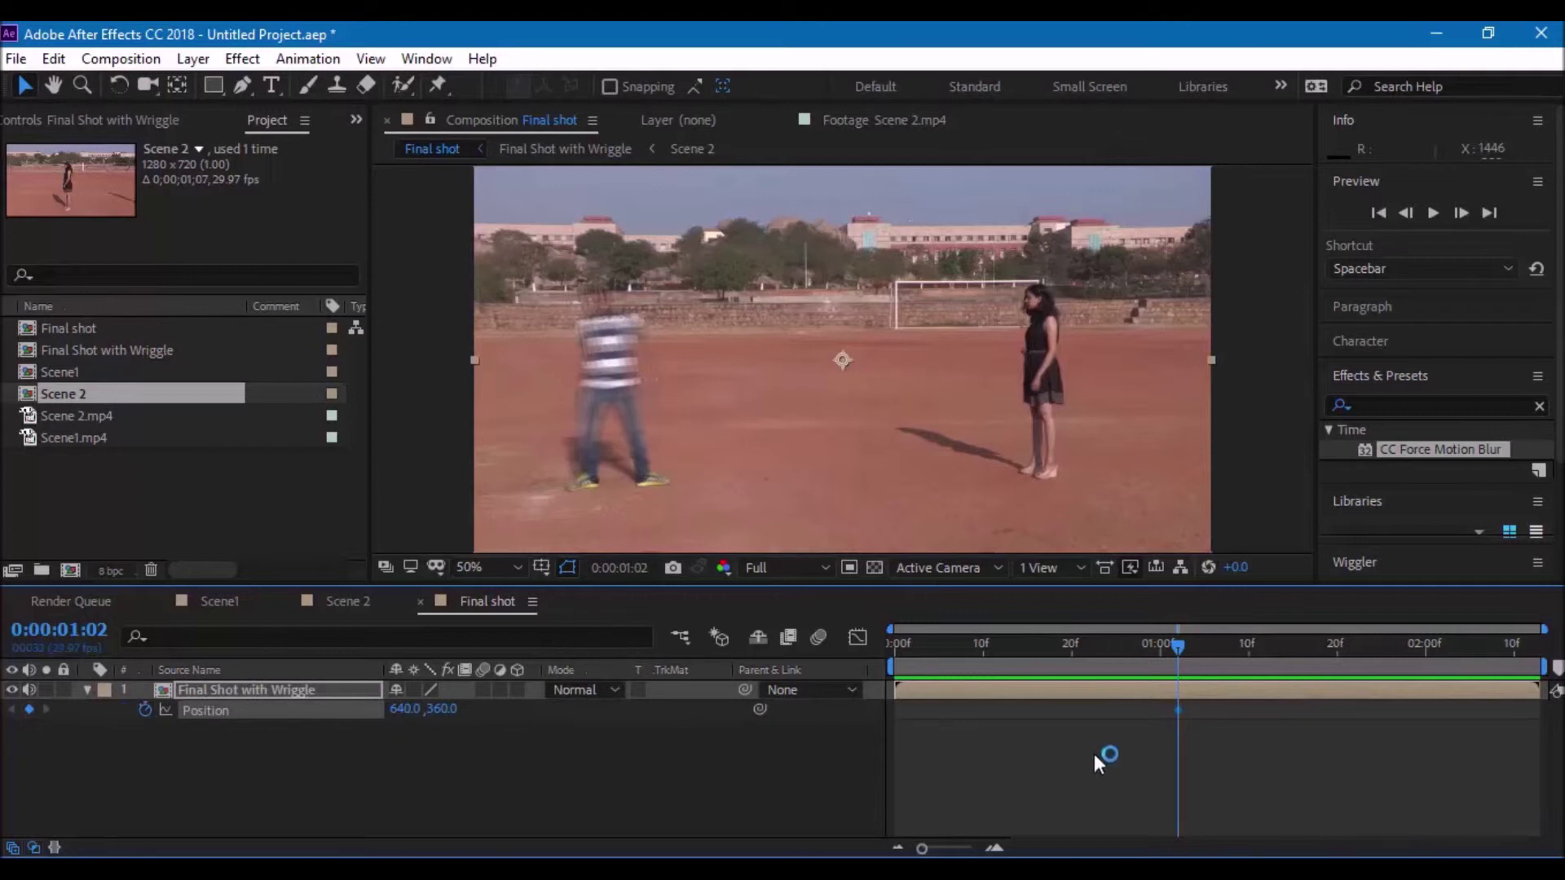
pyautogui.moveTo(1179, 644); pyautogui.dragTo(1275, 643)
pyautogui.click(28, 709)
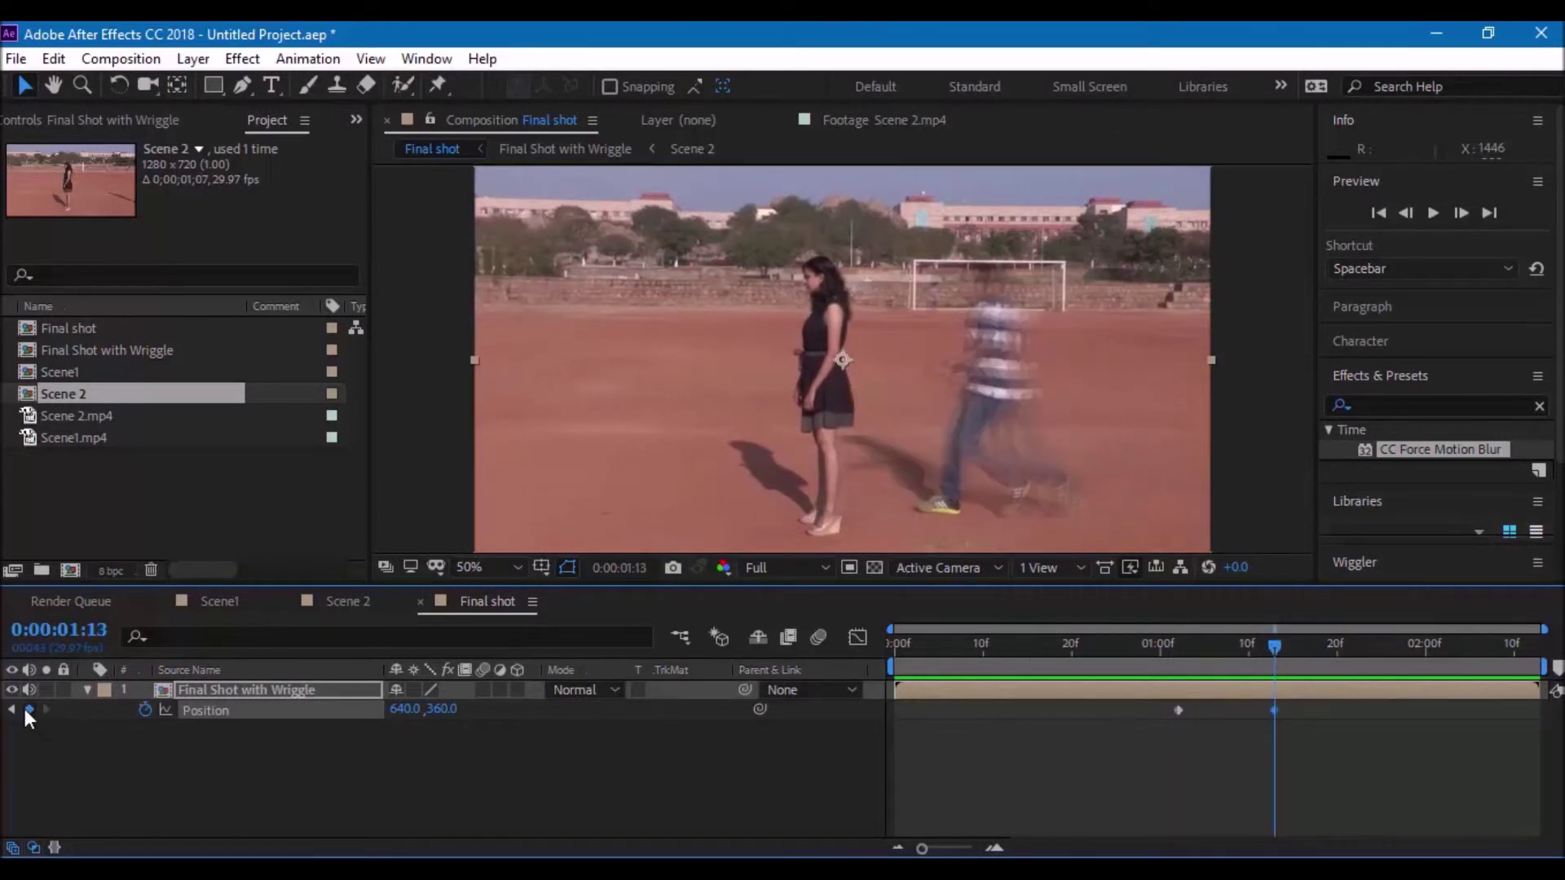
pyautogui.click(1177, 713)
pyautogui.moveTo(1380, 586); pyautogui.dragTo(1392, 696)
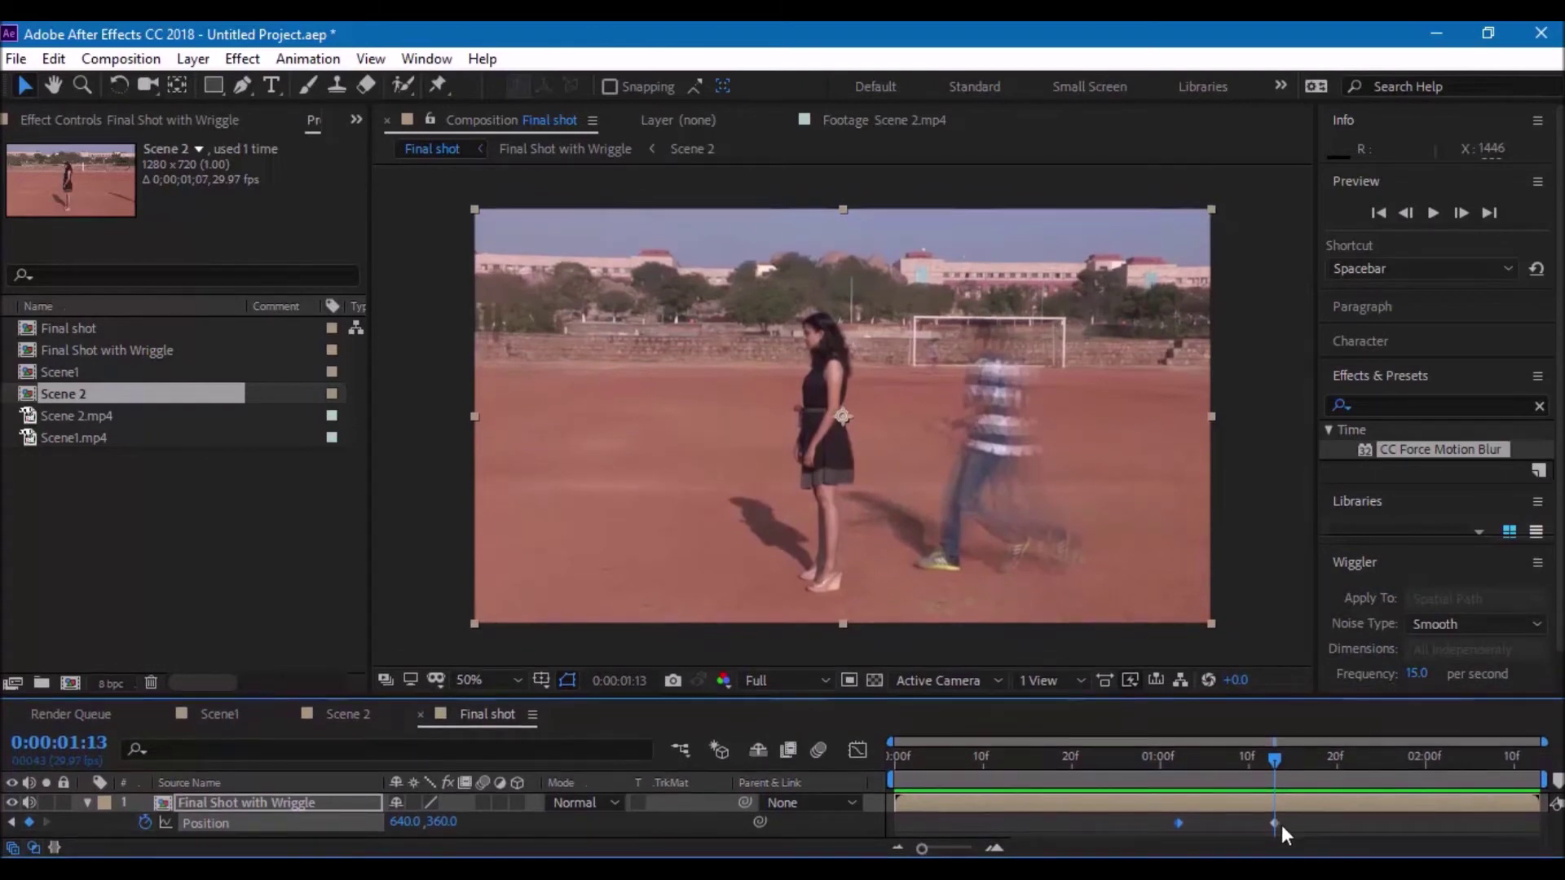
# - Select both Position keyframes and apply the Wiggler with frequency 12 and magnitude 6 between them
pyautogui.click(413, 62)
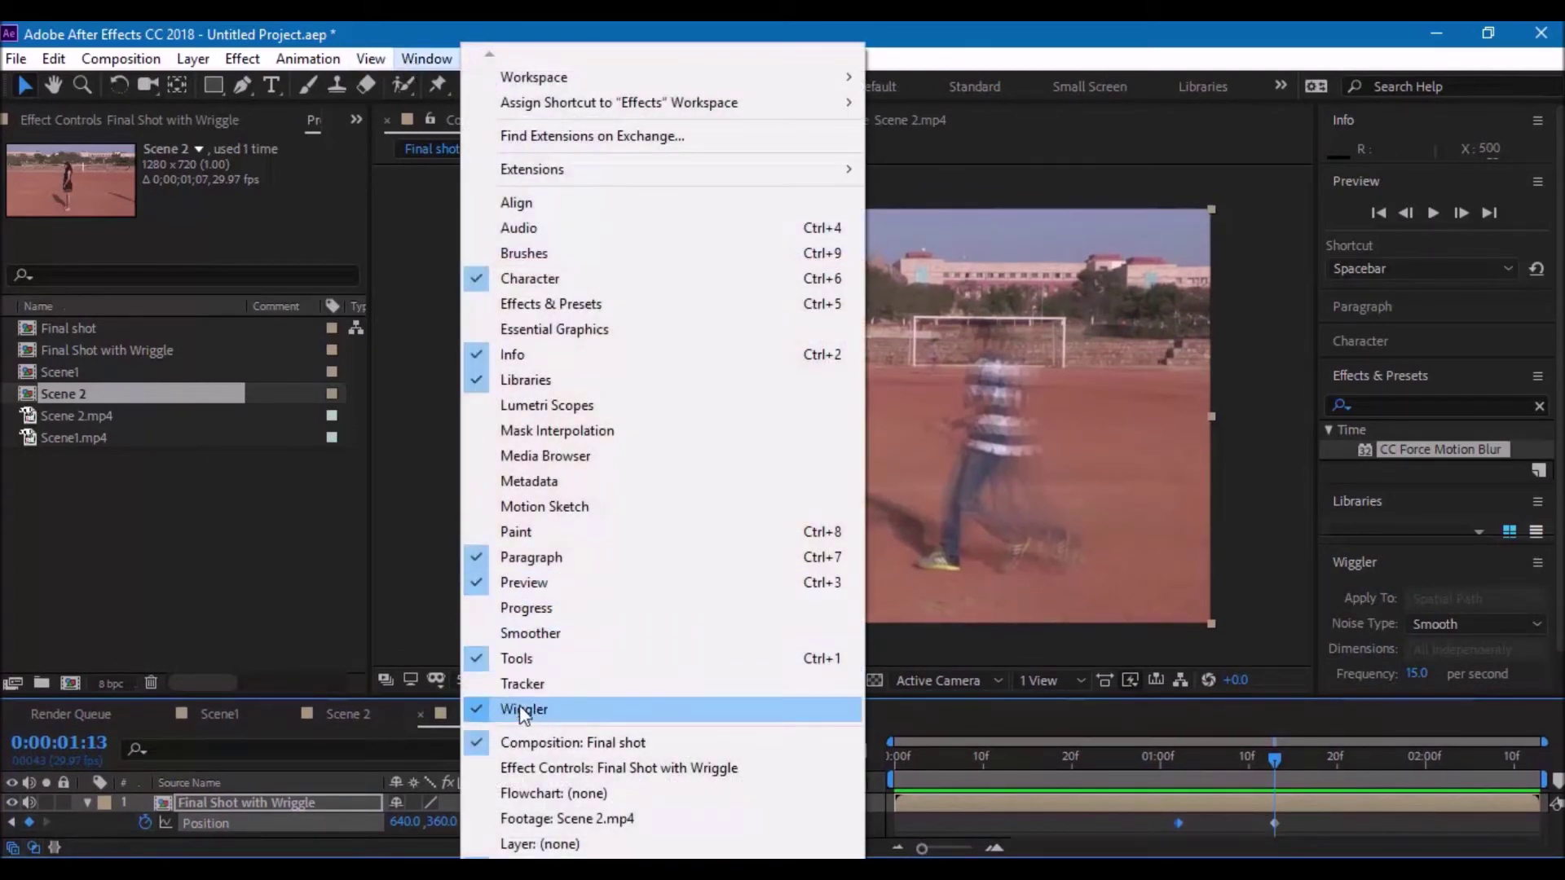
pyautogui.click(419, 569)
pyautogui.click(1178, 823)
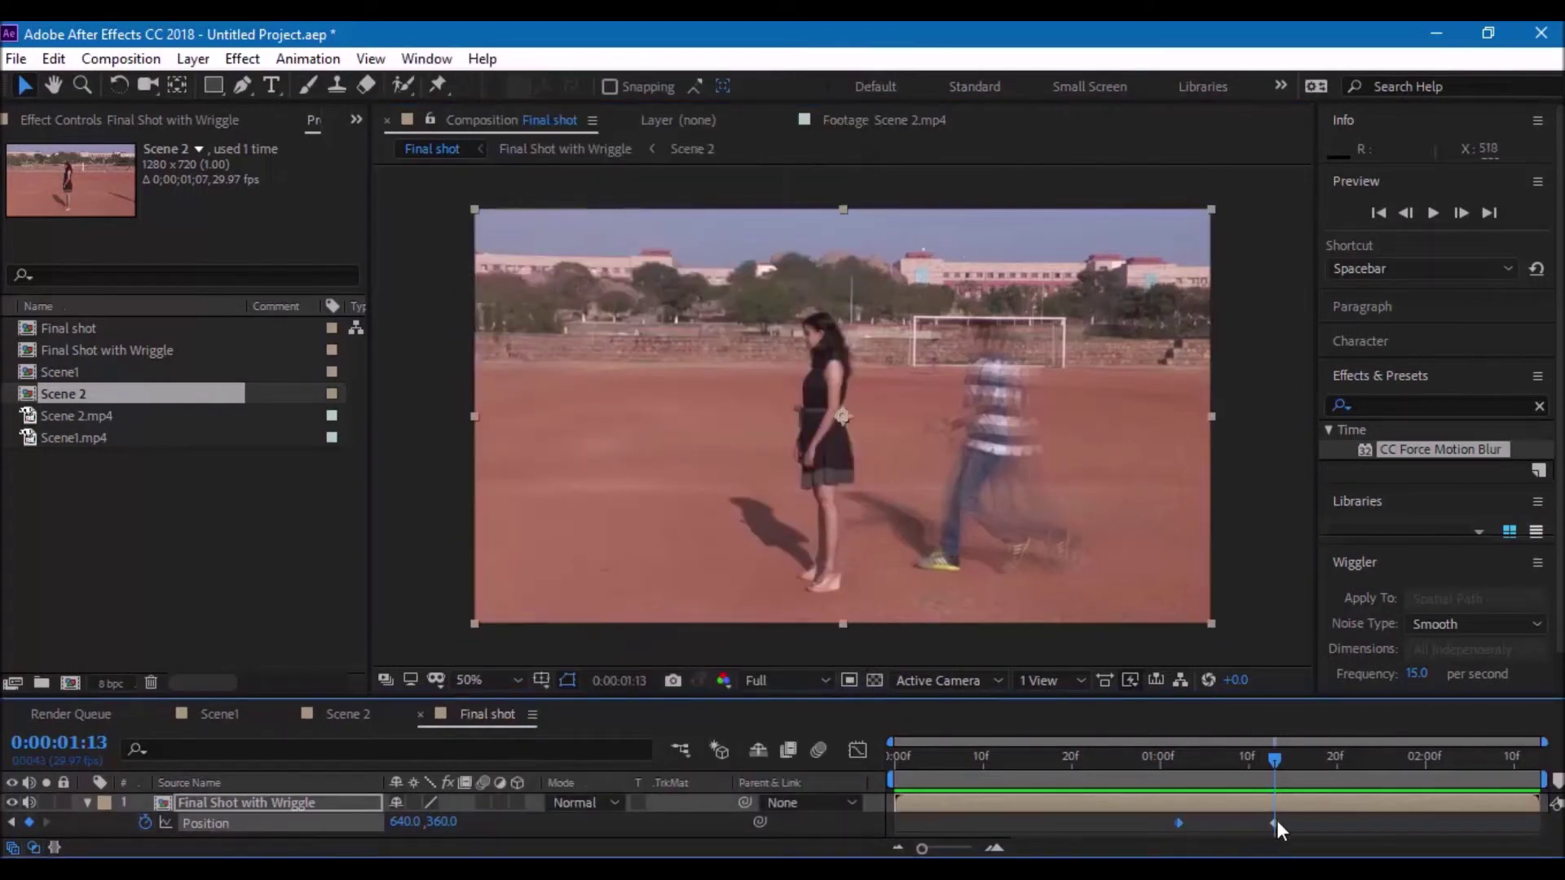
pyautogui.keyDown('shift'); pyautogui.click(1275, 821); pyautogui.keyUp('shift')
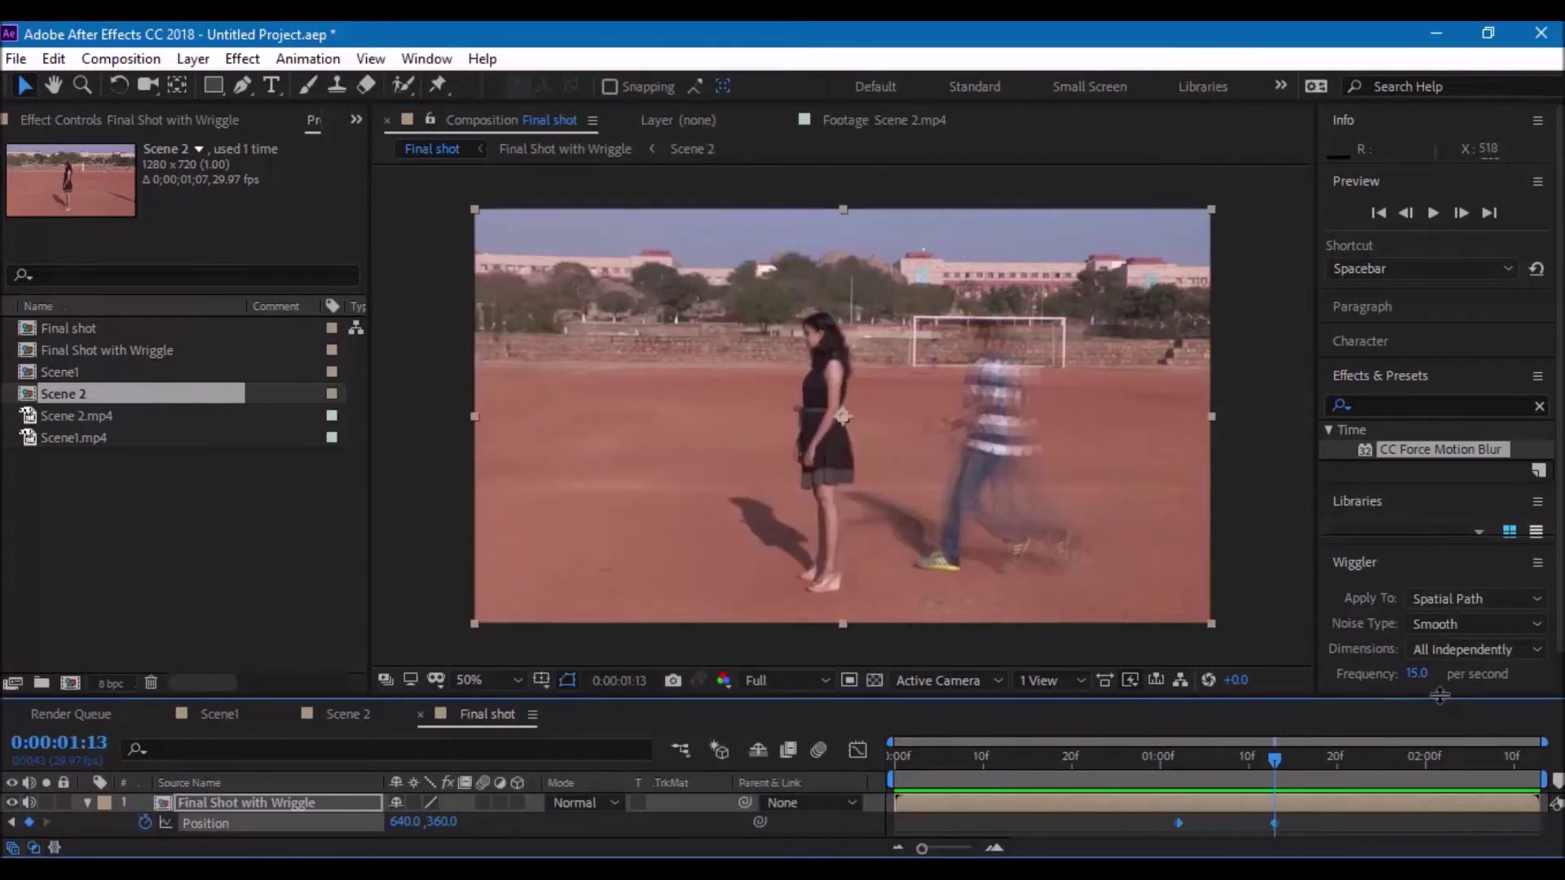
pyautogui.moveTo(1440, 695); pyautogui.dragTo(1445, 736)
pyautogui.click(1418, 673)
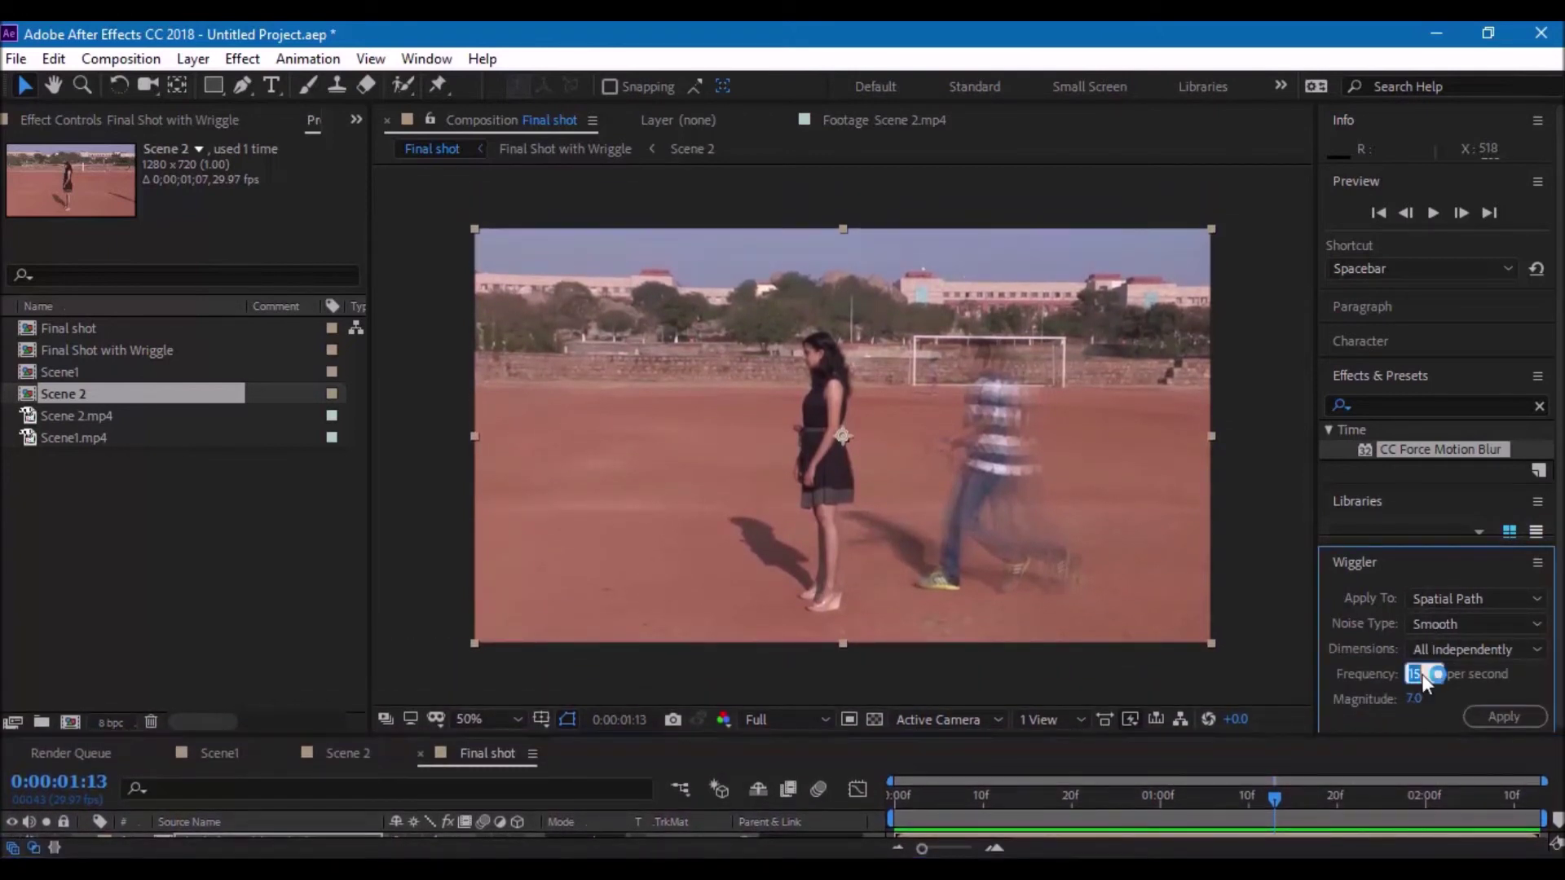
pyautogui.write('12')
pyautogui.click(1420, 698)
pyautogui.write('6')
pyautogui.click(1510, 714)
pyautogui.moveTo(1160, 742); pyautogui.dragTo(1139, 622)
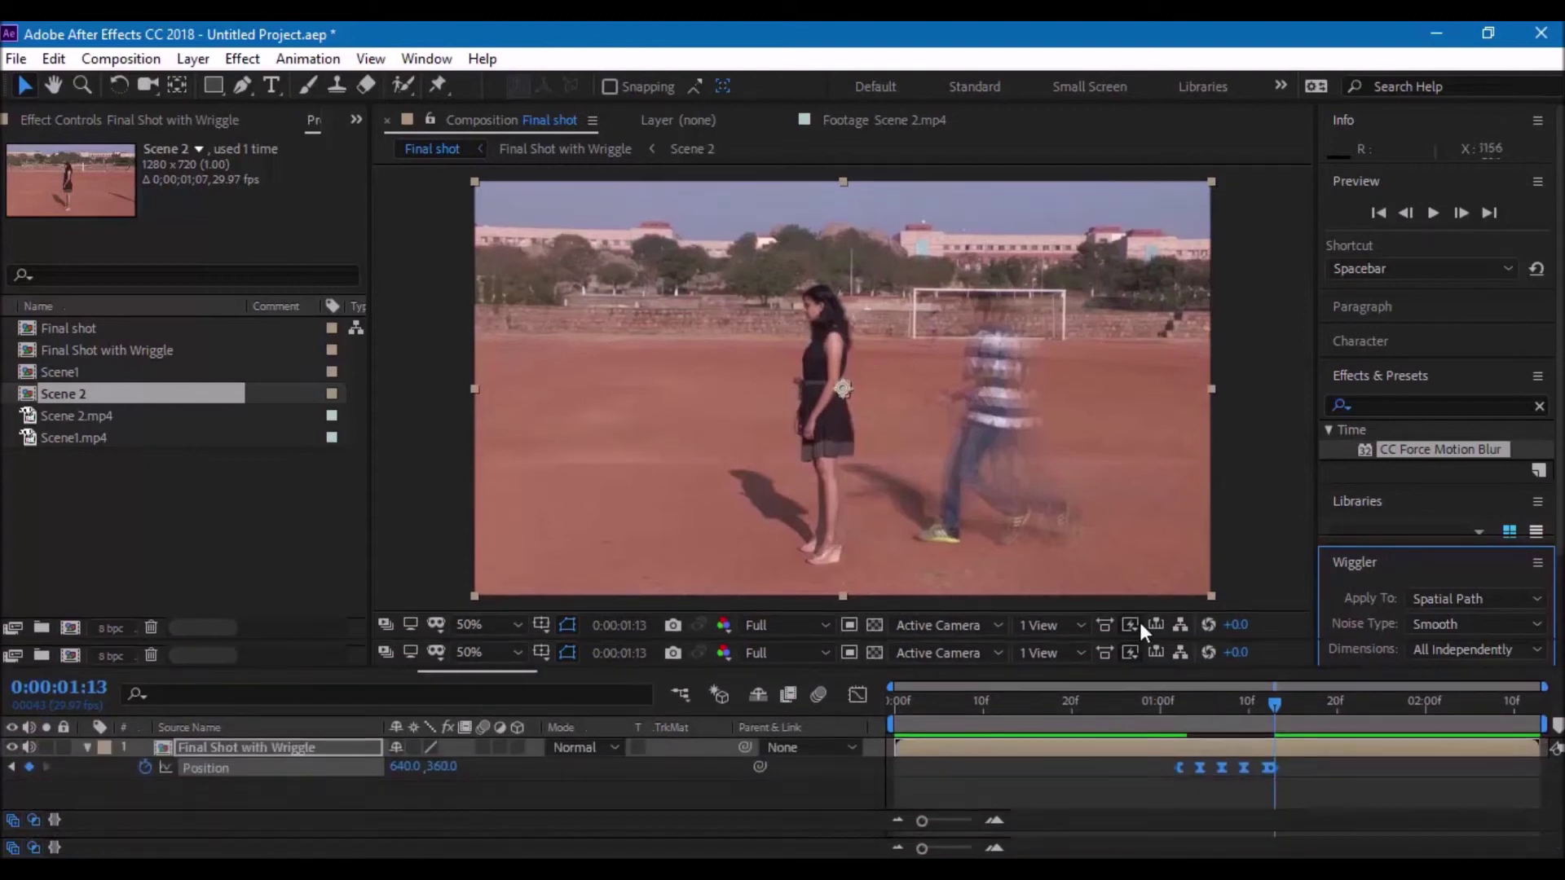
pyautogui.click(1099, 689)
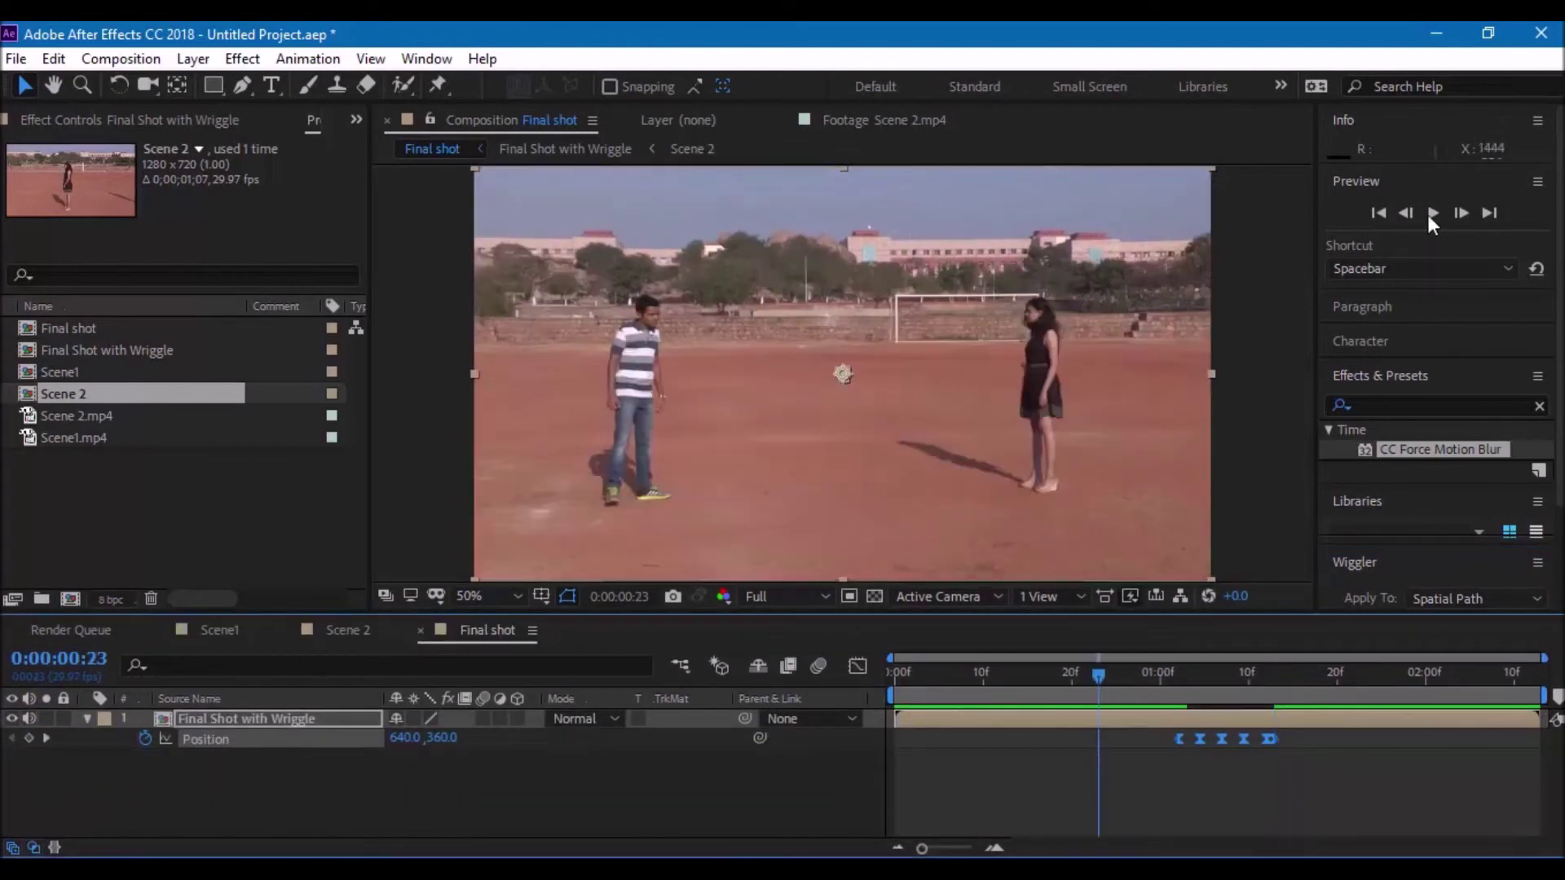
pyautogui.click(1432, 211)
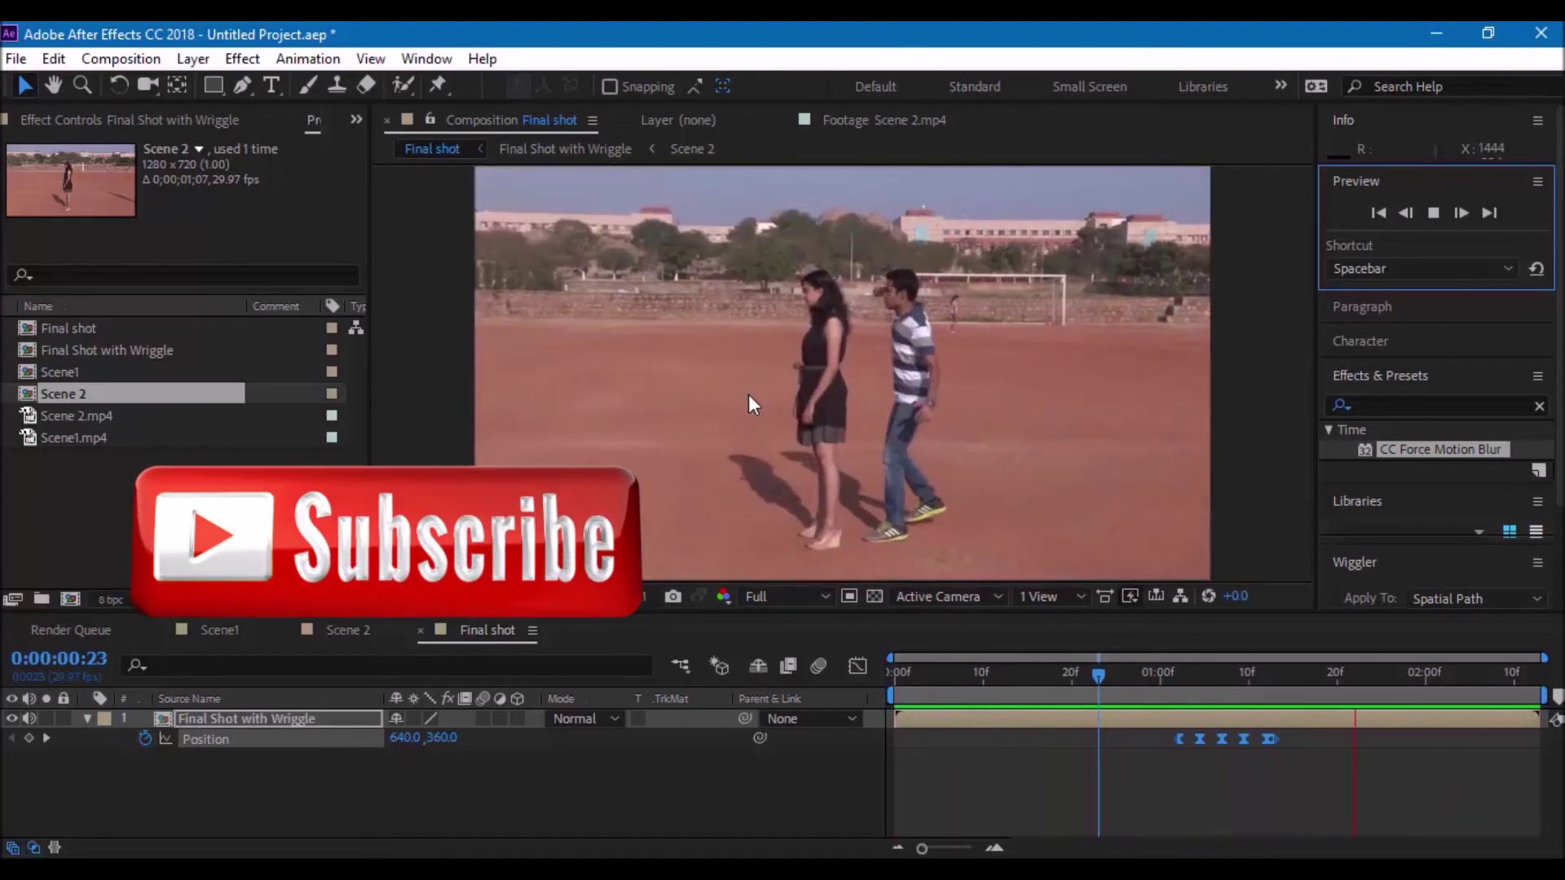
pyautogui.press('space')
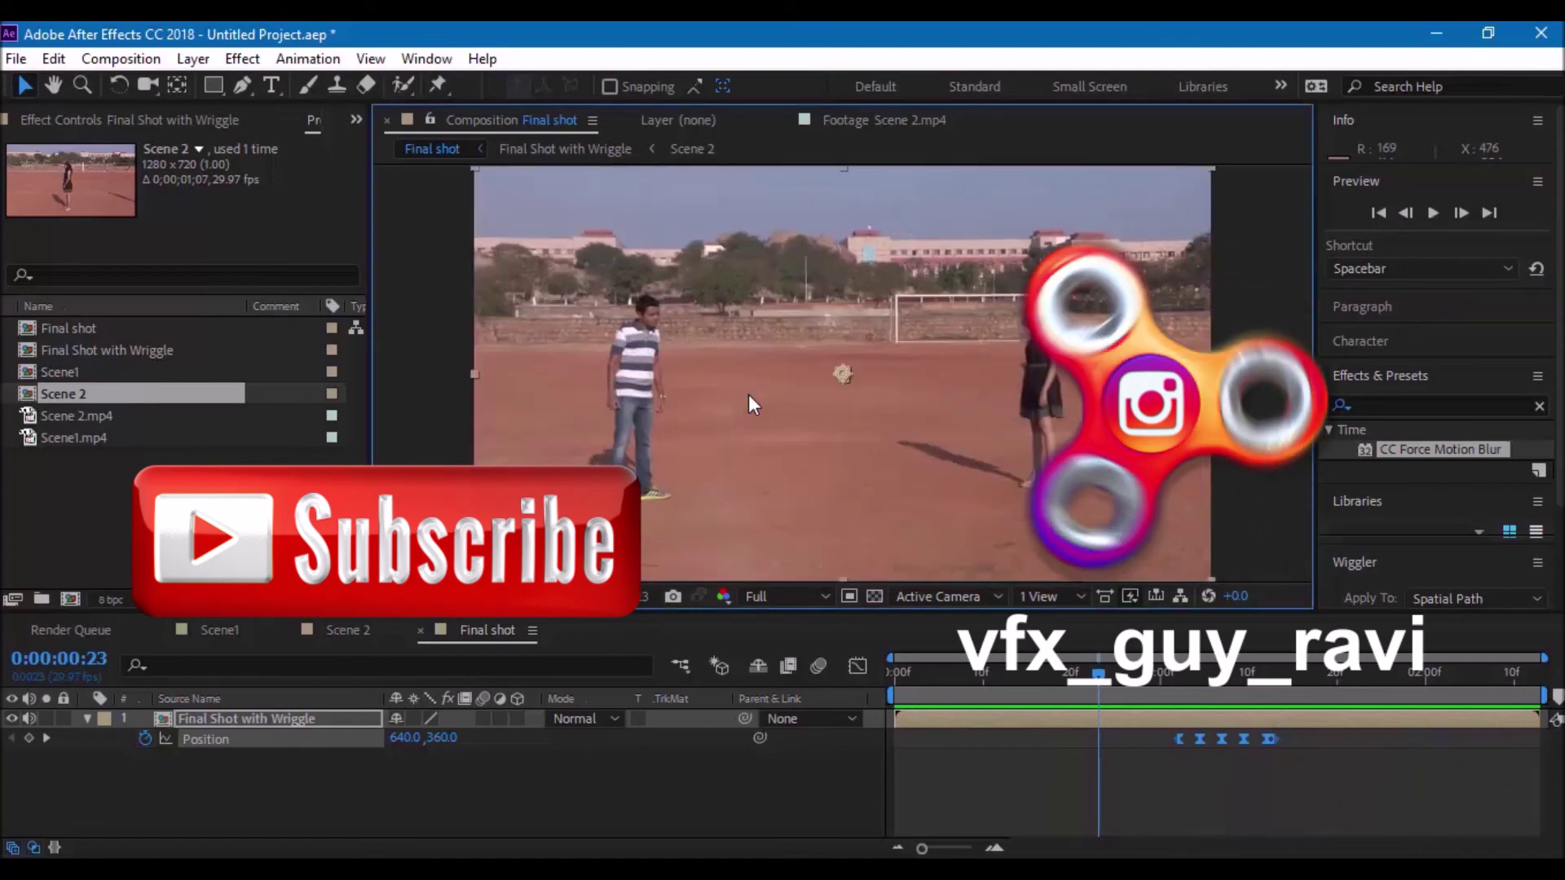